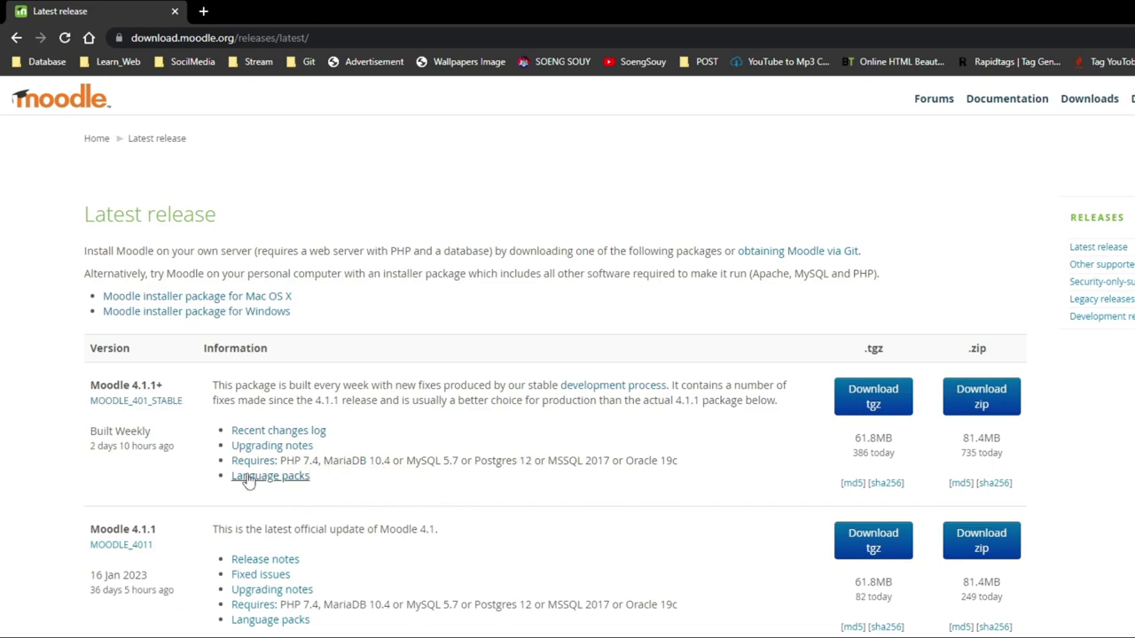
# Highlight the PHP and database requirements on the Moodle latest release page.
pyautogui.moveTo(281, 461); pyautogui.dragTo(402, 460)
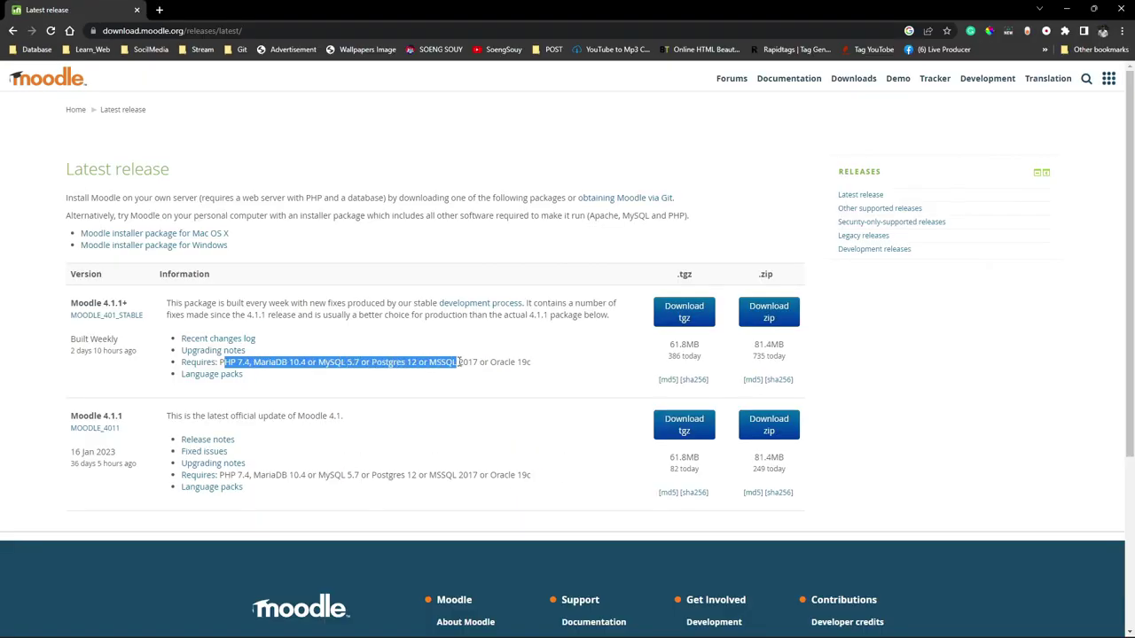
# Review the requirements line, then search 'xampp download' in a new Chrome tab.
pyautogui.moveTo(459, 362); pyautogui.dragTo(534, 364)
pyautogui.click(302, 399)
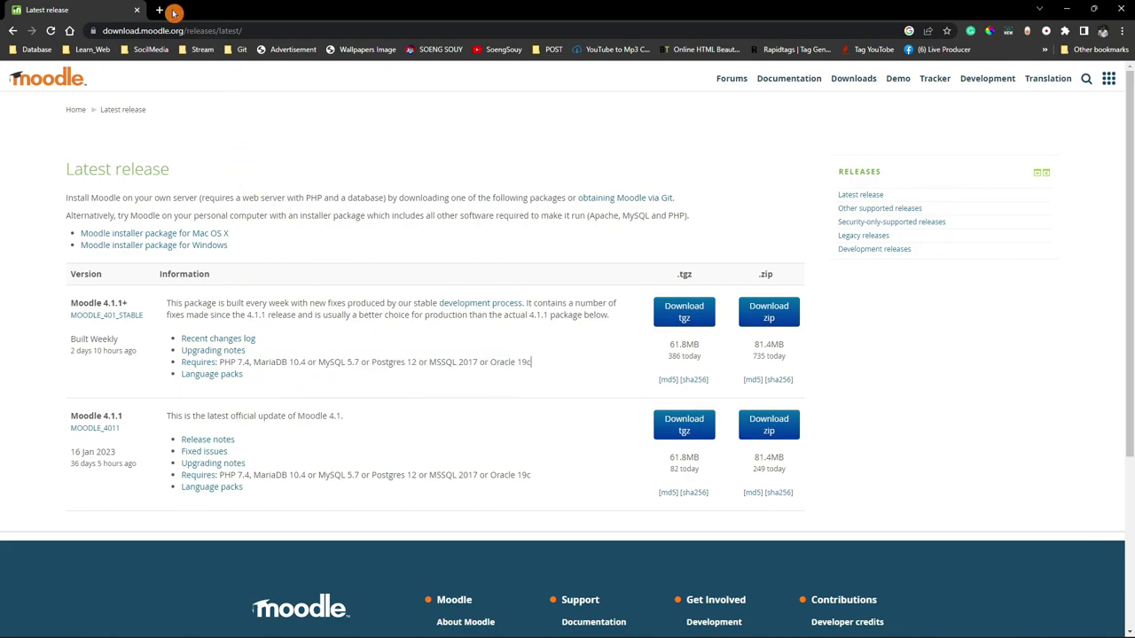
pyautogui.hotkey('ctrl', 't')
pyautogui.write('sa')
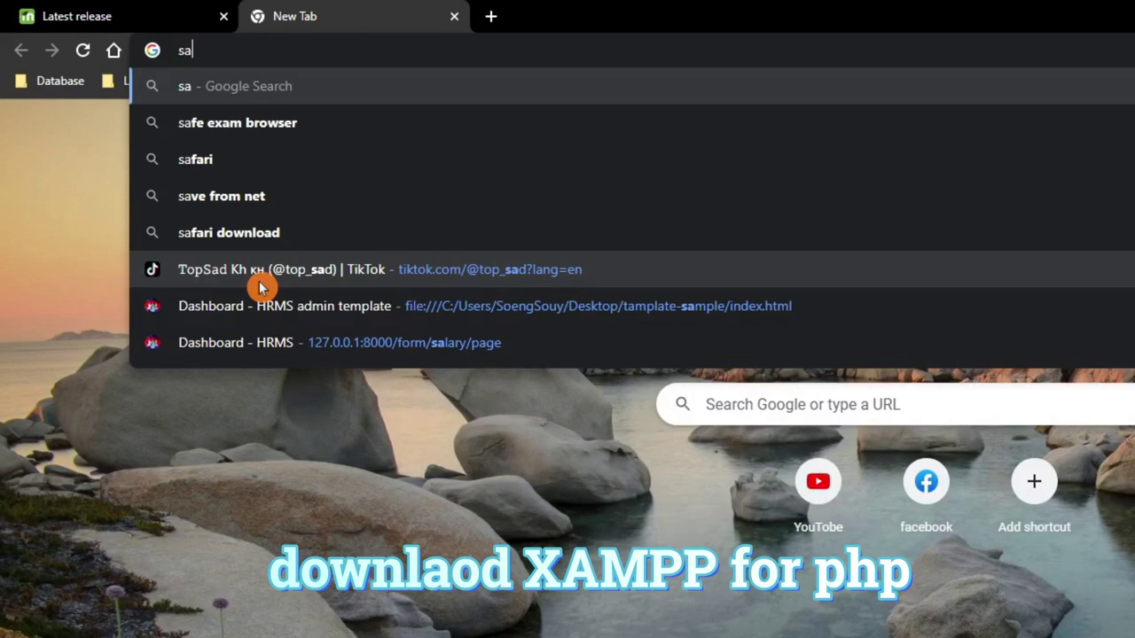
pyautogui.press('BackSpace')
pyautogui.press('BackSpace')
pyautogui.write('XA')
pyautogui.press('Return')
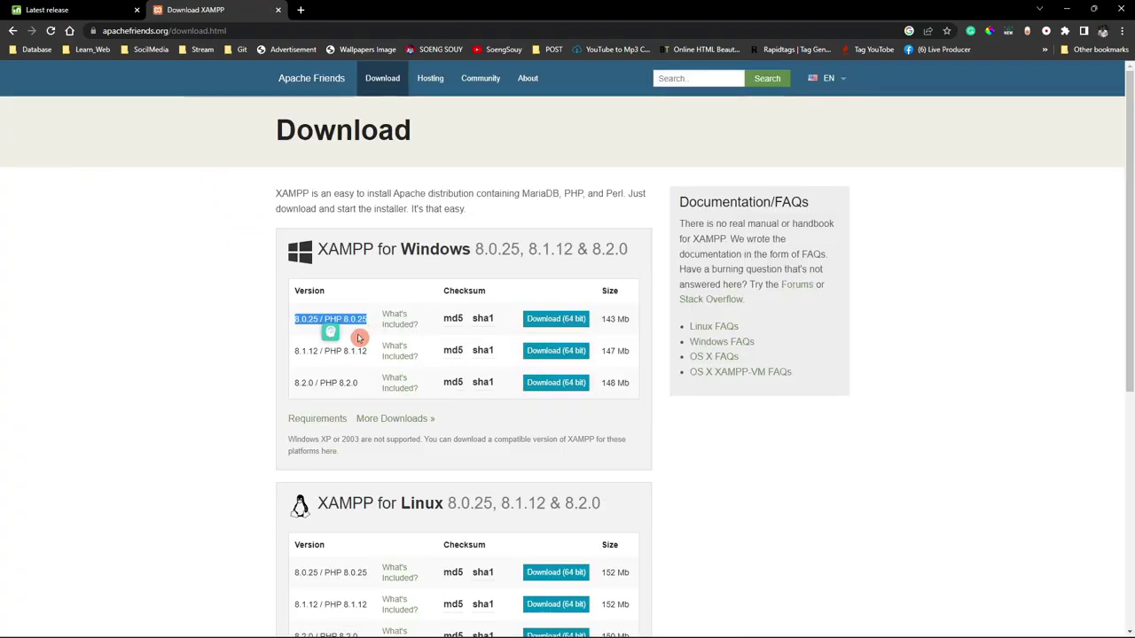
# Highlight the XAMPP version rows for each platform, ending on Windows 8.0.25.
pyautogui.moveTo(299, 340); pyautogui.dragTo(344, 391)
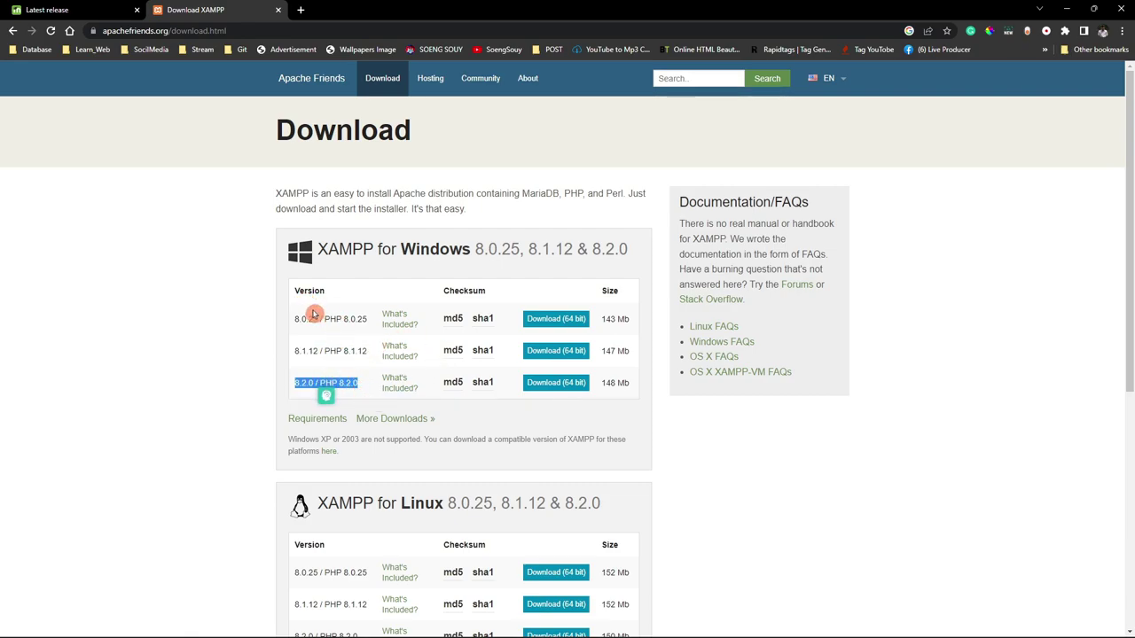
pyautogui.scroll(-2, 337, 509)
pyautogui.moveTo(293, 399); pyautogui.dragTo(367, 398)
pyautogui.moveTo(294, 427); pyautogui.dragTo(361, 428)
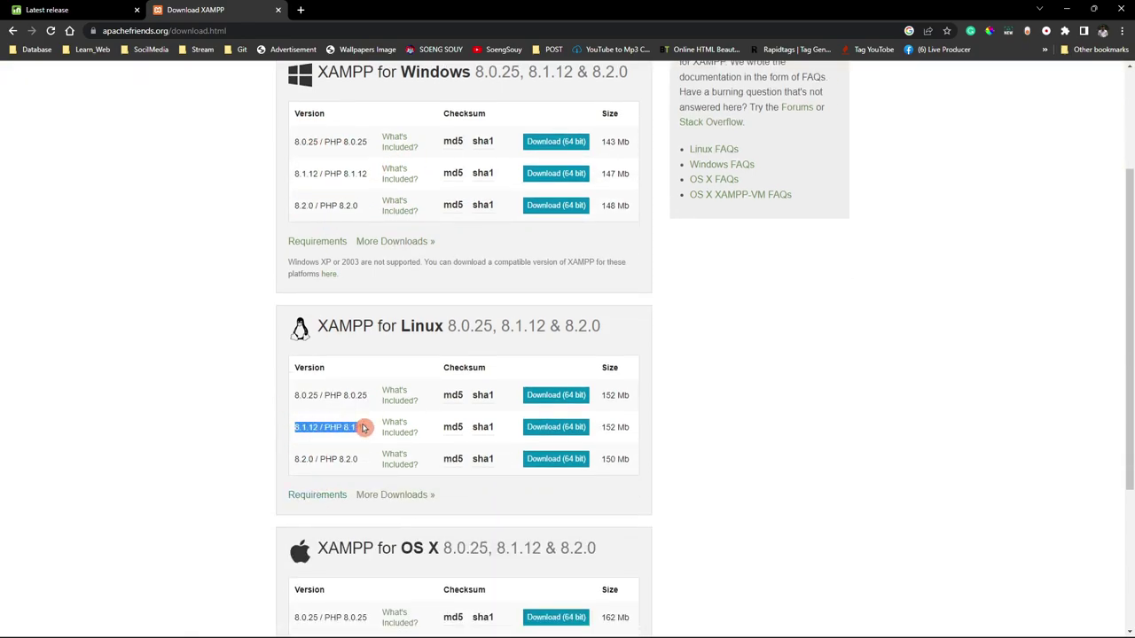
pyautogui.moveTo(292, 471); pyautogui.dragTo(355, 474)
pyautogui.scroll(-2, 355, 473)
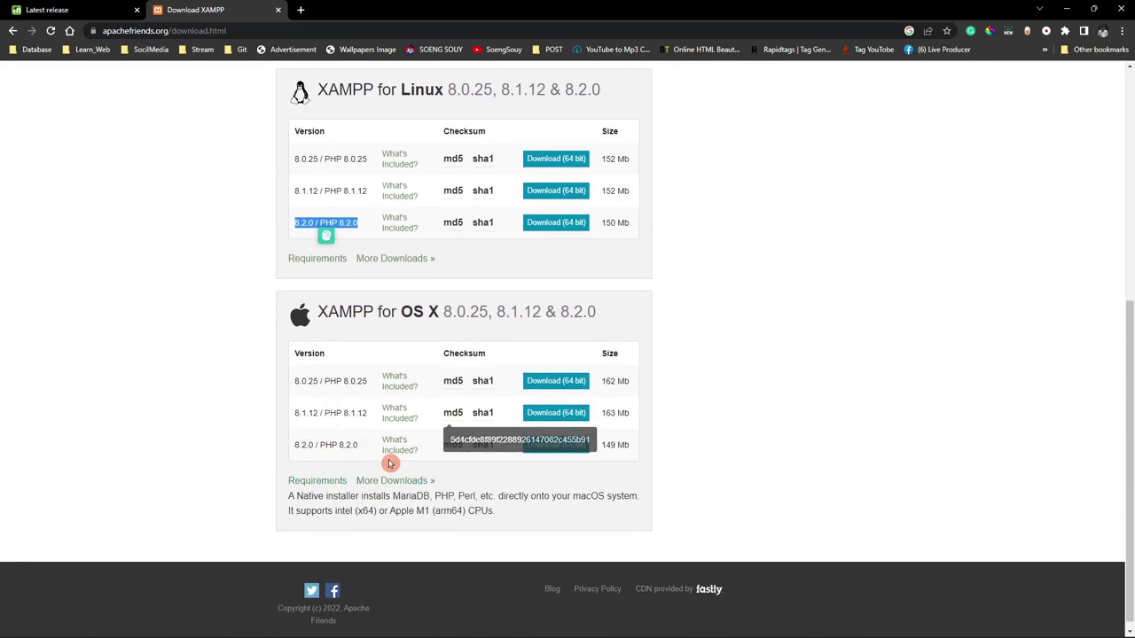
pyautogui.scroll(2, 441, 364)
pyautogui.scroll(2, 442, 364)
pyautogui.moveTo(305, 268); pyautogui.dragTo(351, 273)
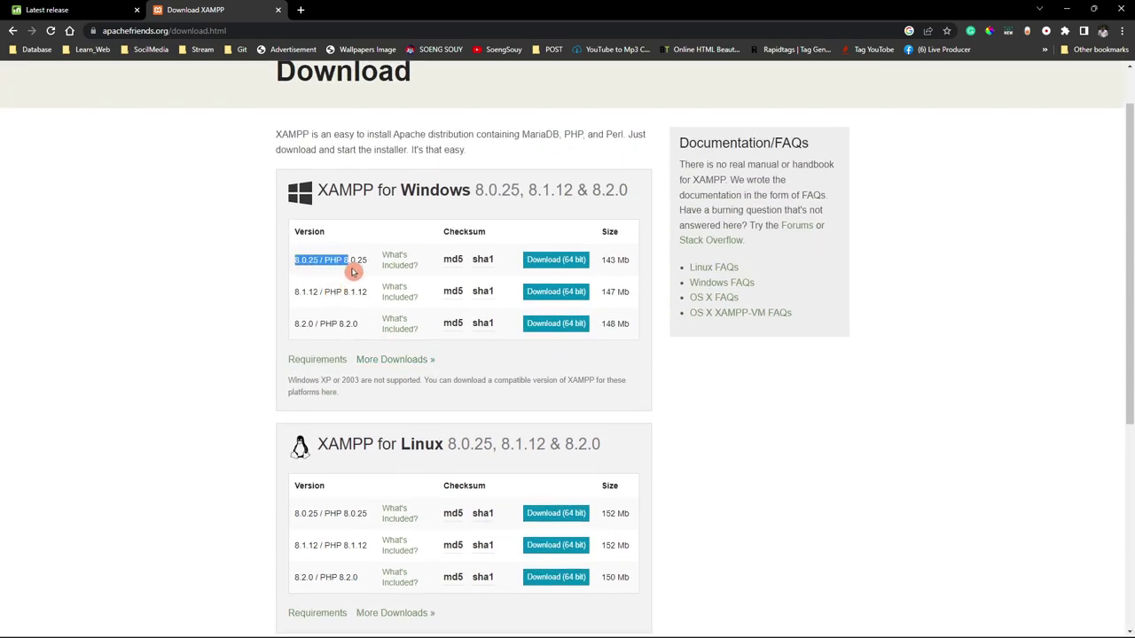
# Switch from the XAMPP page to File Explorer on Quick access.
pyautogui.rightClick(609, 262)
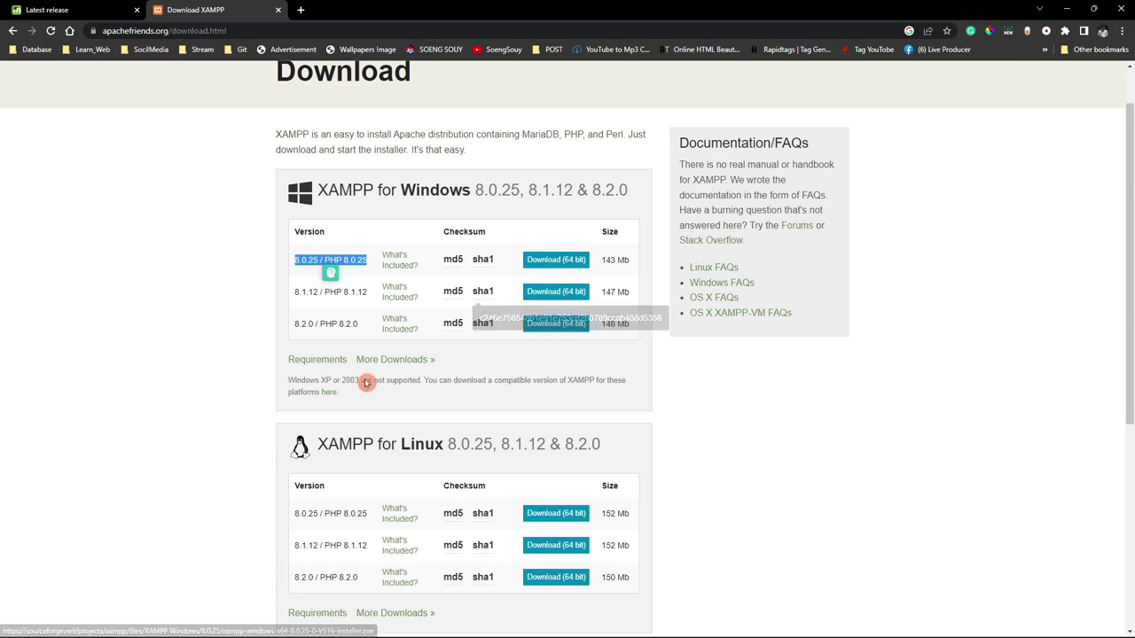
pyautogui.moveTo(394, 635)
pyautogui.click(596, 627)
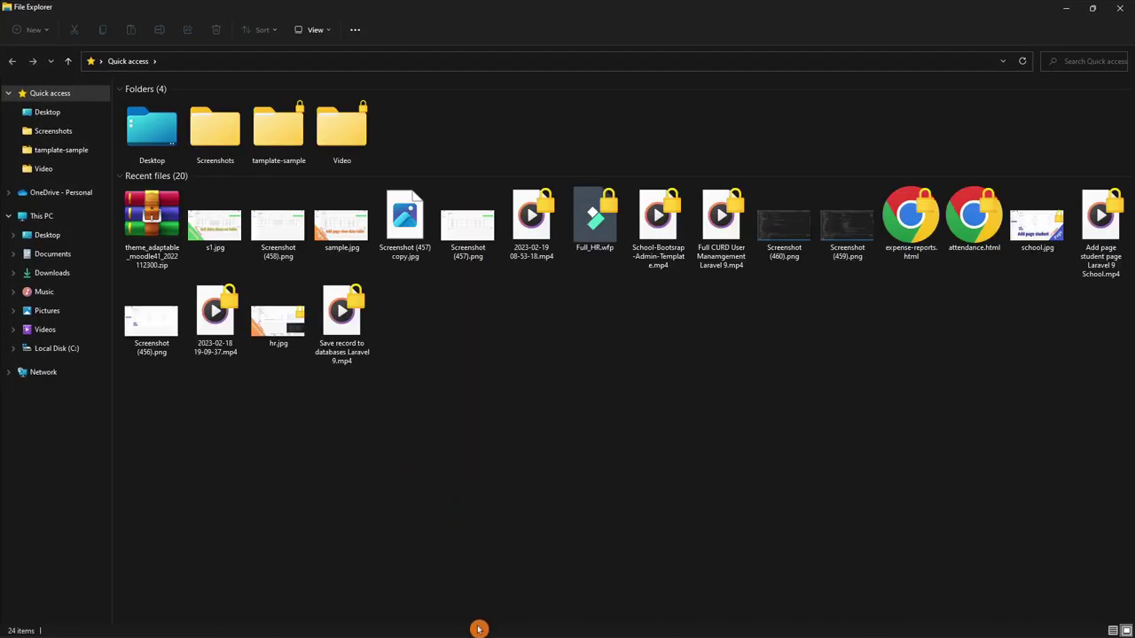
# Inspect the XAMPP installer, moodle-latest-401 folder and zip in Downloads.
pyautogui.click(54, 273)
pyautogui.click(211, 133)
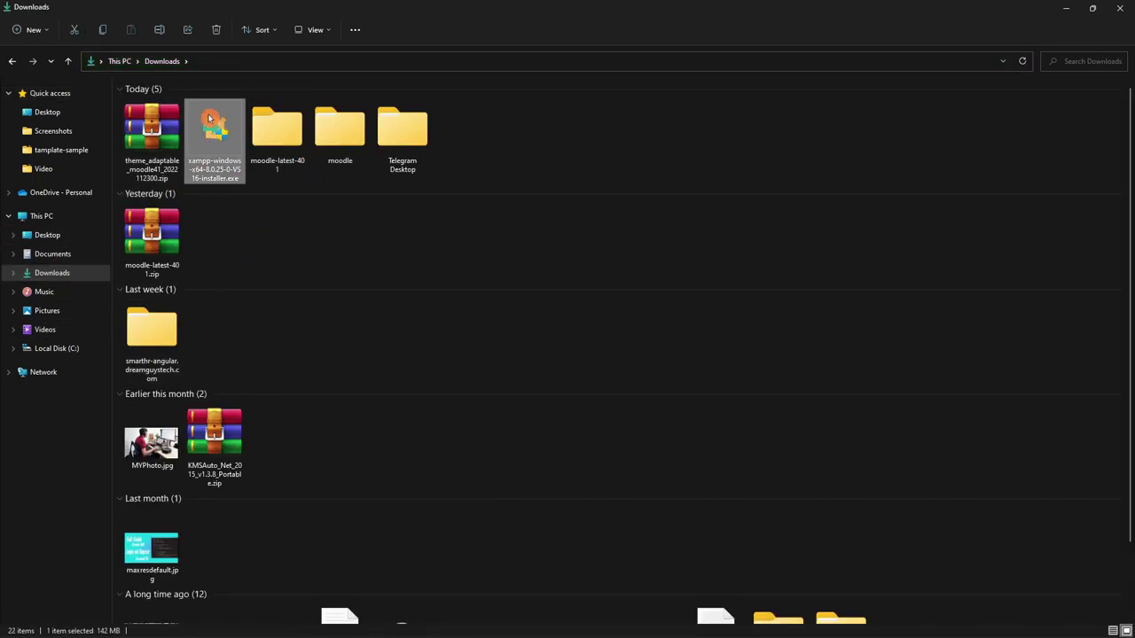
pyautogui.doubleClick(291, 141)
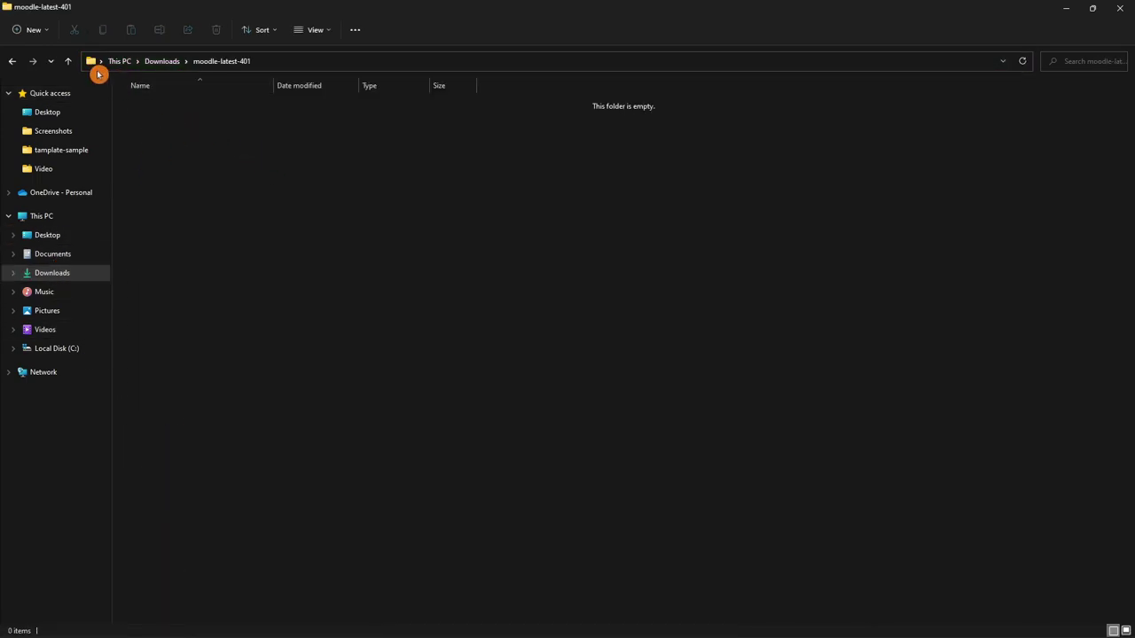
pyautogui.click(68, 64)
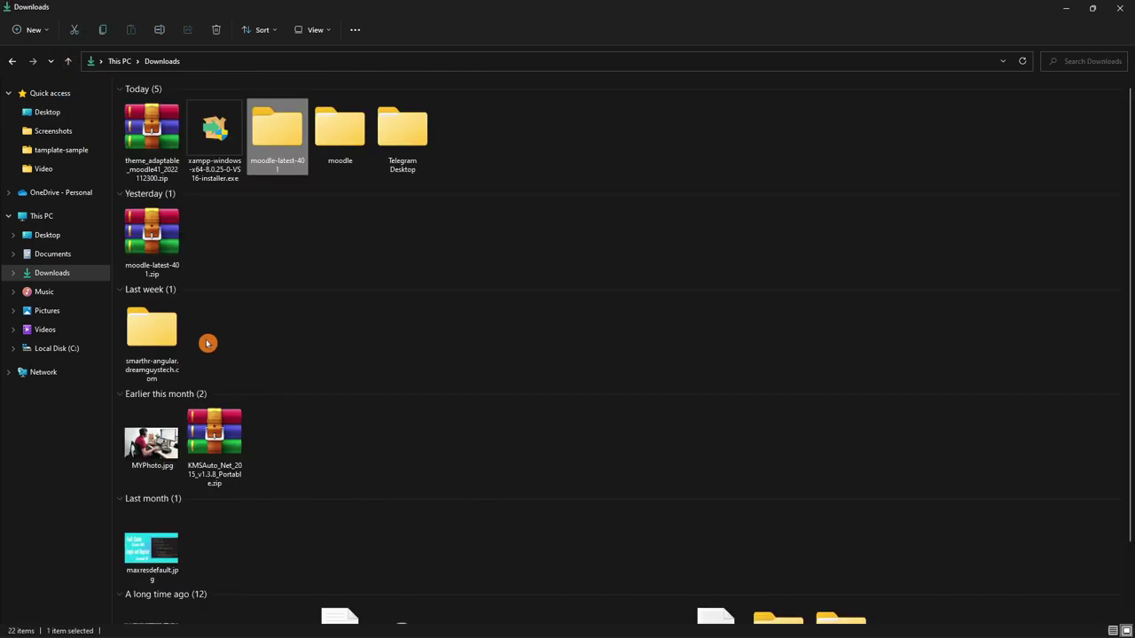
pyautogui.click(266, 255)
pyautogui.click(142, 232)
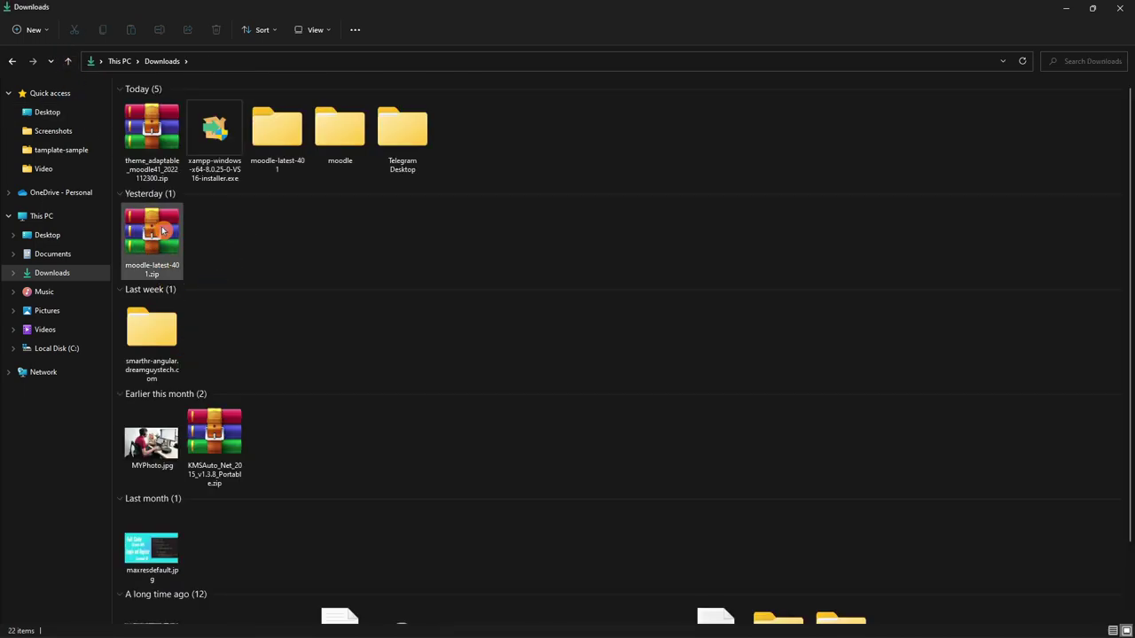
# Browse to C:\xampp\htdocs and check its default contents.
pyautogui.click(51, 350)
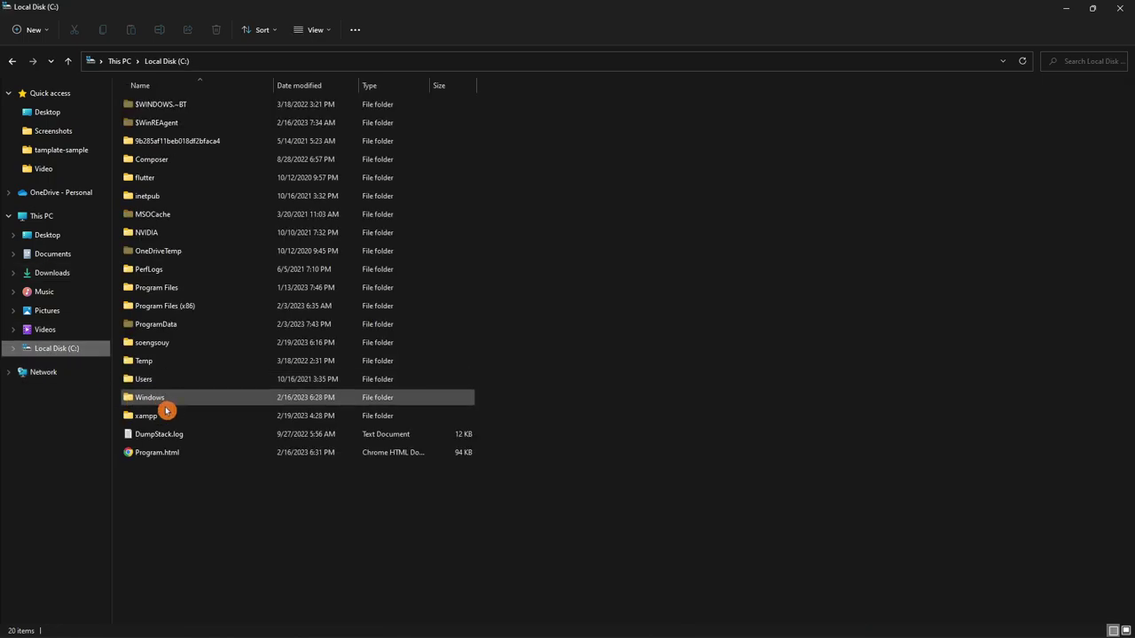
pyautogui.doubleClick(161, 424)
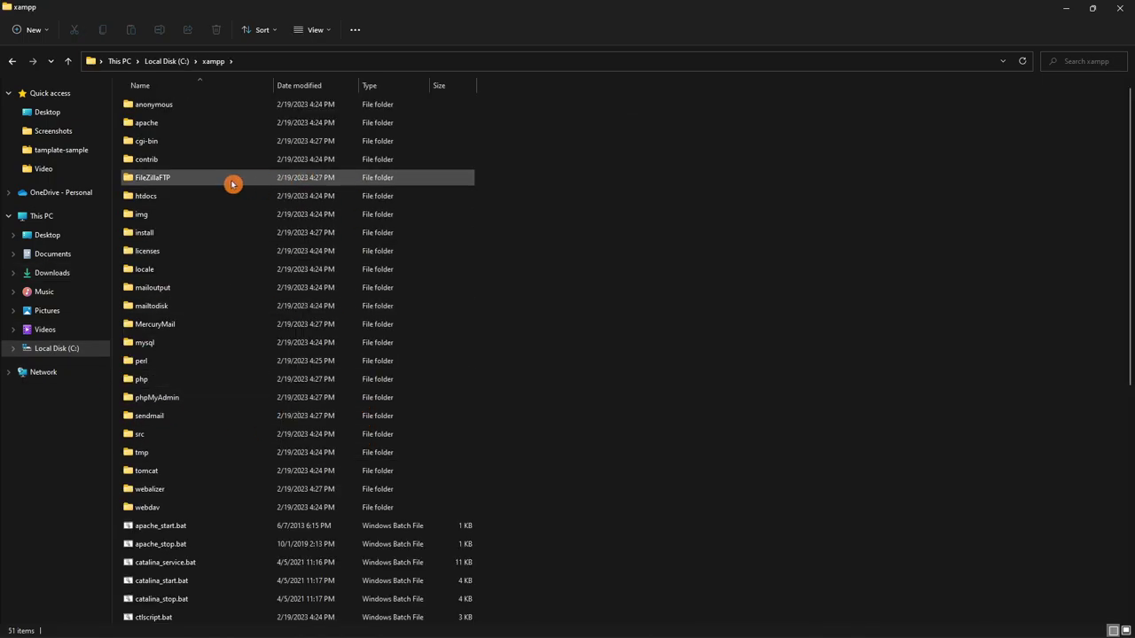
pyautogui.doubleClick(172, 194)
pyautogui.moveTo(165, 295); pyautogui.dragTo(195, 106)
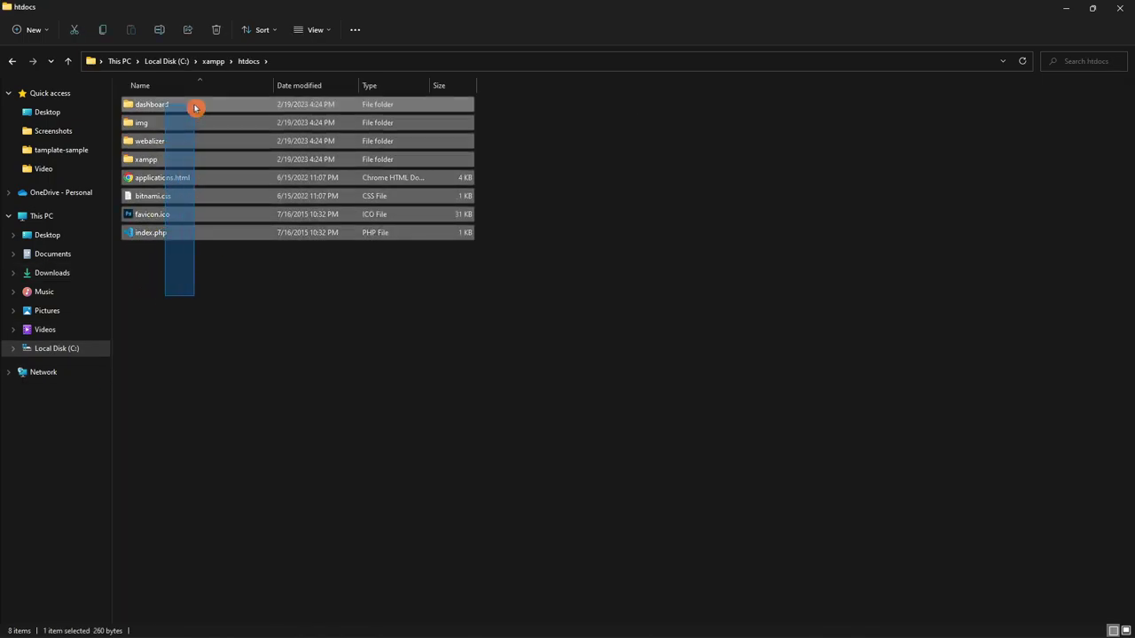
pyautogui.click(223, 337)
# Return to Downloads and select the extracted moodle folder.
pyautogui.click(43, 275)
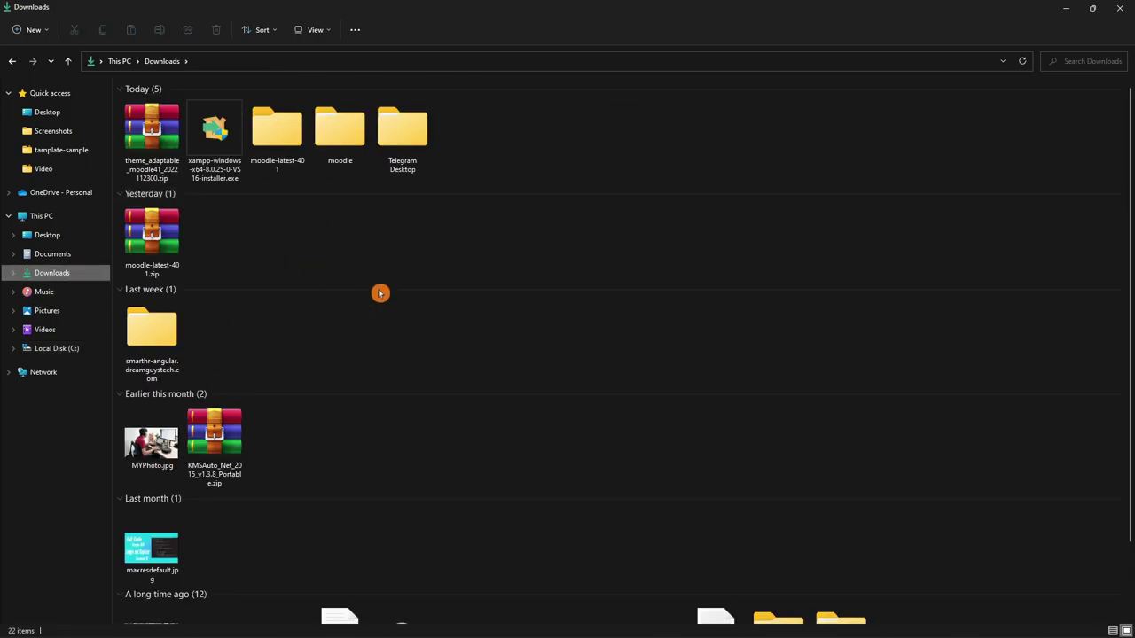
pyautogui.doubleClick(277, 133)
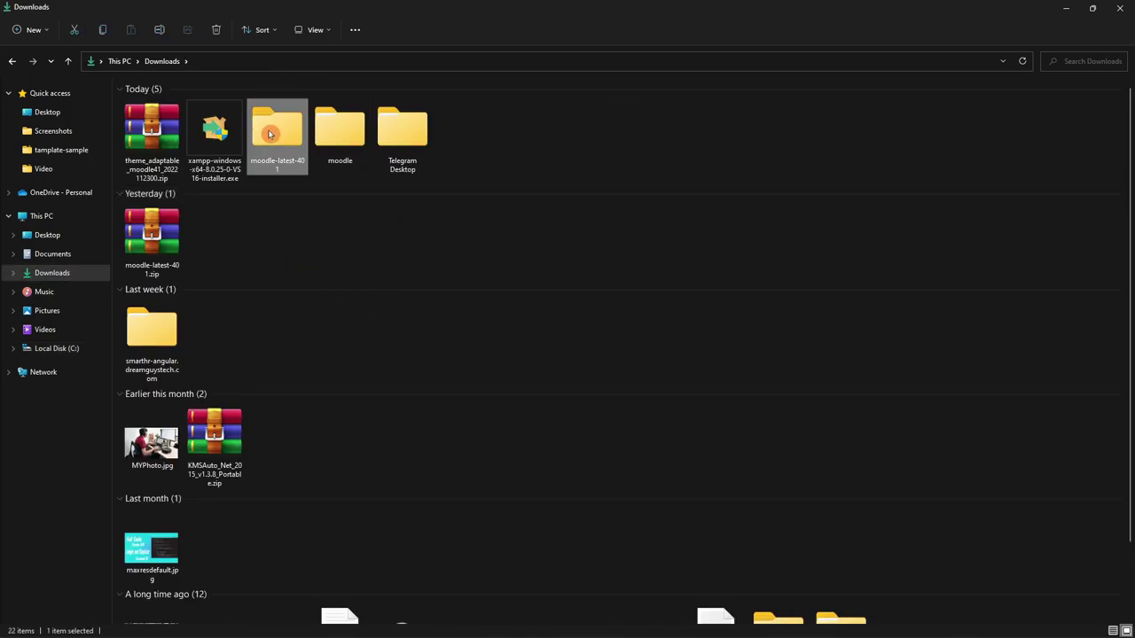
pyautogui.click(69, 61)
pyautogui.click(352, 144)
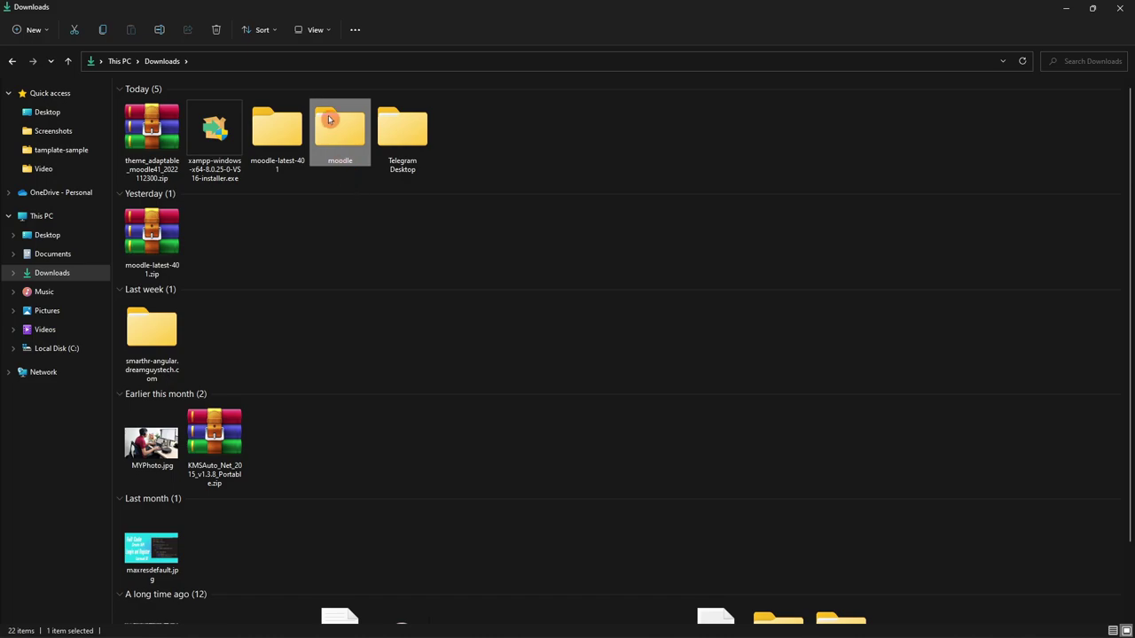
# Copy the moodle folder's path and browse to C:\xampp\htdocs.
pyautogui.rightClick(329, 118)
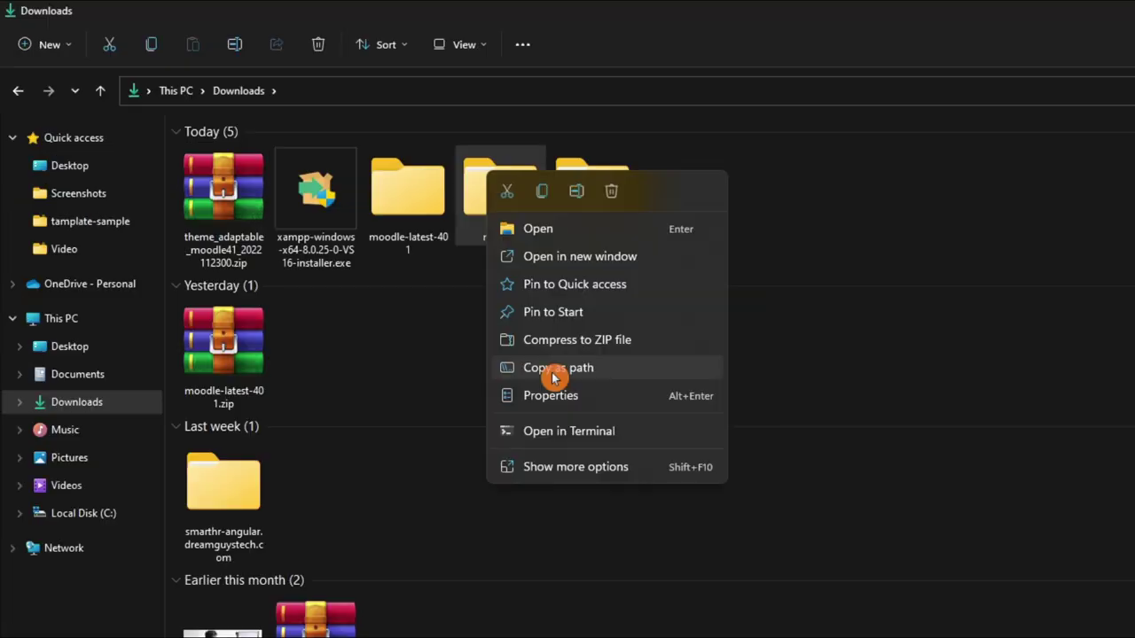
pyautogui.click(374, 249)
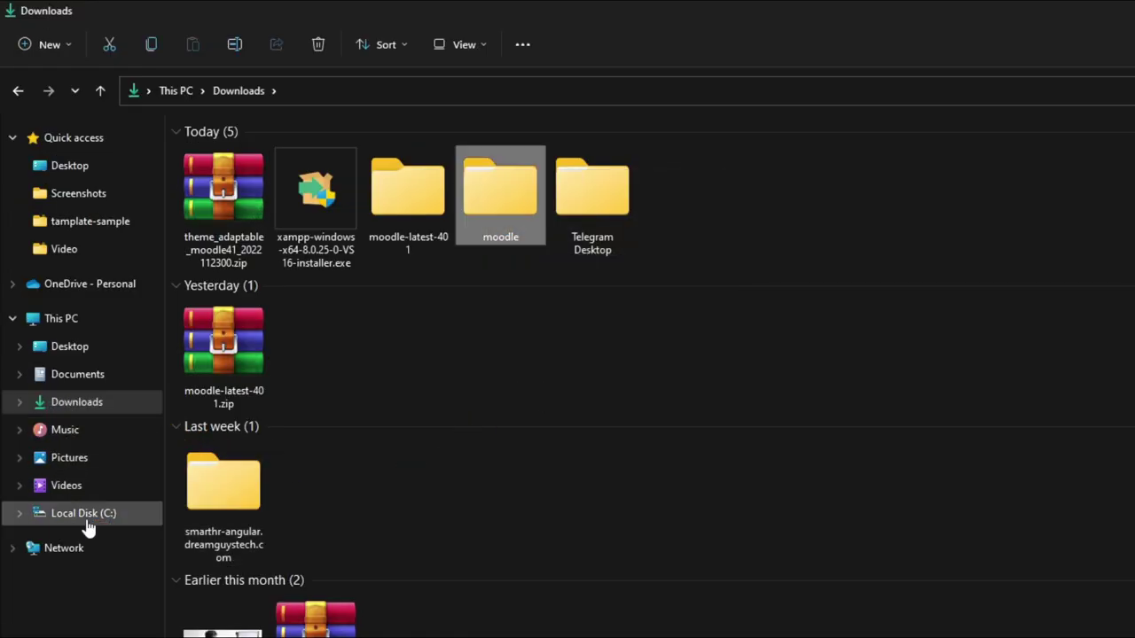
pyautogui.click(84, 517)
pyautogui.doubleClick(246, 614)
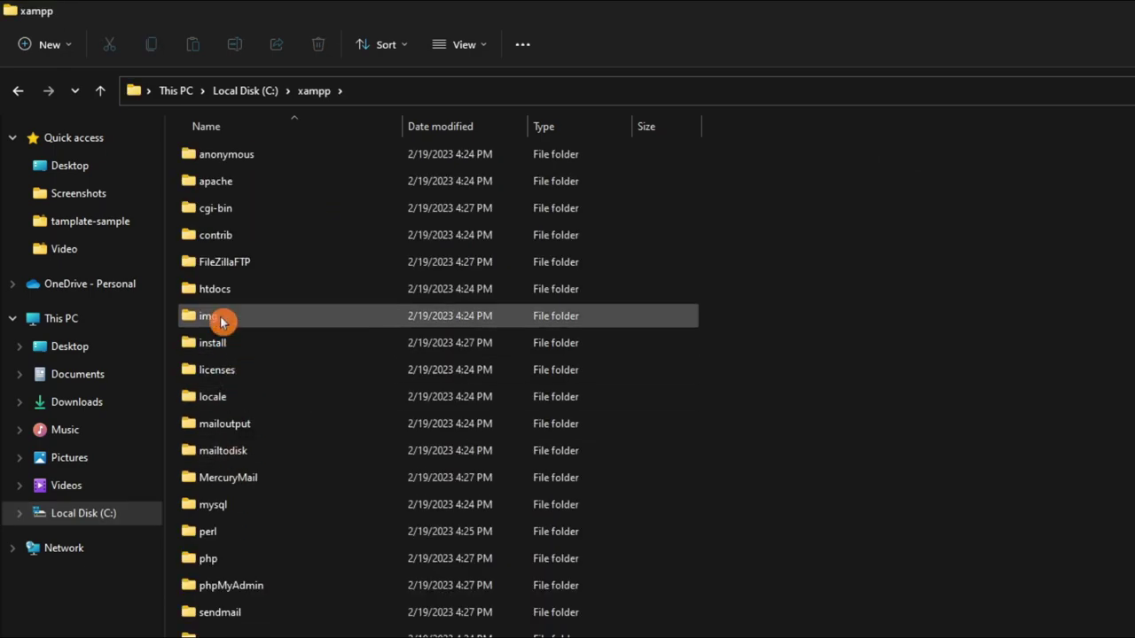
pyautogui.doubleClick(222, 294)
pyautogui.rightClick(337, 458)
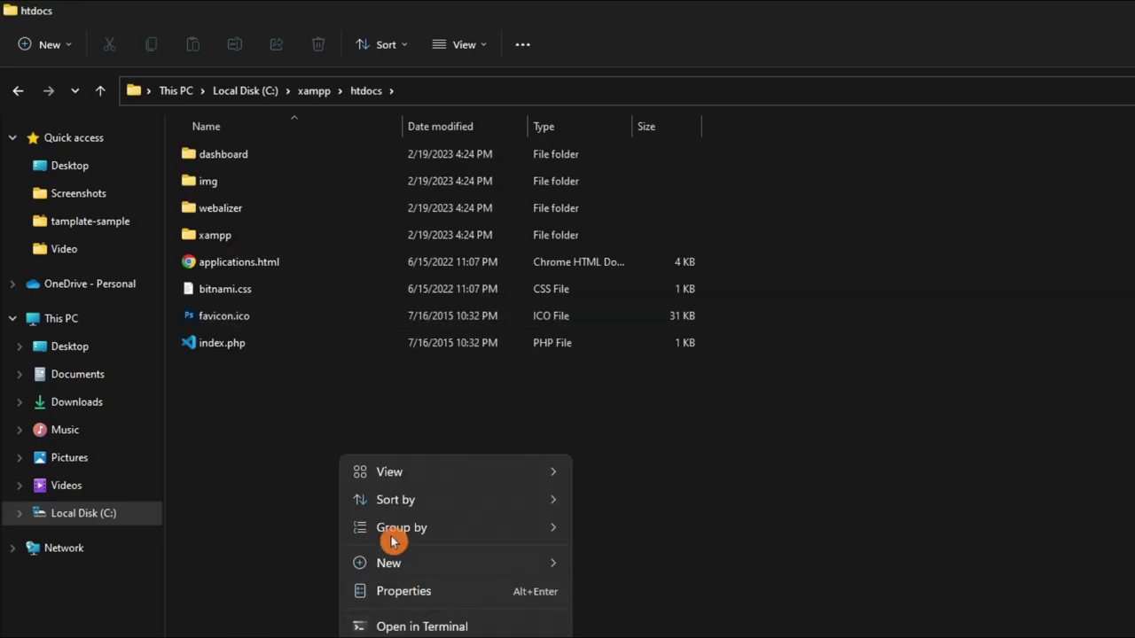
pyautogui.click(410, 624)
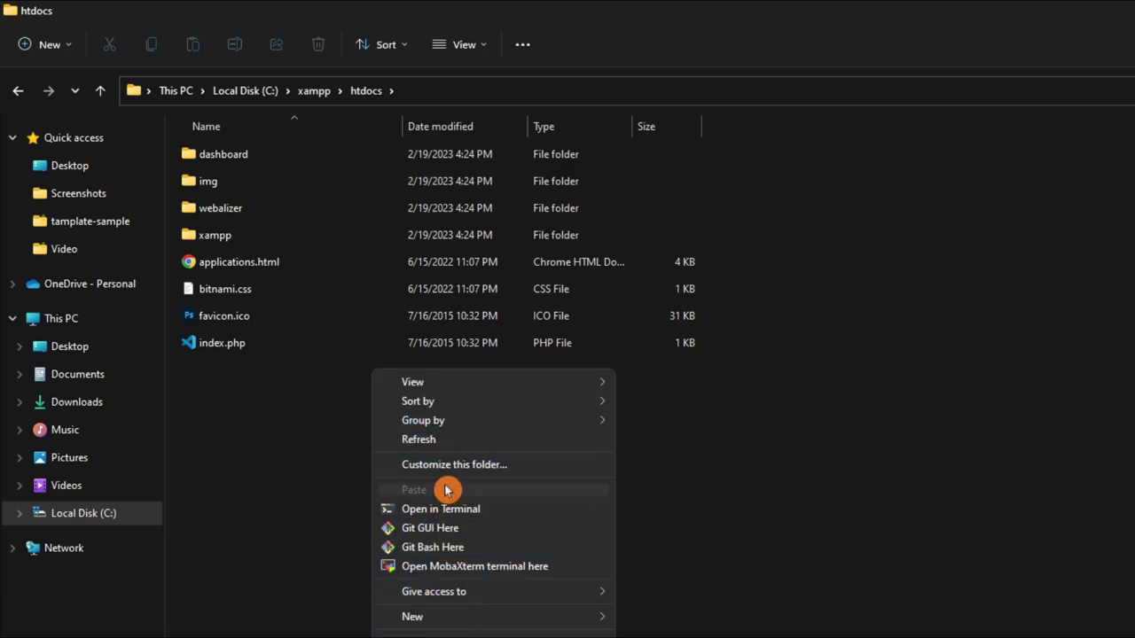
# Copy the moodle folder from Downloads and go back to C:\xampp\htdocs.
pyautogui.click(76, 403)
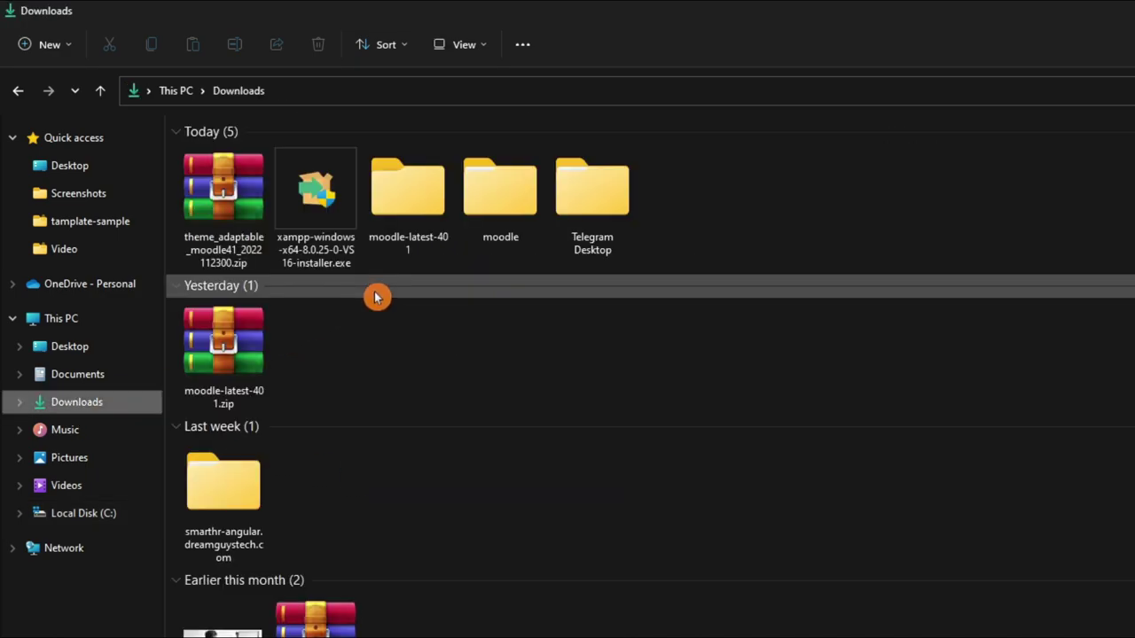
pyautogui.click(502, 218)
pyautogui.hotkey('ctrl', 'c')
pyautogui.click(129, 516)
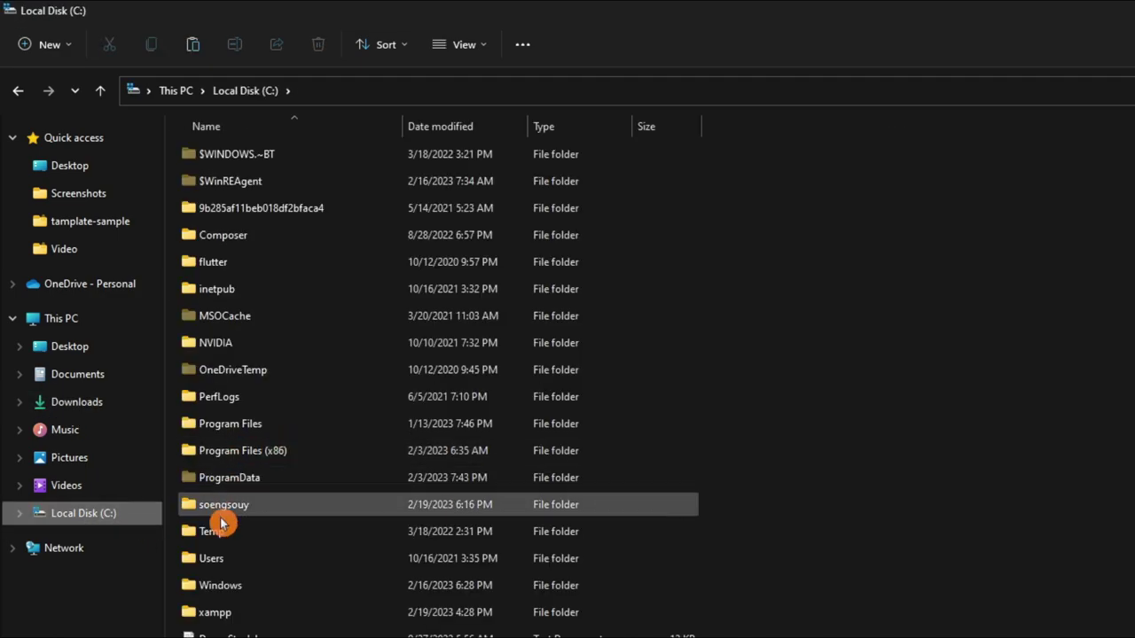
pyautogui.doubleClick(242, 612)
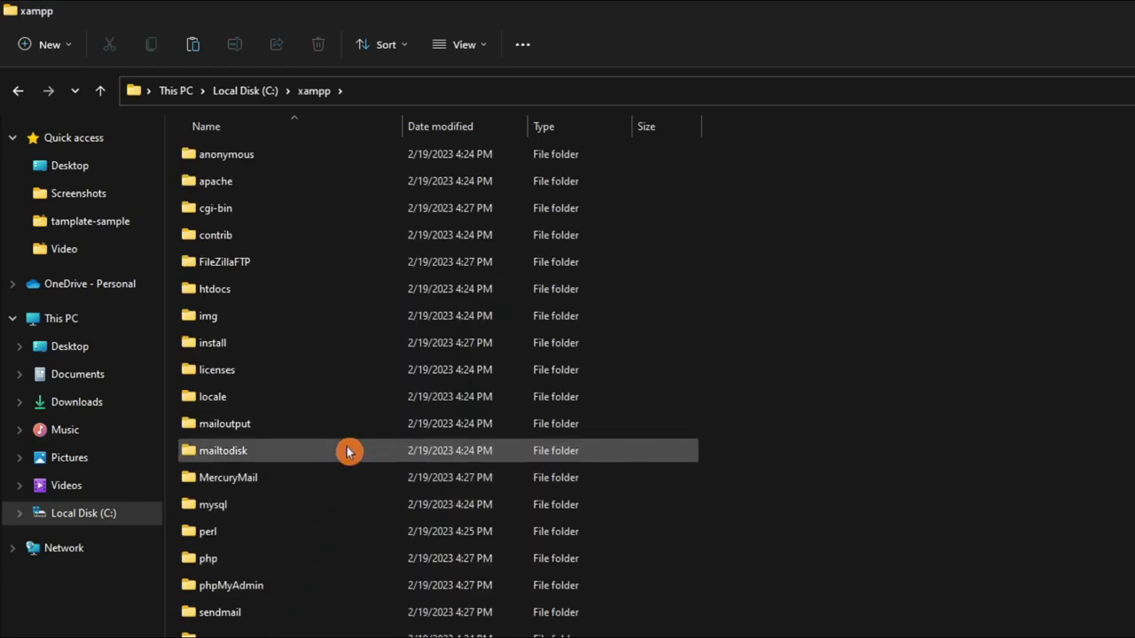
pyautogui.doubleClick(241, 290)
# Paste the moodle folder into htdocs and wait for the move to finish.
pyautogui.rightClick(364, 451)
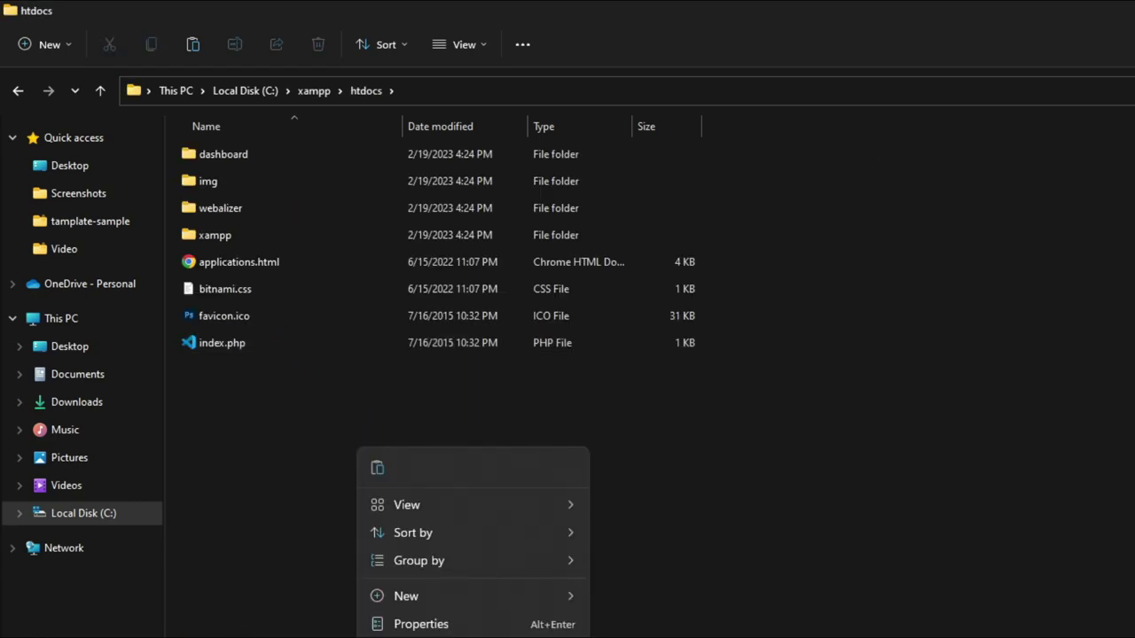
pyautogui.click(452, 454)
pyautogui.rightClick(452, 454)
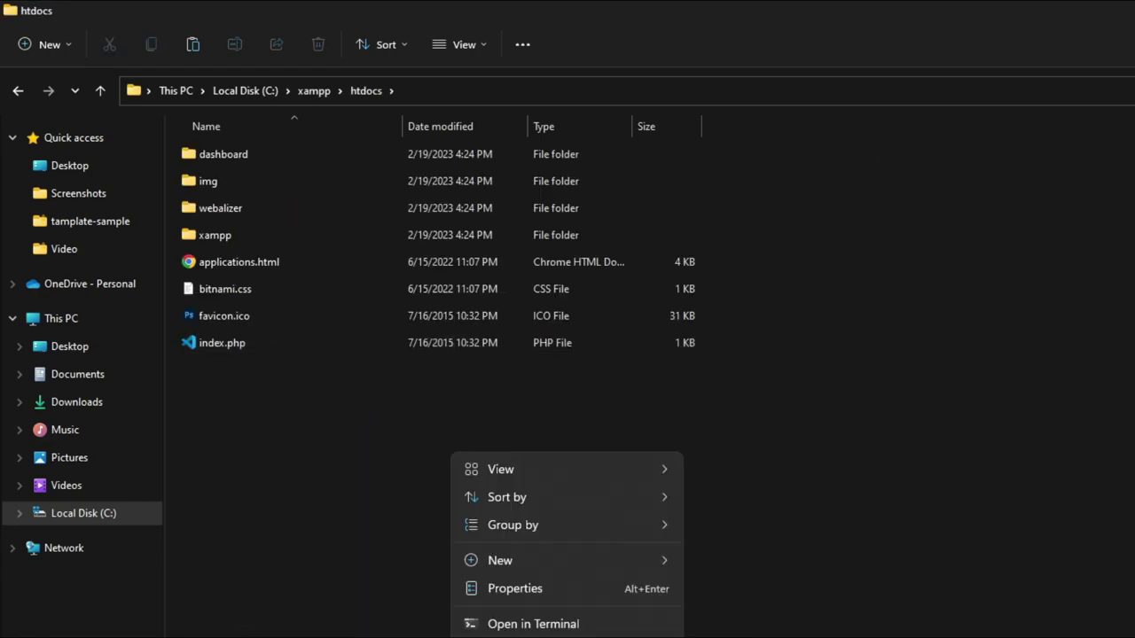
pyautogui.click(339, 606)
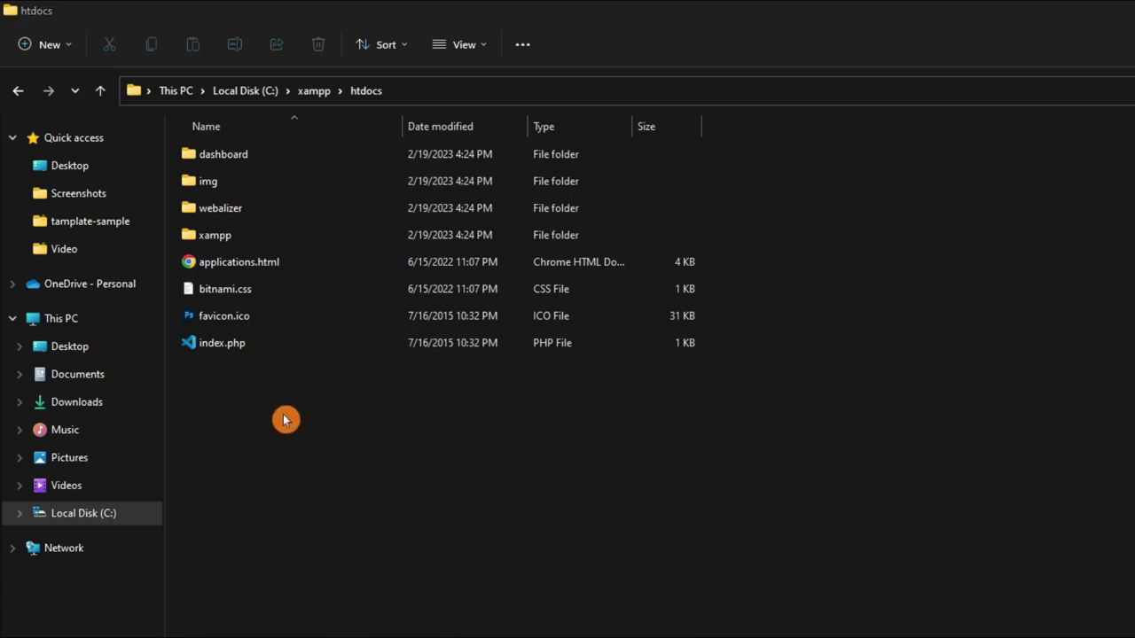
pyautogui.hotkey('ctrl', 'v')
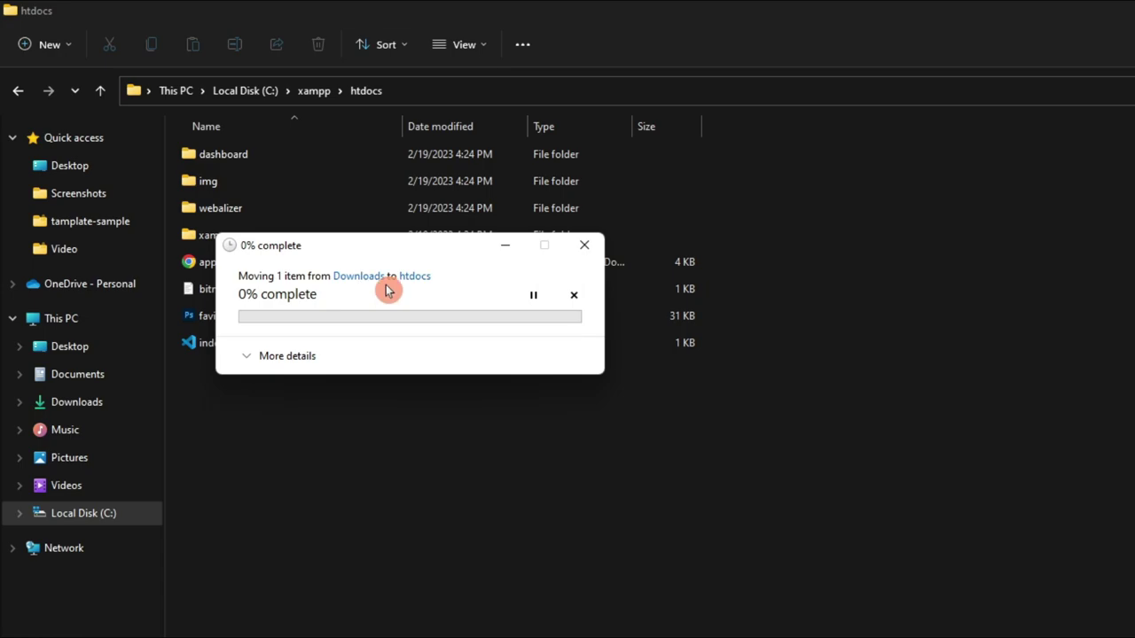
pyautogui.click(299, 455)
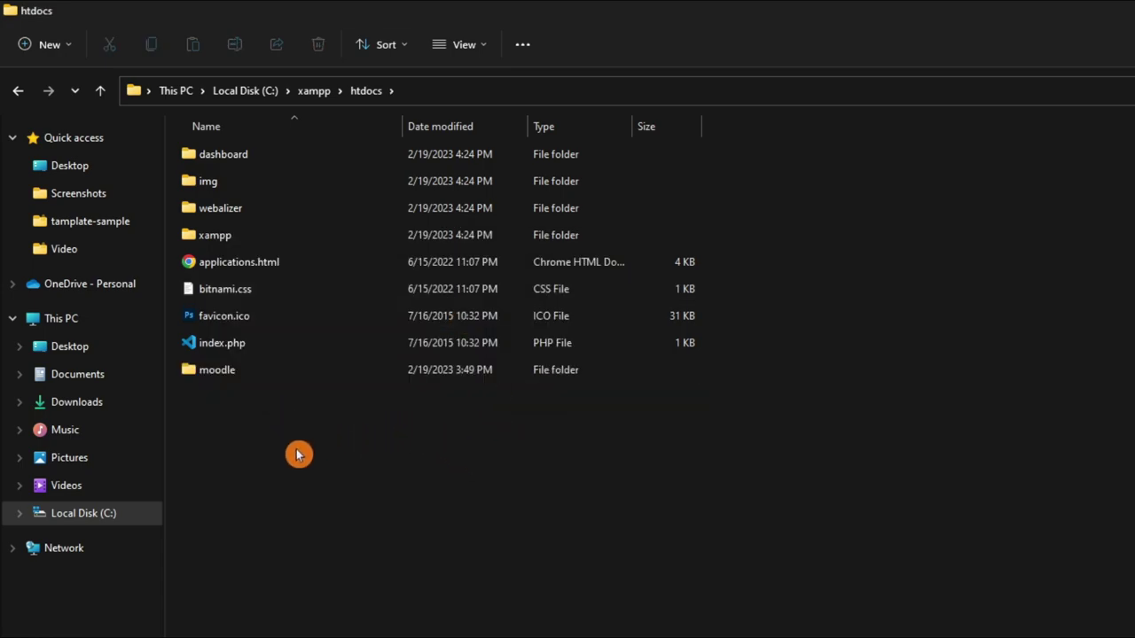
# Open the XAMPP Control Panel and position its window over Navicat.
pyautogui.click(676, 625)
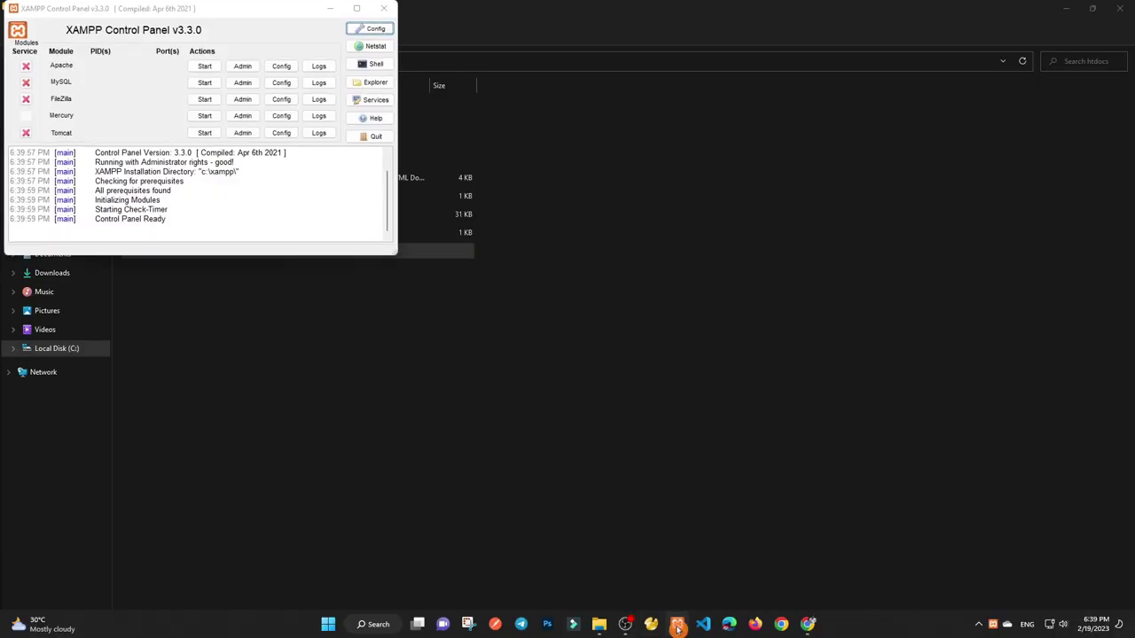
pyautogui.click(650, 626)
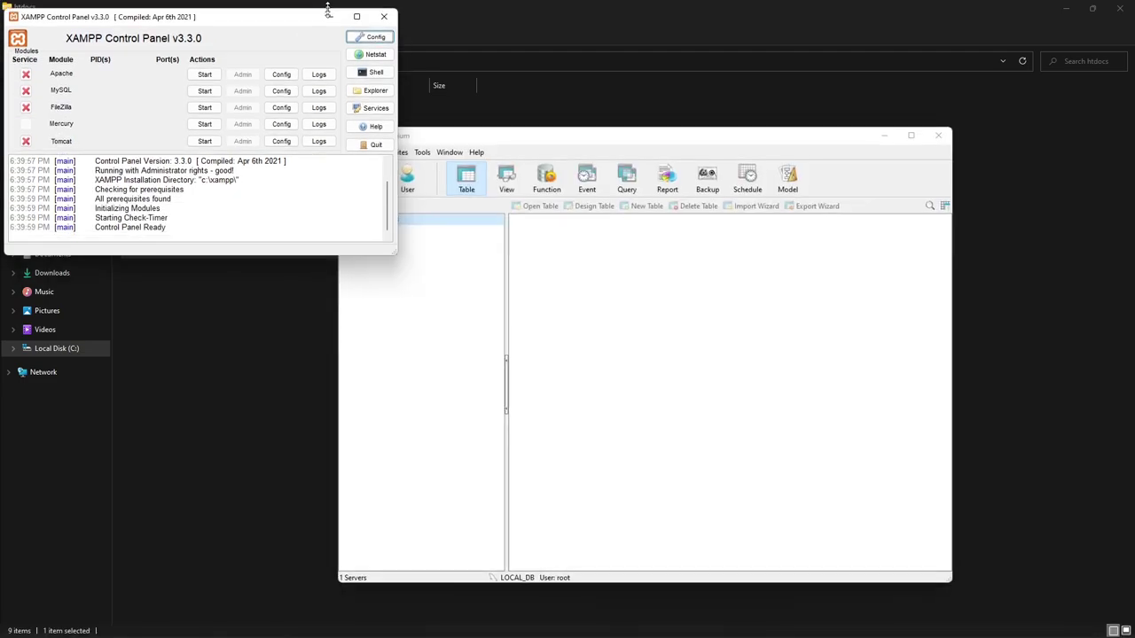
pyautogui.doubleClick(269, 3)
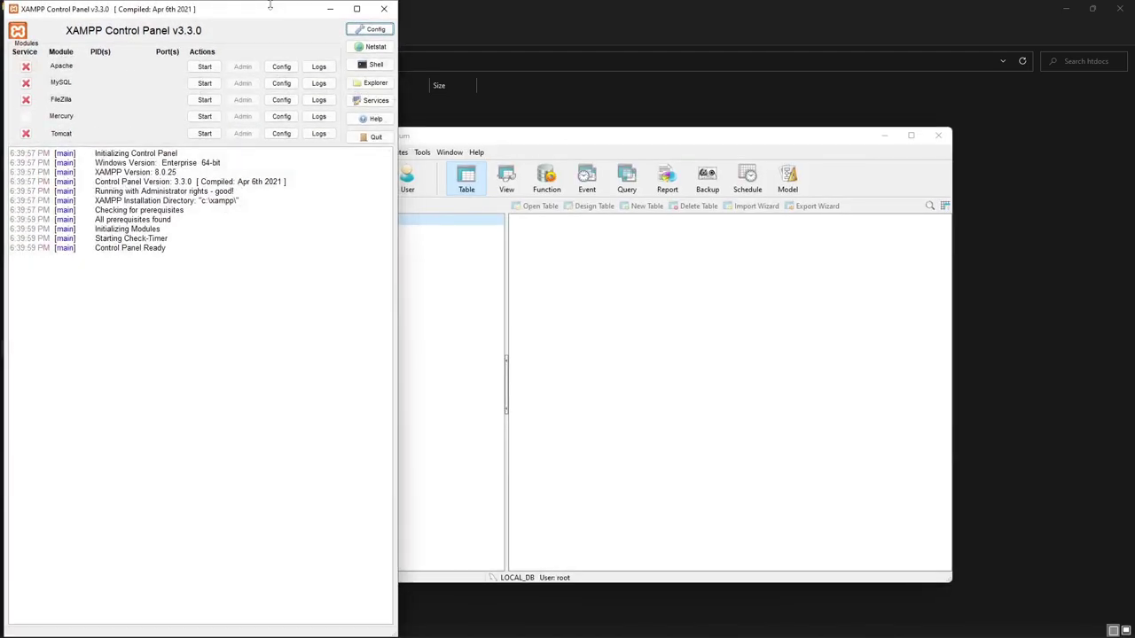
pyautogui.moveTo(278, 17); pyautogui.dragTo(705, 125)
# Start Apache and MySQL, restarting MySQL after it stops unexpectedly.
pyautogui.click(648, 174)
pyautogui.click(647, 192)
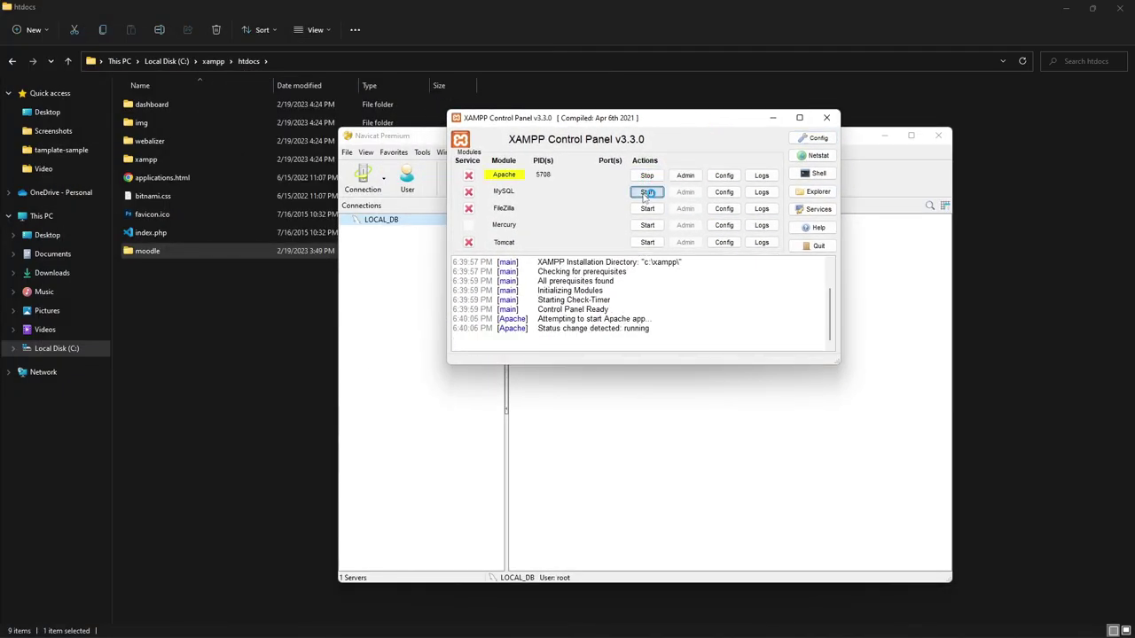
pyautogui.click(697, 176)
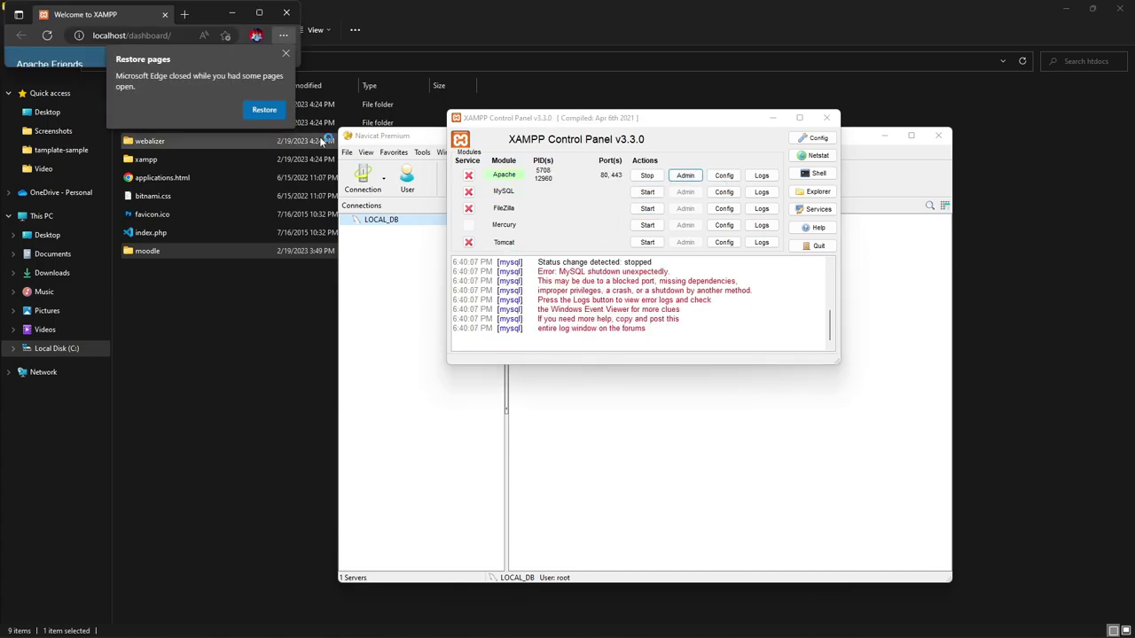
pyautogui.click(647, 193)
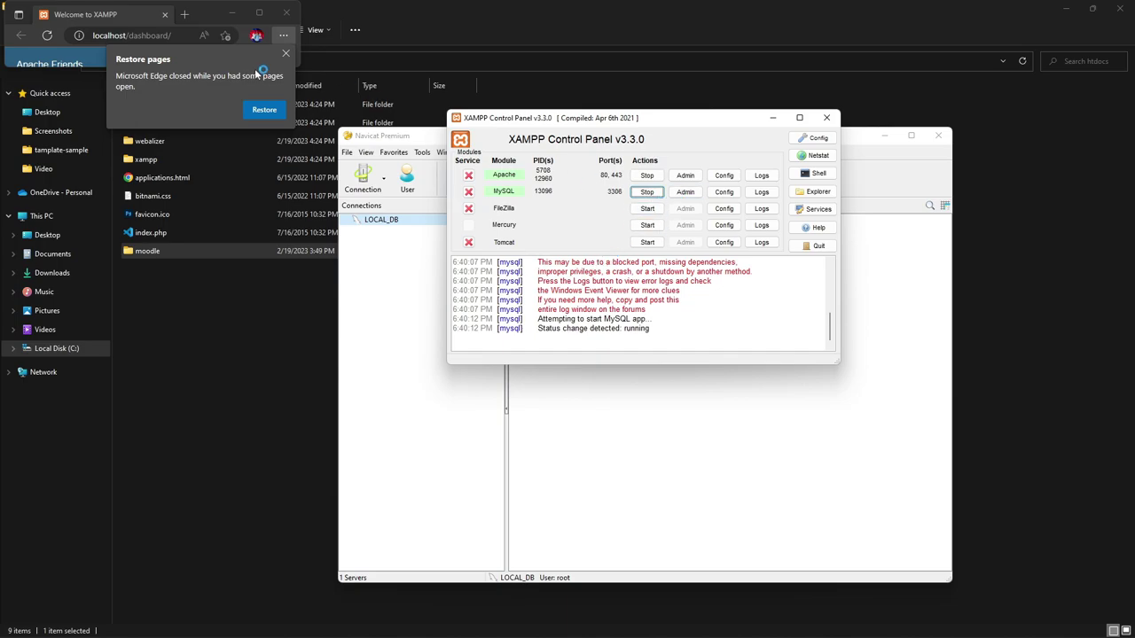
pyautogui.click(267, 12)
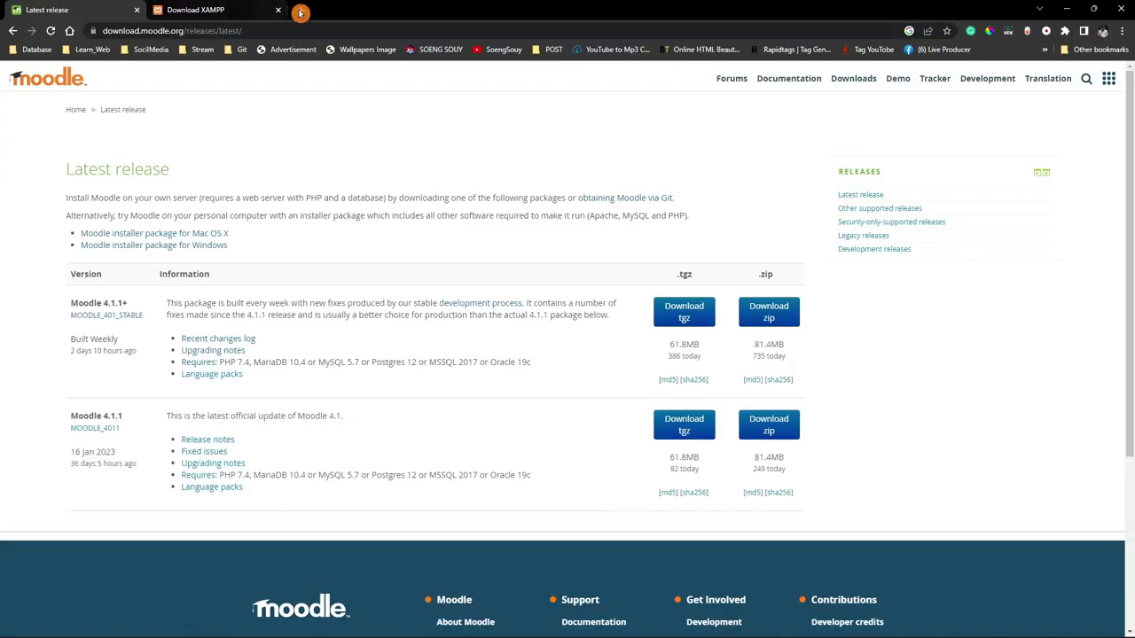
# Load localhost/moodle in a new Chrome tab to start the installer.
pyautogui.hotkey('ctrl', 't')
pyautogui.write('localhost')
pyautogui.click(252, 86)
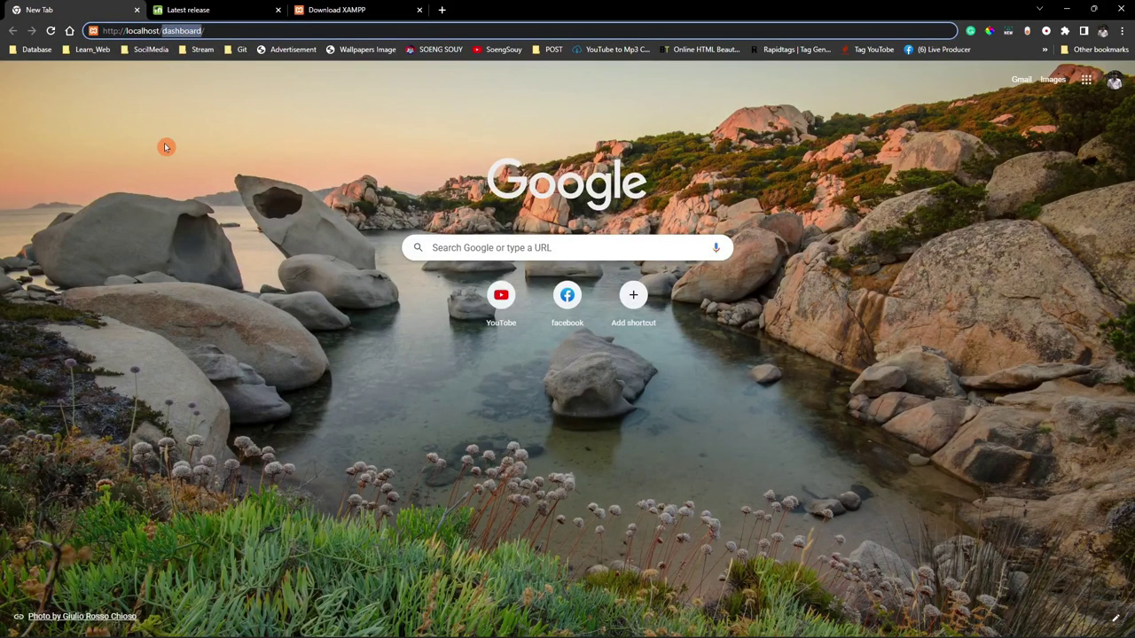
pyautogui.write('mo')
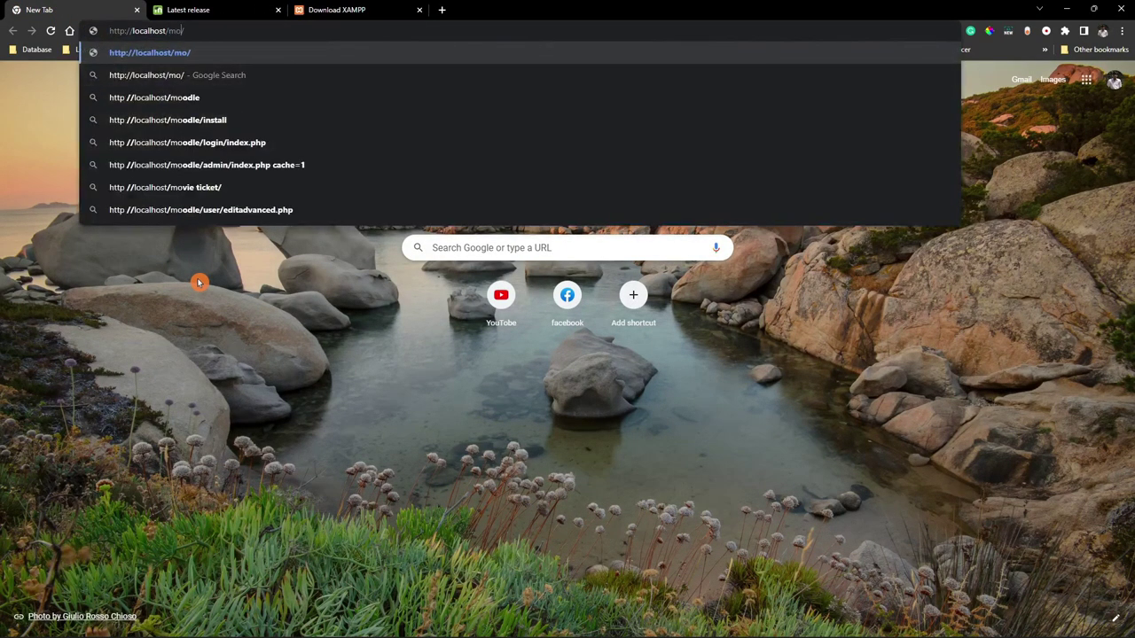
pyautogui.write('odle')
pyautogui.press('Return')
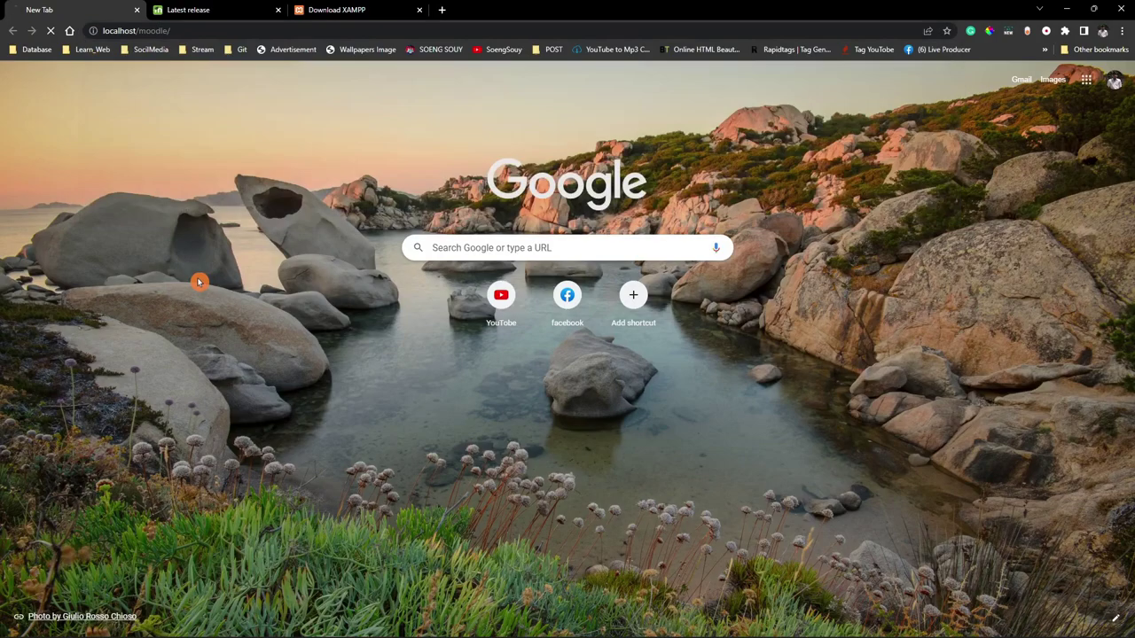
# Check the other tabs and close the Download XAMPP tab.
pyautogui.click(182, 10)
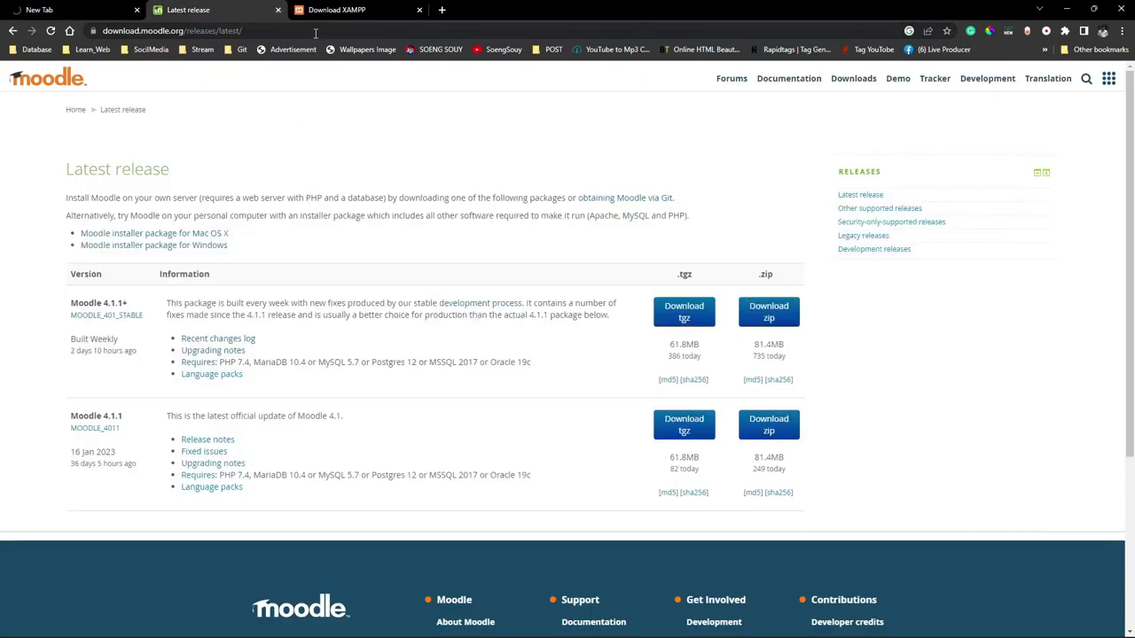
pyautogui.click(337, 10)
pyautogui.click(419, 10)
# Close the Latest release tab, keep English (en), and read the Confirm paths page.
pyautogui.click(277, 10)
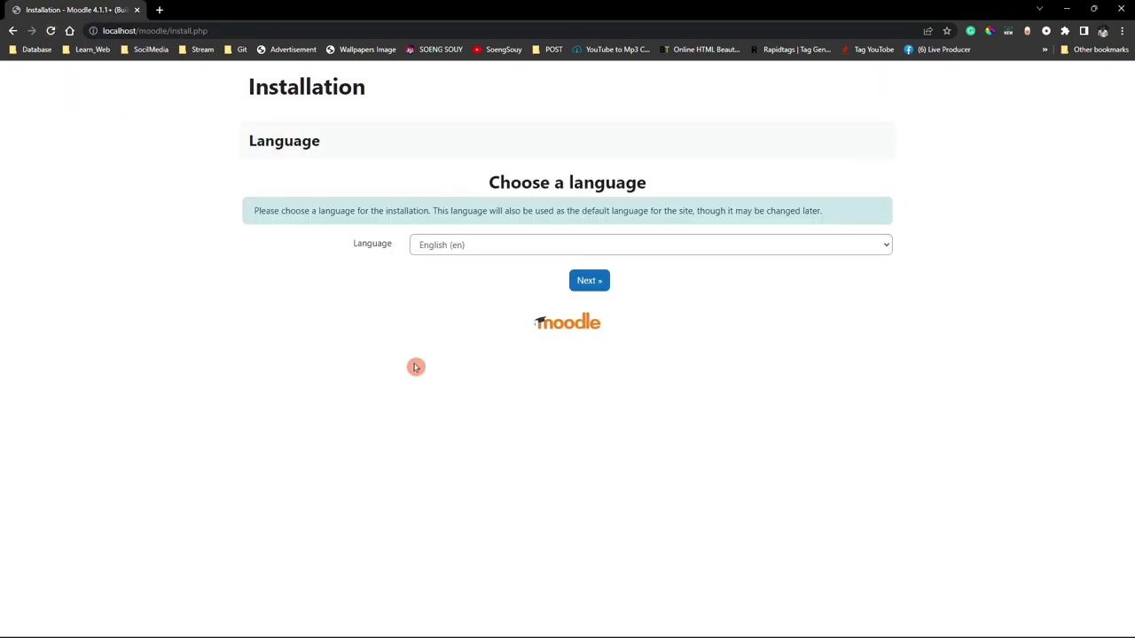
pyautogui.moveTo(254, 216); pyautogui.dragTo(844, 220)
pyautogui.moveTo(352, 259); pyautogui.dragTo(369, 249)
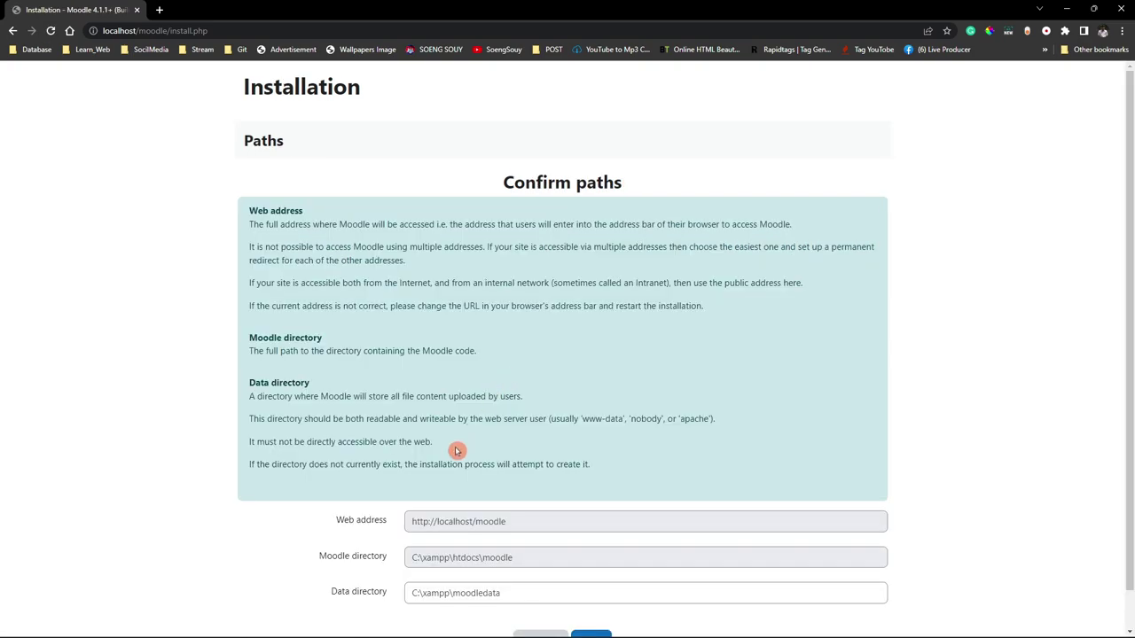
pyautogui.moveTo(271, 217); pyautogui.dragTo(700, 315)
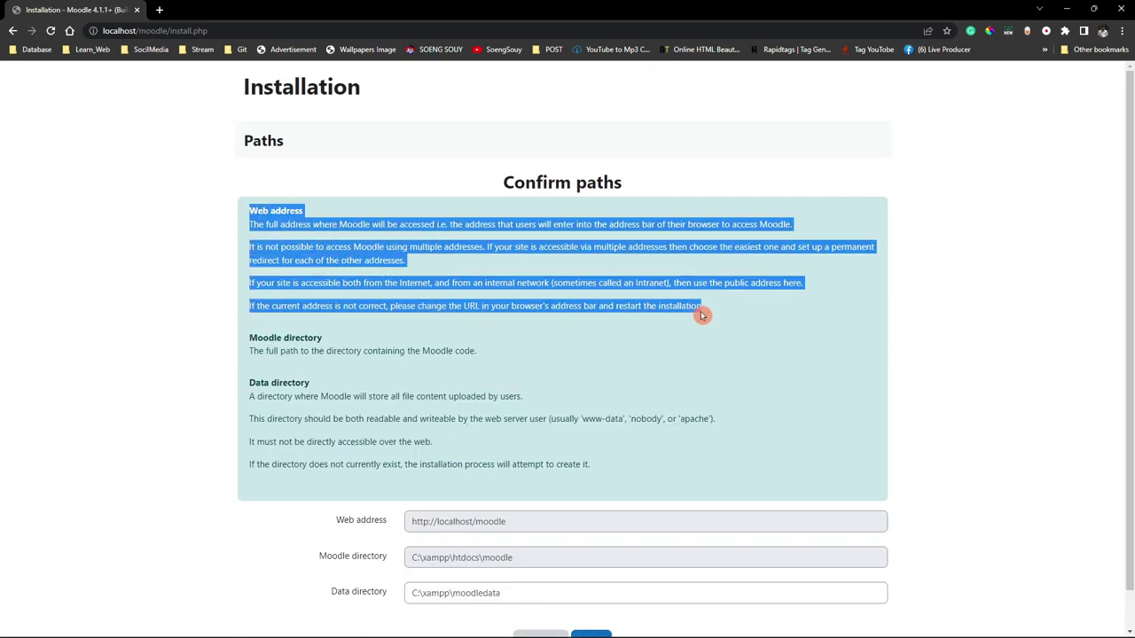
pyautogui.moveTo(521, 181); pyautogui.dragTo(431, 226)
pyautogui.moveTo(222, 142); pyautogui.dragTo(263, 157)
pyautogui.click(609, 626)
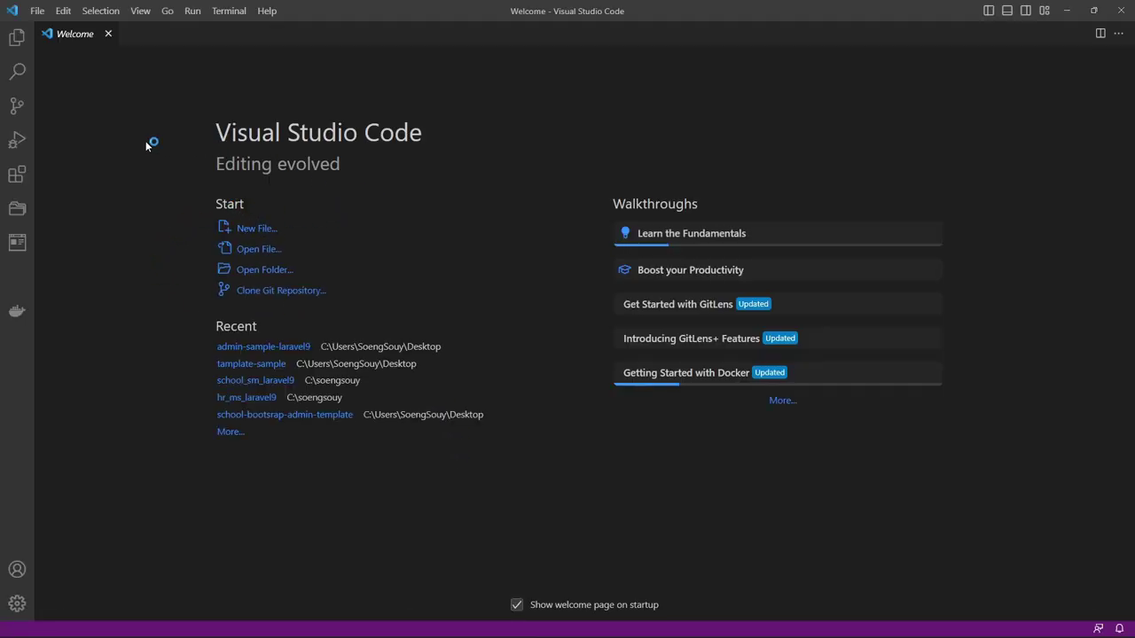
# Open C:\xampp\htdocs\moodle as the Visual Studio Code workspace.
pyautogui.click(37, 11)
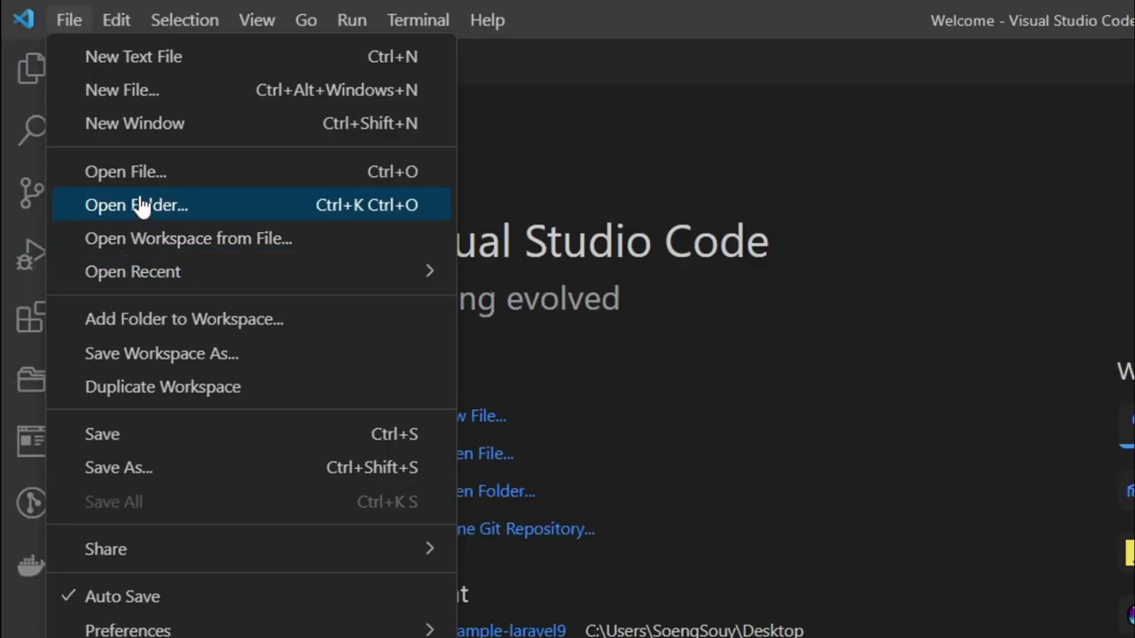
pyautogui.click(142, 205)
pyautogui.scroll(-2, 131, 446)
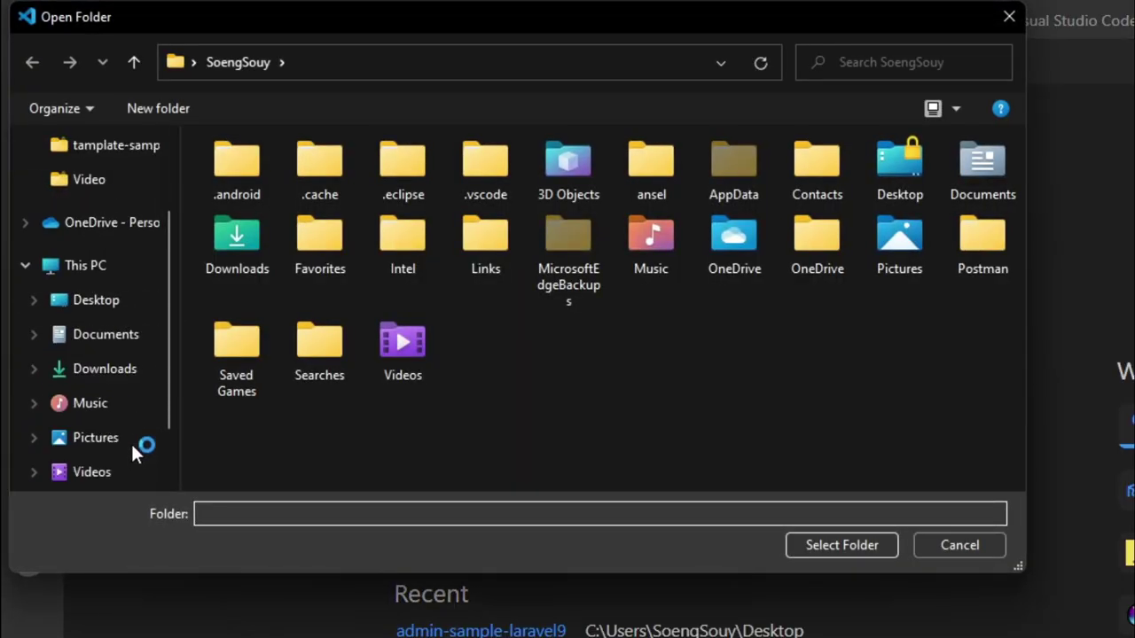
pyautogui.scroll(-2, 125, 420)
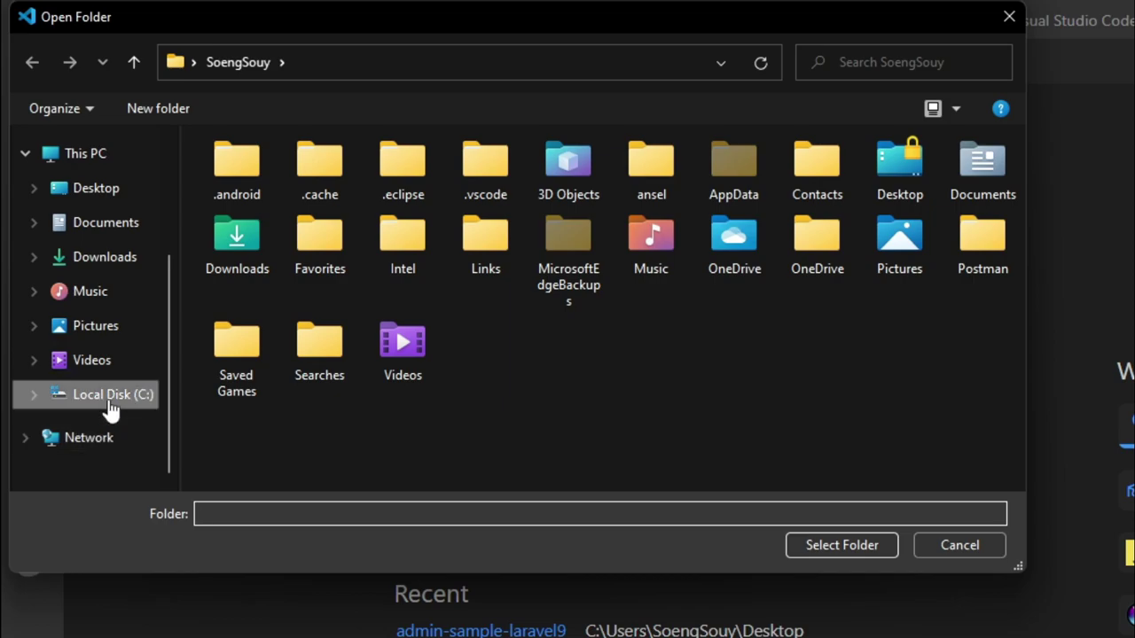
pyautogui.click(108, 401)
pyautogui.scroll(-3, 248, 346)
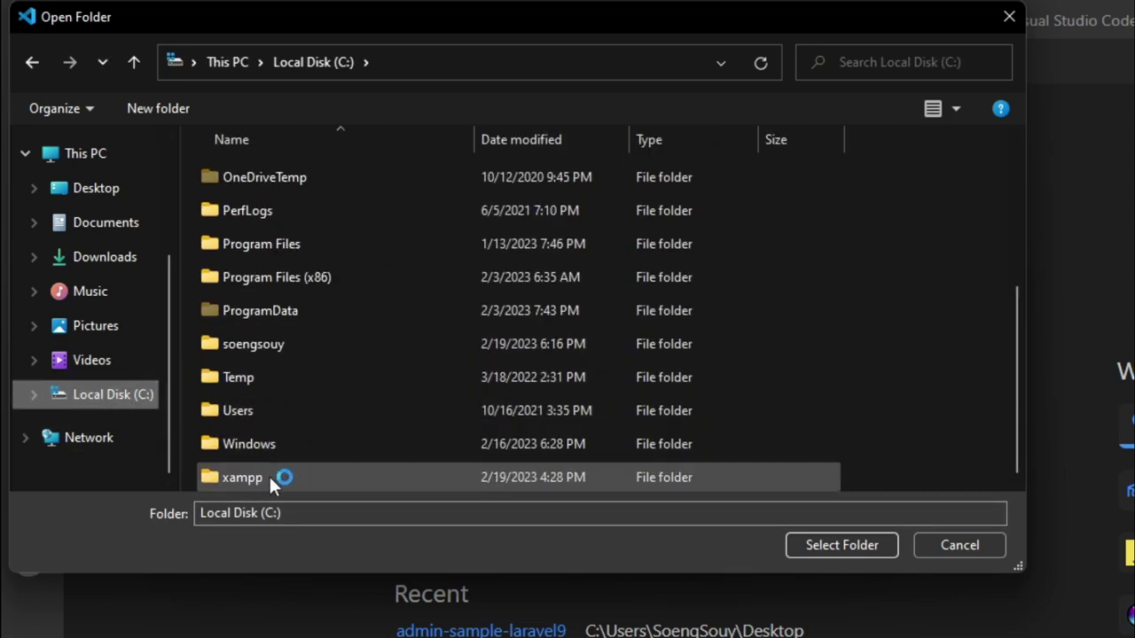
pyautogui.doubleClick(270, 477)
pyautogui.doubleClick(262, 342)
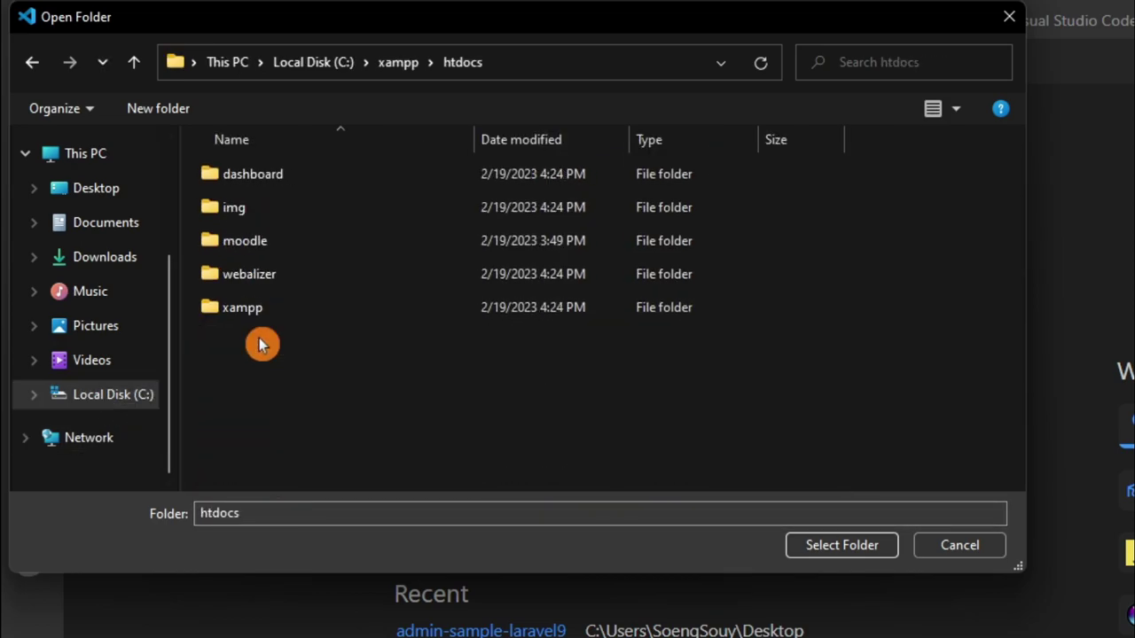
pyautogui.click(297, 244)
pyautogui.click(852, 547)
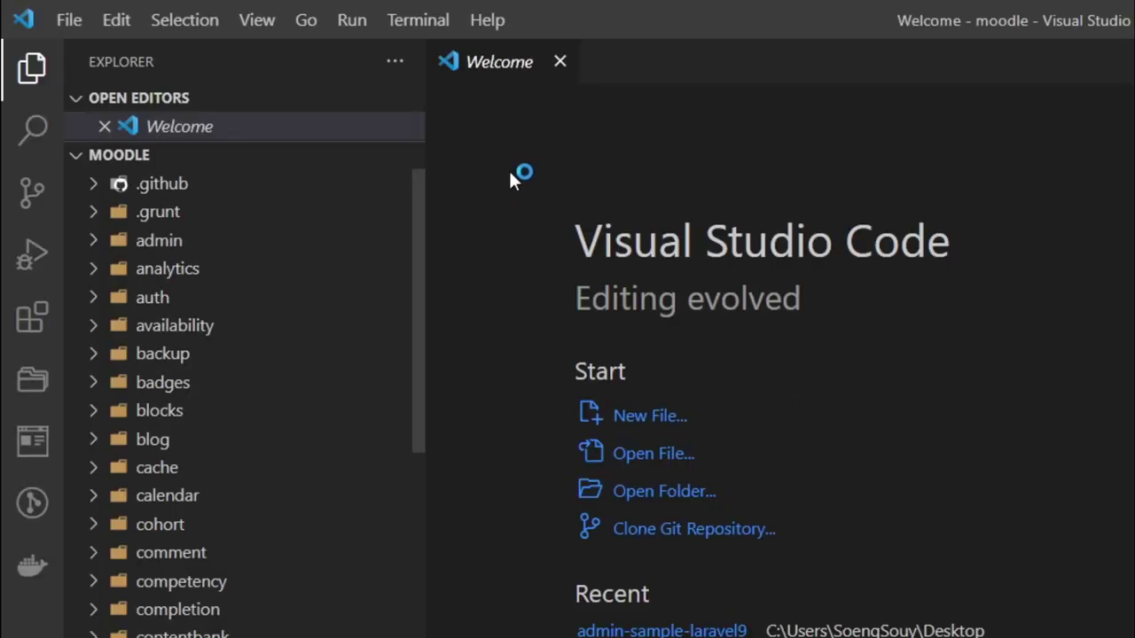
# Close the Welcome page and scroll through the moodle files in the Explorer.
pyautogui.click(560, 61)
pyautogui.scroll(-10, 251, 577)
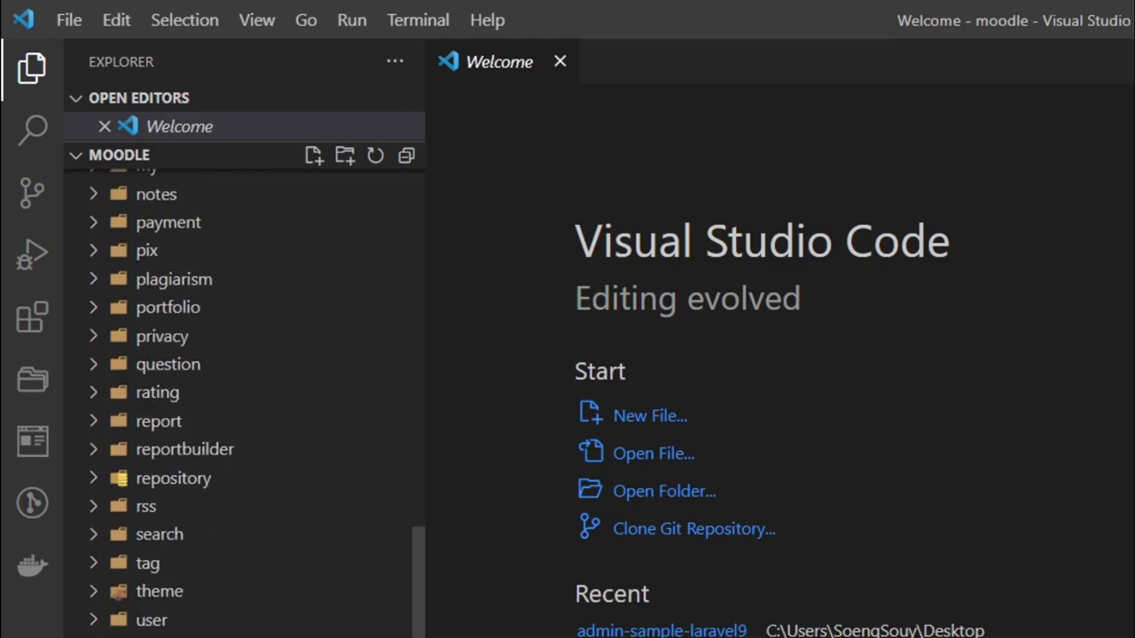
pyautogui.scroll(-5, 245, 404)
pyautogui.scroll(-4, 202, 603)
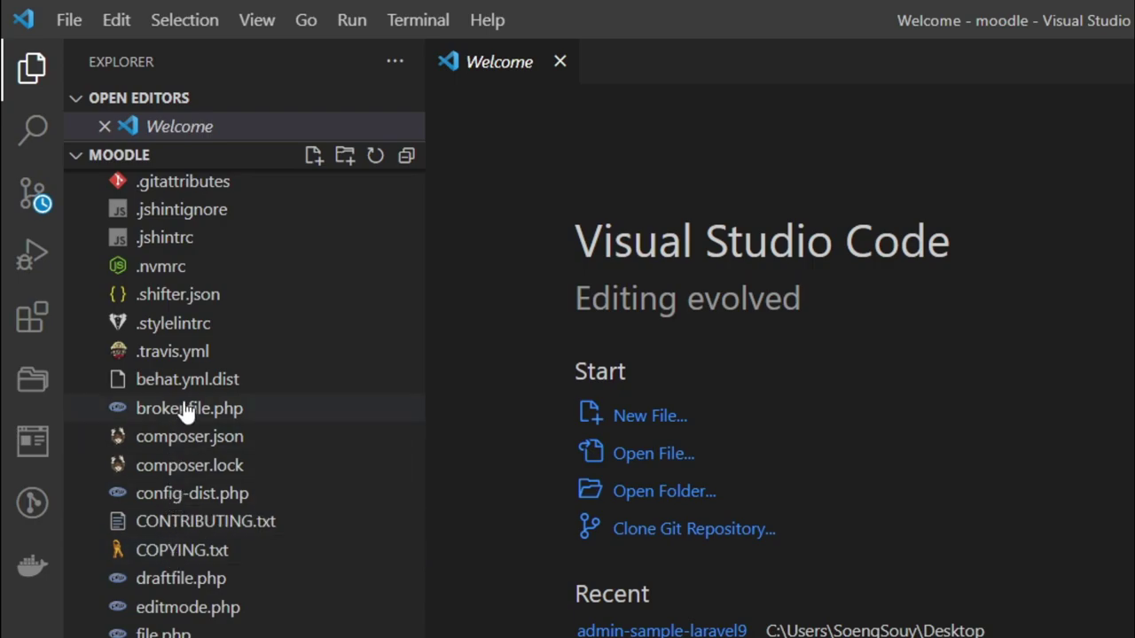
pyautogui.scroll(1, 152, 414)
pyautogui.scroll(-3, 152, 414)
pyautogui.scroll(-1, 192, 404)
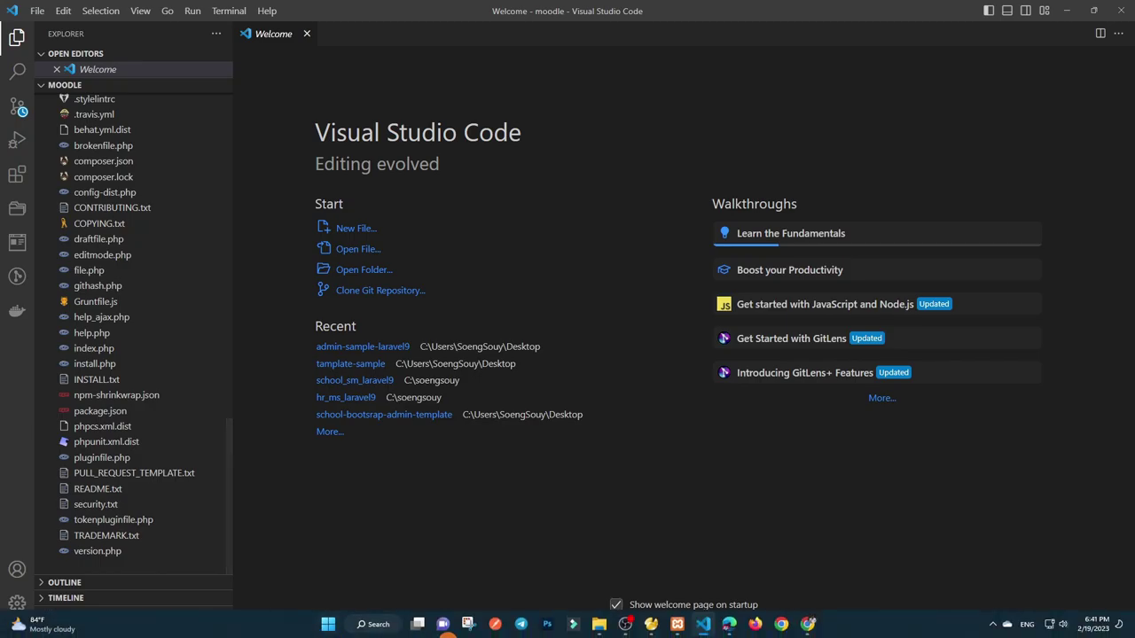
# Review the data directory path and accept the Confirm paths step.
pyautogui.click(808, 624)
pyautogui.scroll(-1, 471, 494)
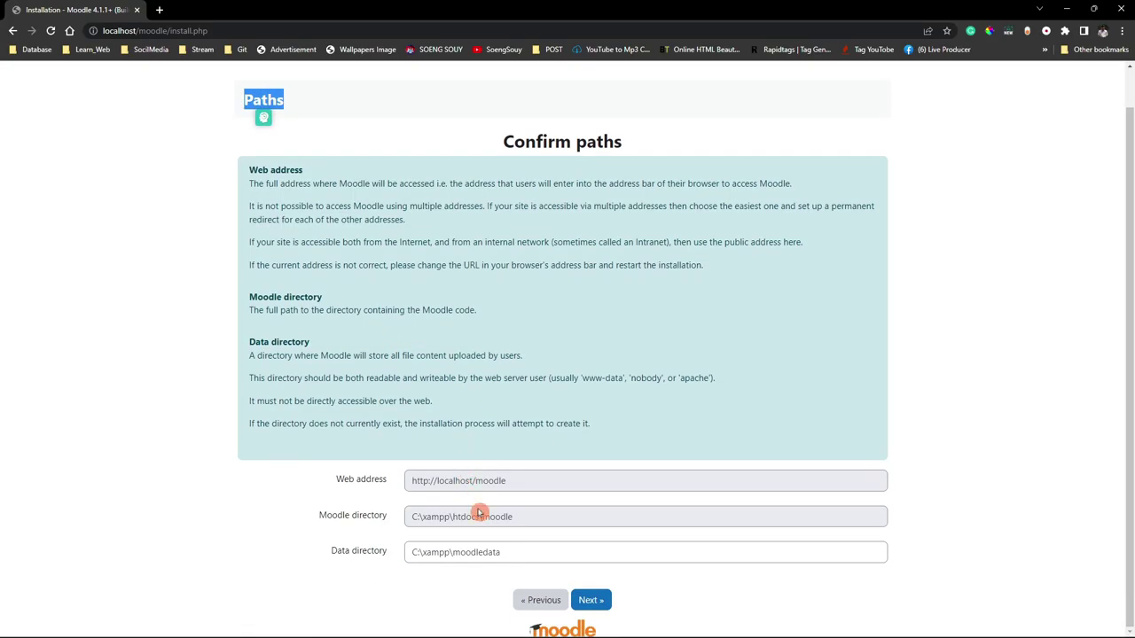
pyautogui.moveTo(525, 554); pyautogui.dragTo(372, 551)
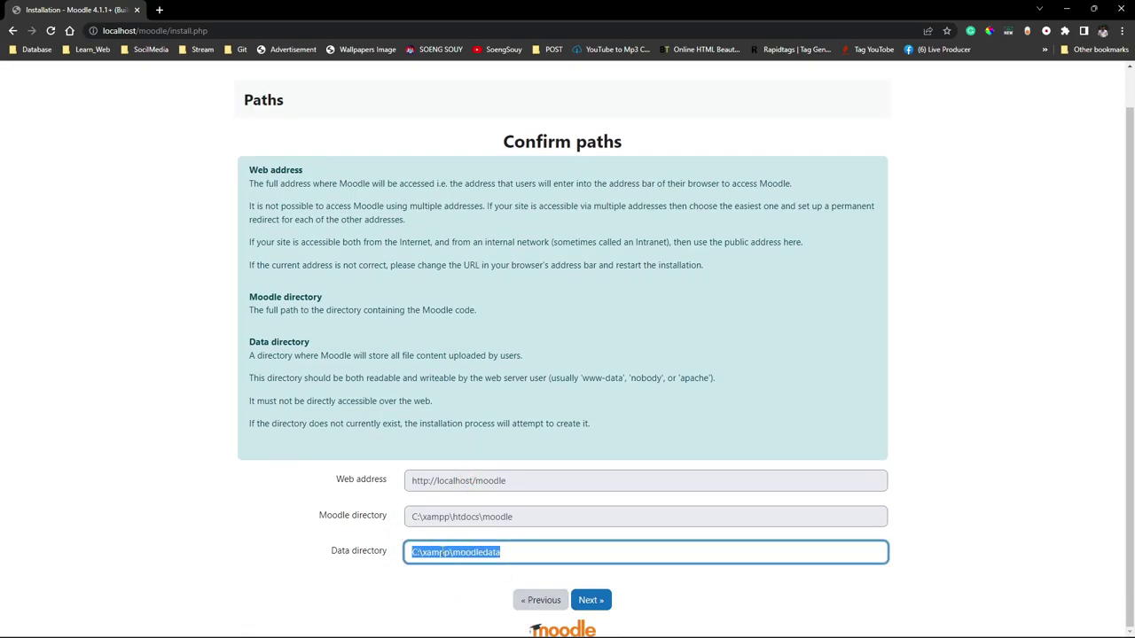
pyautogui.click(580, 601)
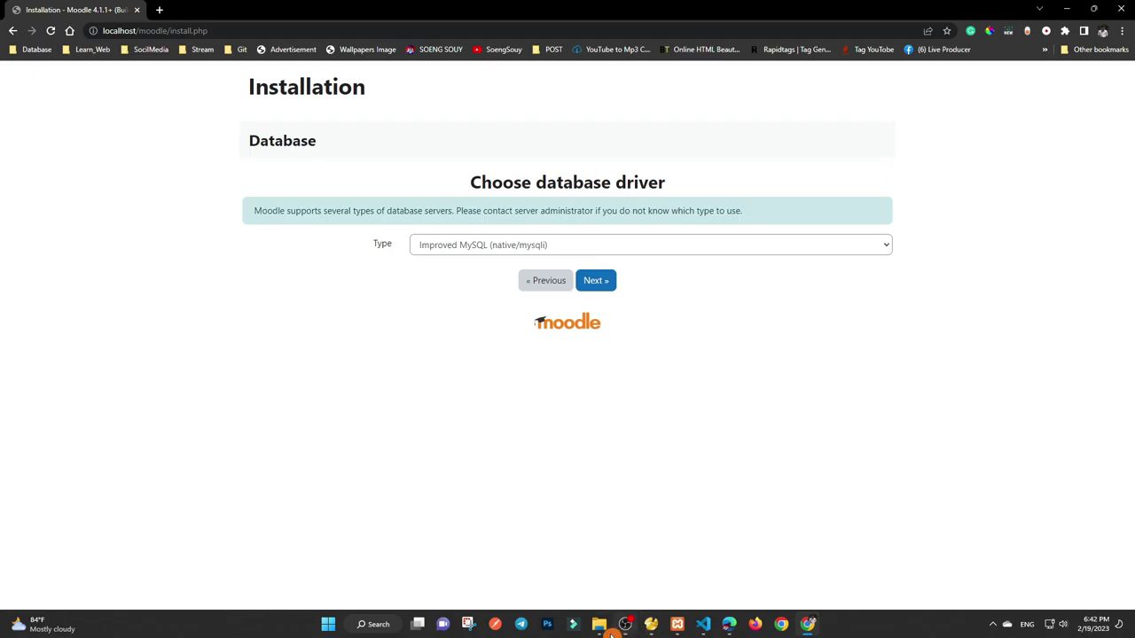
# Verify the new moodledata folder in C:\xampp, then continue with Improved MySQL (native/mysqli).
pyautogui.click(599, 624)
pyautogui.click(162, 297)
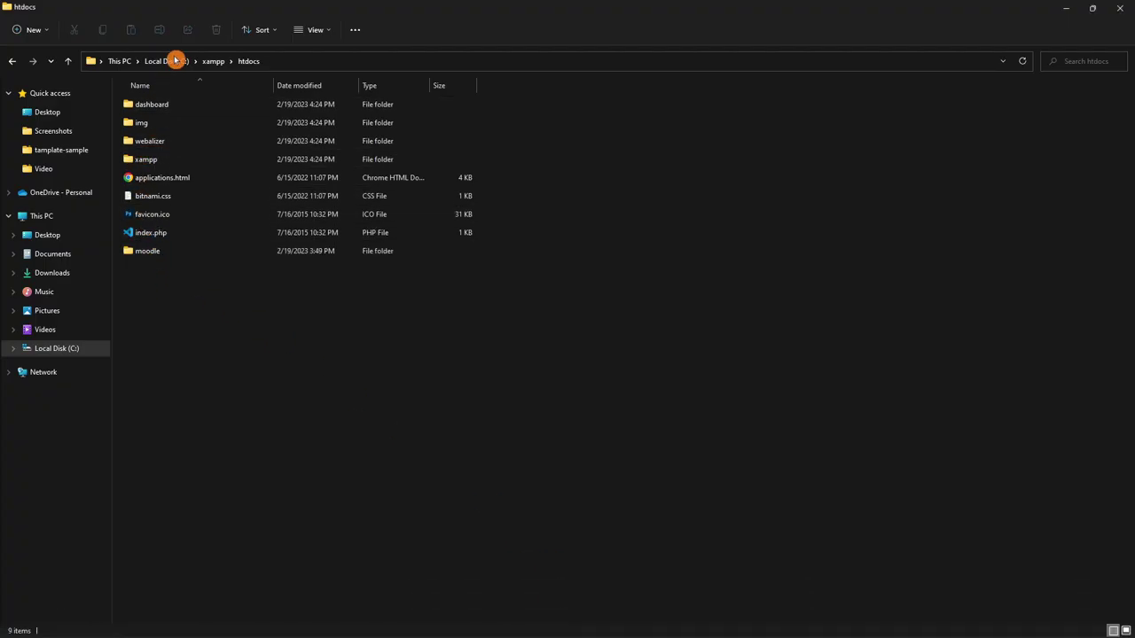
pyautogui.click(211, 64)
pyautogui.click(188, 342)
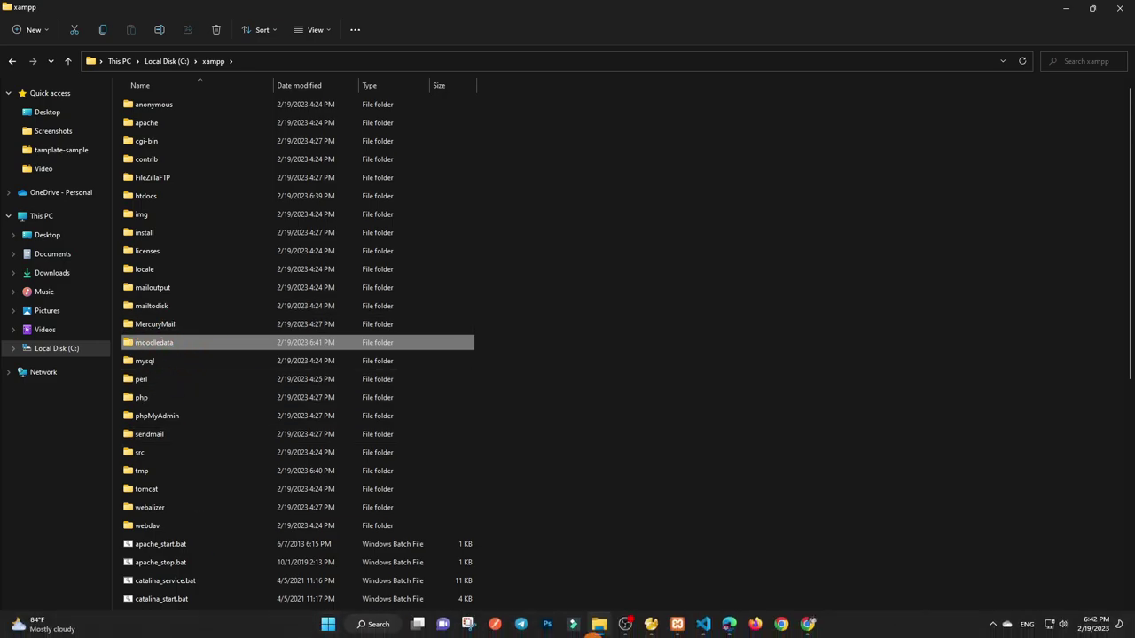
pyautogui.click(808, 624)
pyautogui.click(588, 282)
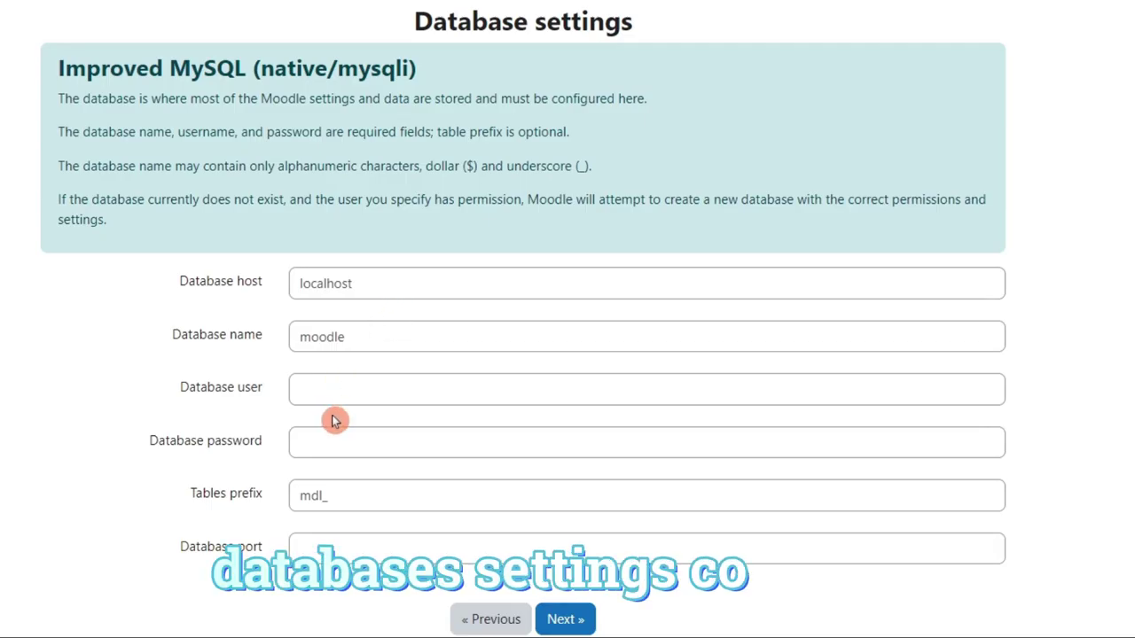
# Set the database user to root and review the database name, host, prefix, password and port fields.
pyautogui.click(463, 432)
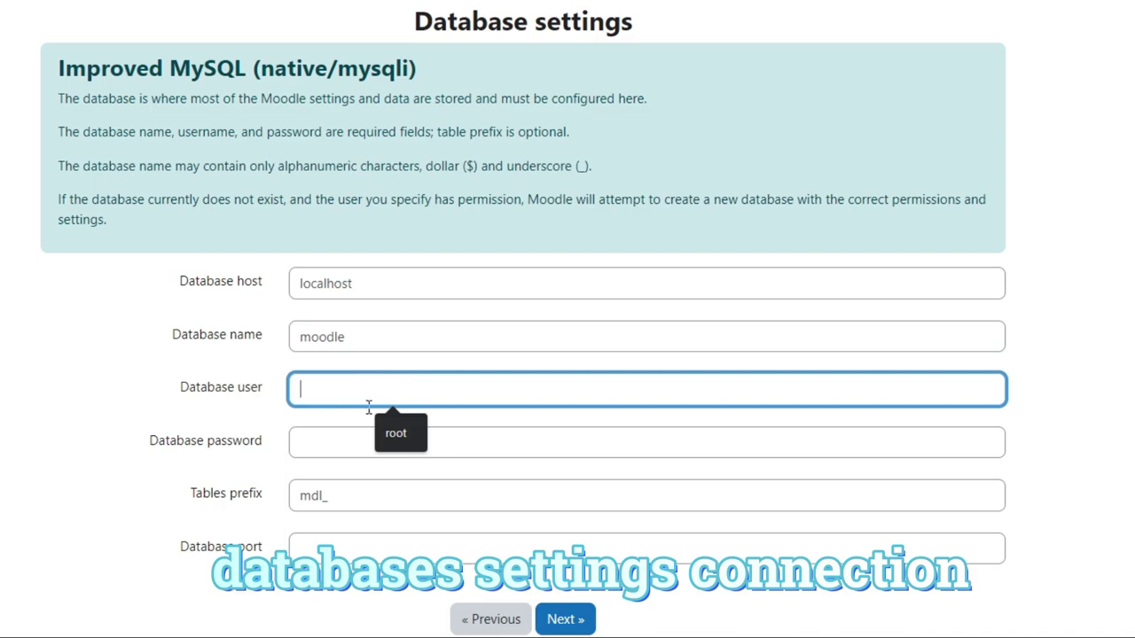
pyautogui.click(399, 442)
pyautogui.moveTo(183, 387); pyautogui.dragTo(267, 387)
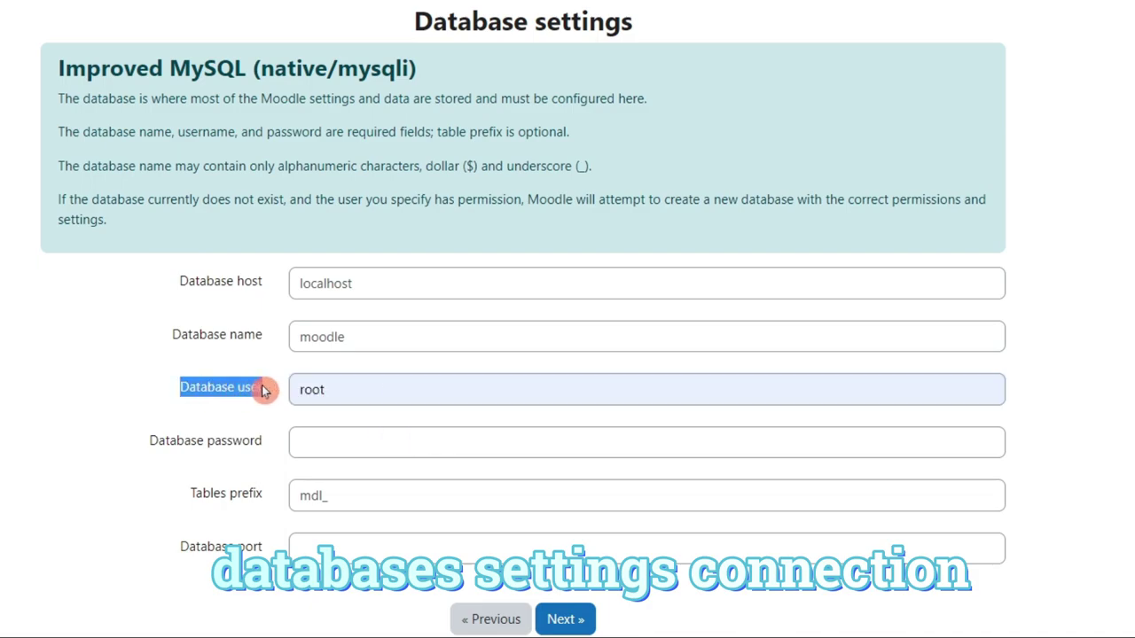
pyautogui.moveTo(170, 335); pyautogui.dragTo(266, 335)
pyautogui.moveTo(178, 280); pyautogui.dragTo(264, 281)
pyautogui.moveTo(191, 507); pyautogui.dragTo(262, 509)
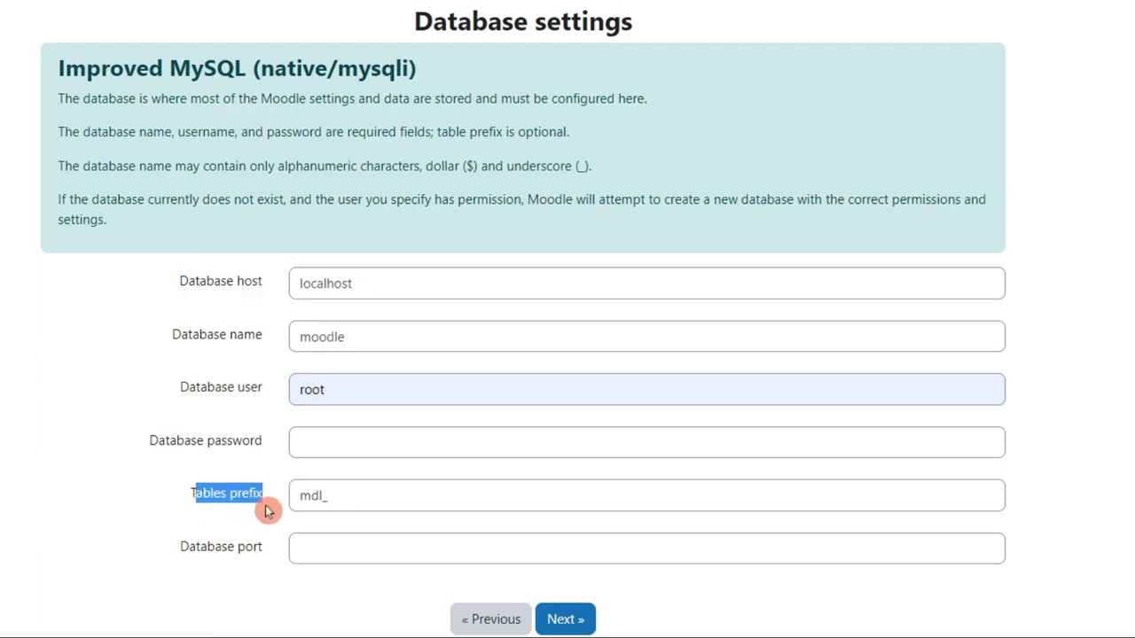
pyautogui.moveTo(152, 446); pyautogui.dragTo(262, 445)
pyautogui.moveTo(184, 564); pyautogui.dragTo(283, 555)
# Enter 3306 as the database port and submit the database settings.
pyautogui.click(362, 552)
pyautogui.write('3306')
pyautogui.click(585, 628)
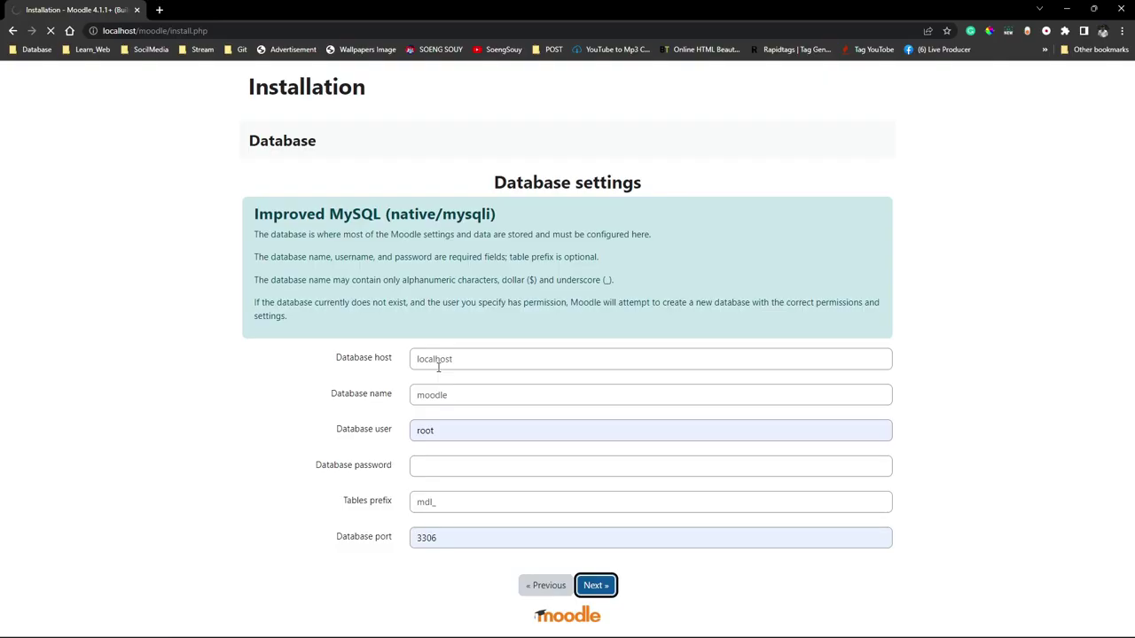
pyautogui.click(439, 371)
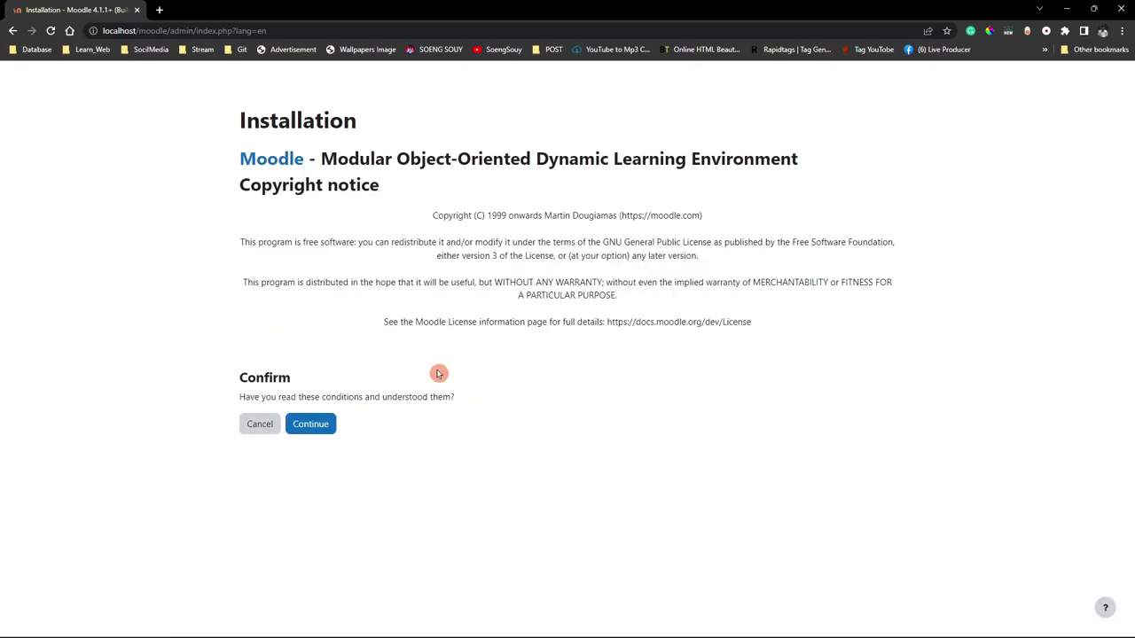
# Review the copyright line, GPL licence, no-warranty paragraph and Moodle License details, then the Confirm question.
pyautogui.click(248, 143)
pyautogui.moveTo(252, 127); pyautogui.dragTo(905, 155)
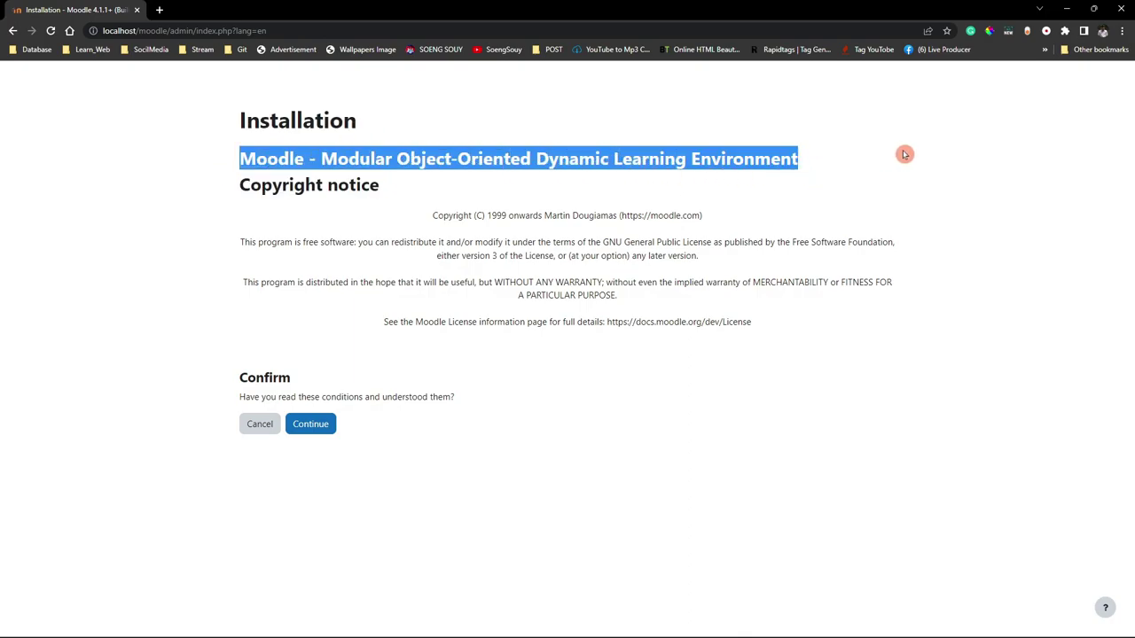
pyautogui.click(793, 192)
pyautogui.moveTo(209, 186); pyautogui.dragTo(376, 187)
pyautogui.moveTo(423, 218); pyautogui.dragTo(725, 222)
pyautogui.moveTo(241, 242); pyautogui.dragTo(737, 262)
pyautogui.moveTo(245, 282); pyautogui.dragTo(603, 315)
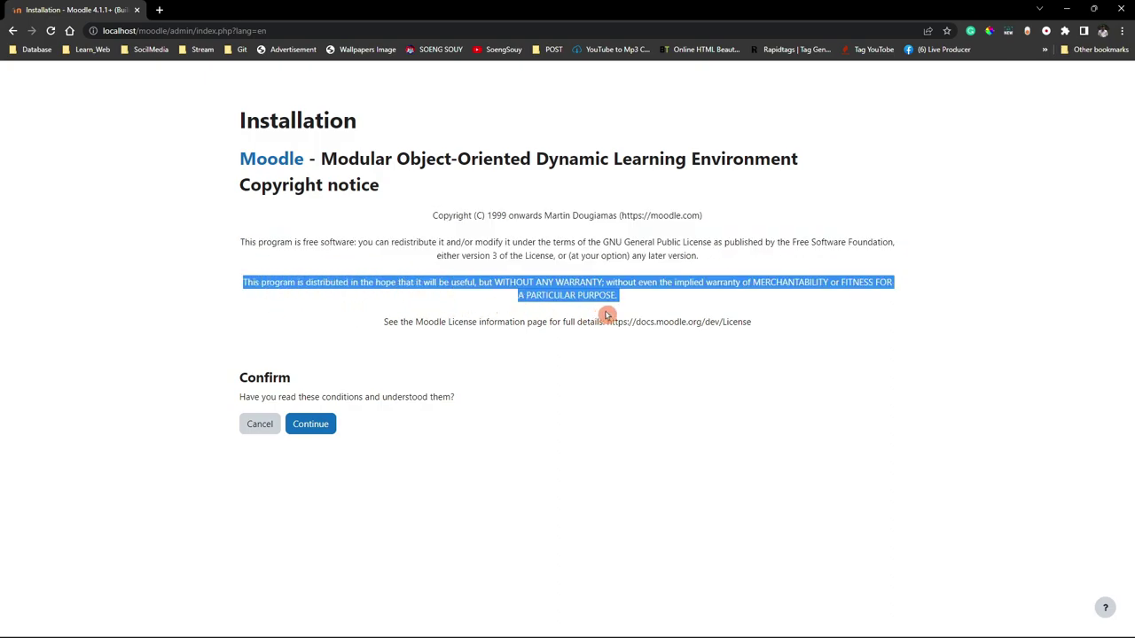
pyautogui.moveTo(379, 332); pyautogui.dragTo(787, 321)
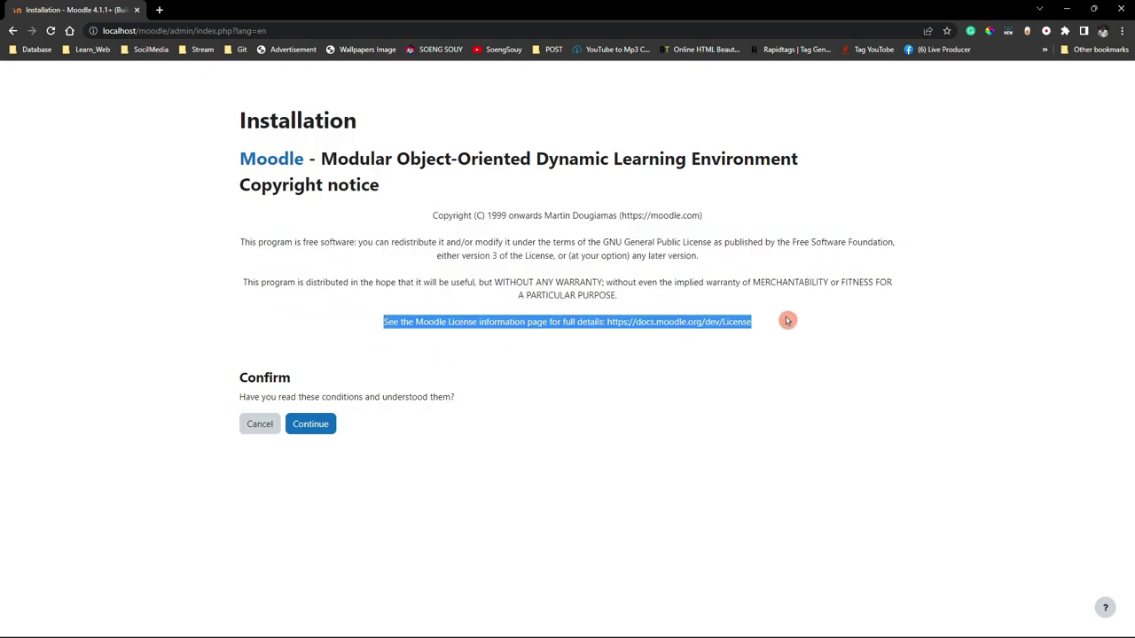
pyautogui.click(231, 390)
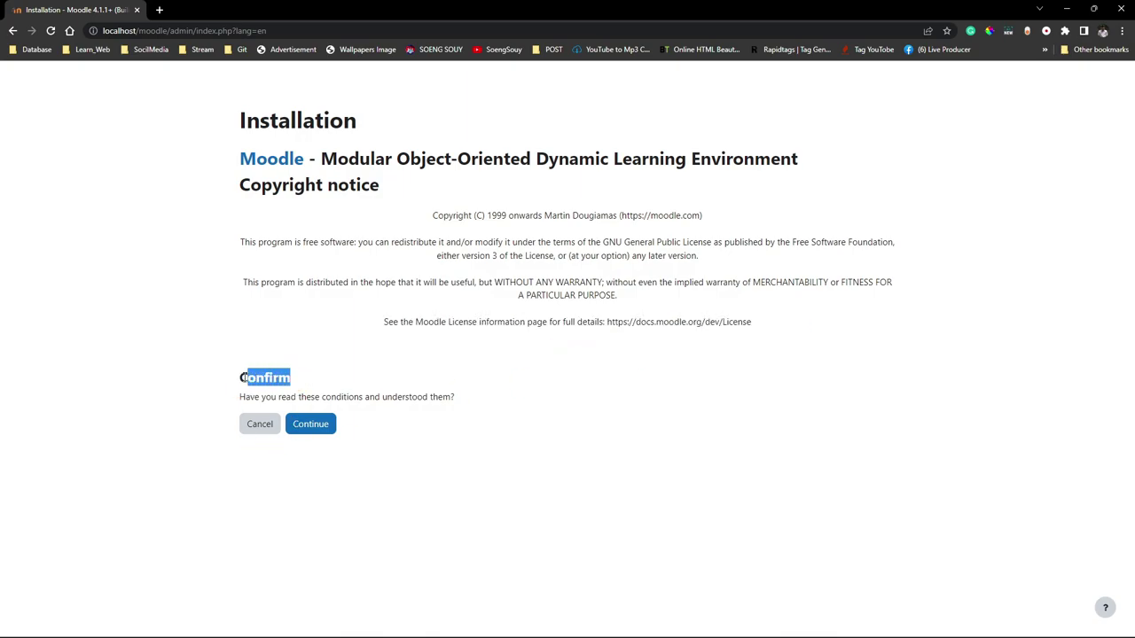
pyautogui.click(197, 420)
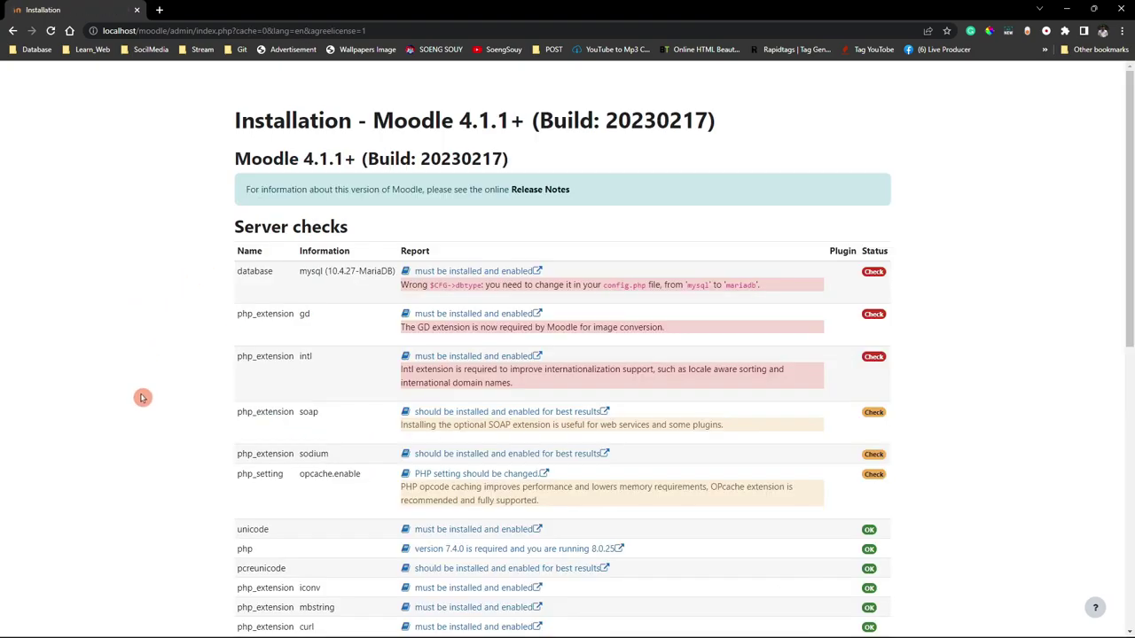
# Review the Moodle 4.1.1+ server checks and the failing database check's wrong dbtype message.
pyautogui.scroll(-2, 451, 332)
pyautogui.scroll(-5, 444, 372)
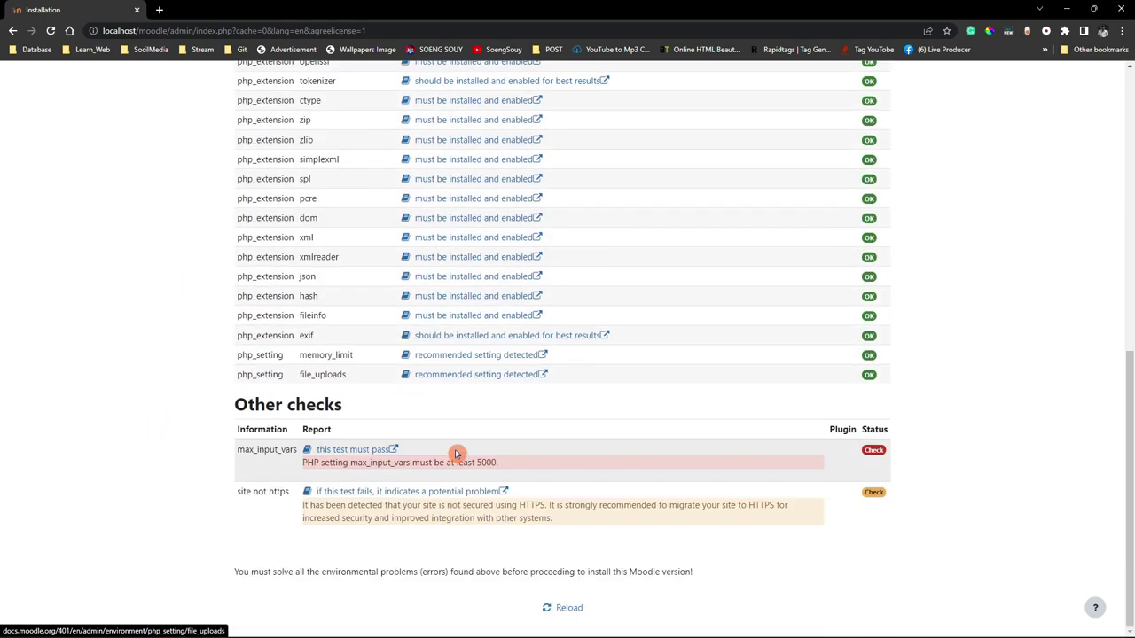
pyautogui.scroll(7, 470, 492)
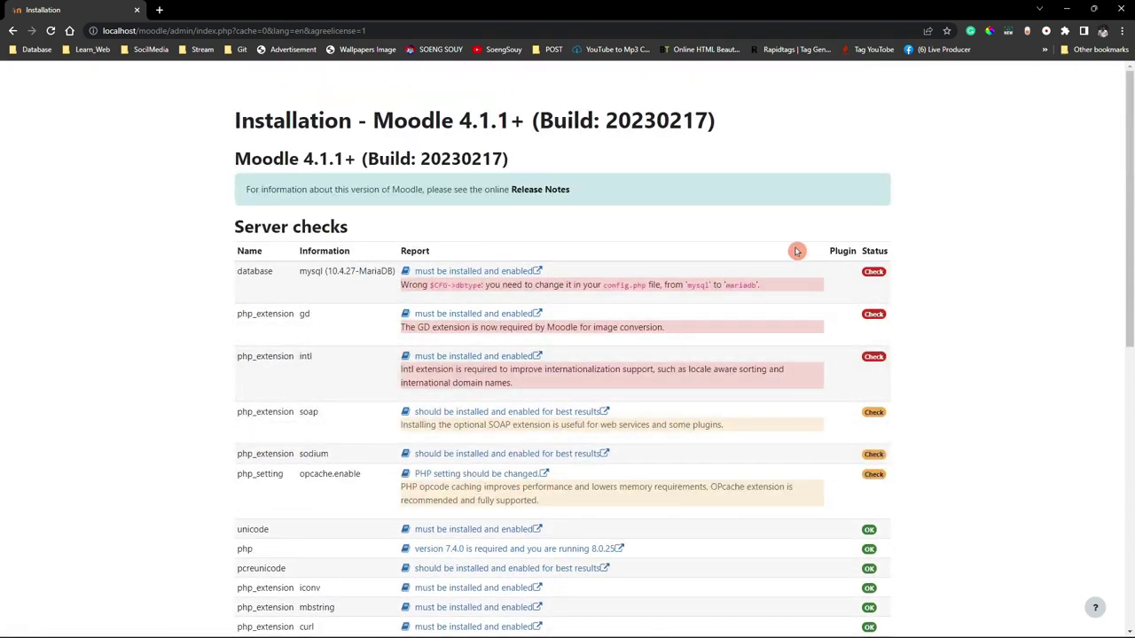
pyautogui.moveTo(233, 122); pyautogui.dragTo(630, 144)
pyautogui.moveTo(221, 163); pyautogui.dragTo(578, 157)
pyautogui.moveTo(254, 204); pyautogui.dragTo(545, 205)
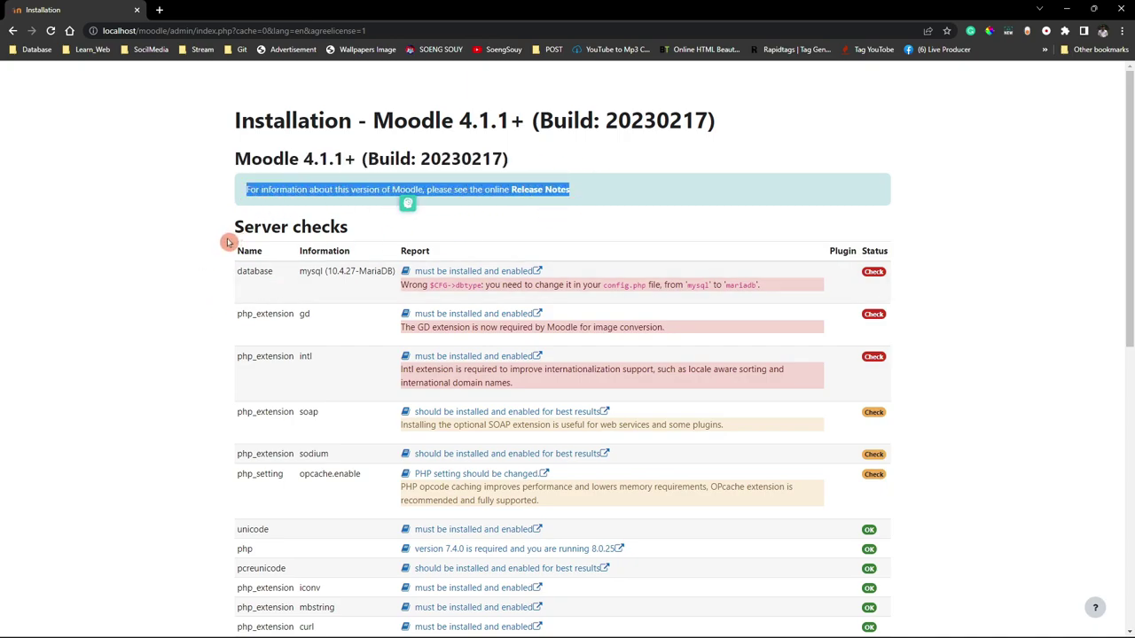
pyautogui.moveTo(229, 237); pyautogui.dragTo(375, 236)
pyautogui.moveTo(238, 270); pyautogui.dragTo(762, 293)
pyautogui.click(710, 299)
# Copy the suggested database type 'mariadb' and switch to Visual Studio Code.
pyautogui.moveTo(395, 288); pyautogui.dragTo(754, 288)
pyautogui.click(662, 304)
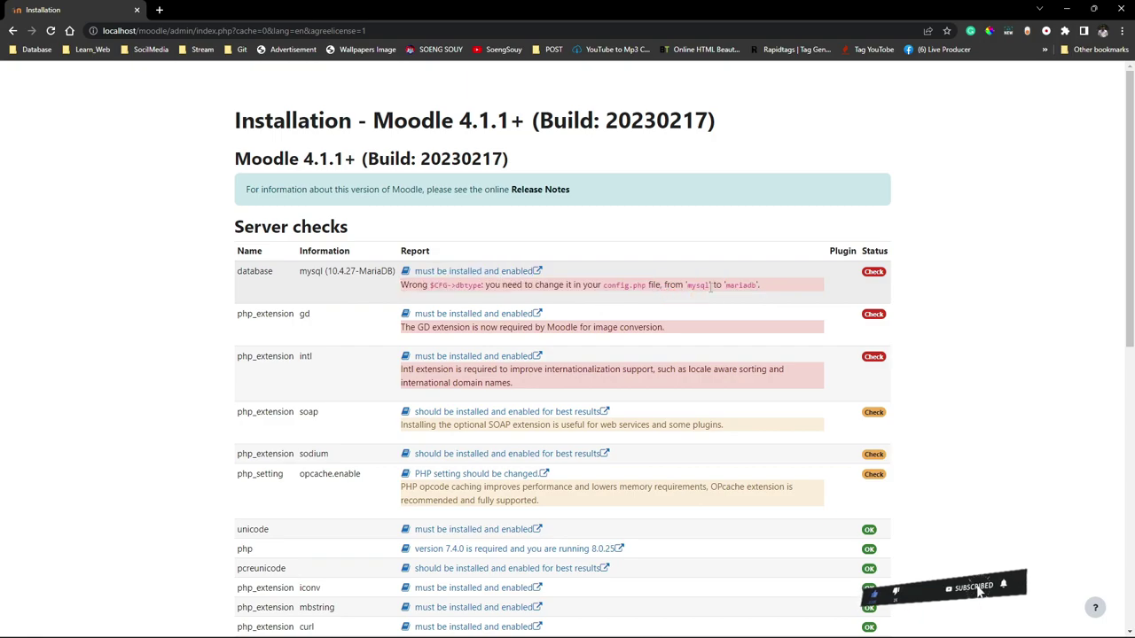
pyautogui.rightClick(740, 297)
pyautogui.click(745, 294)
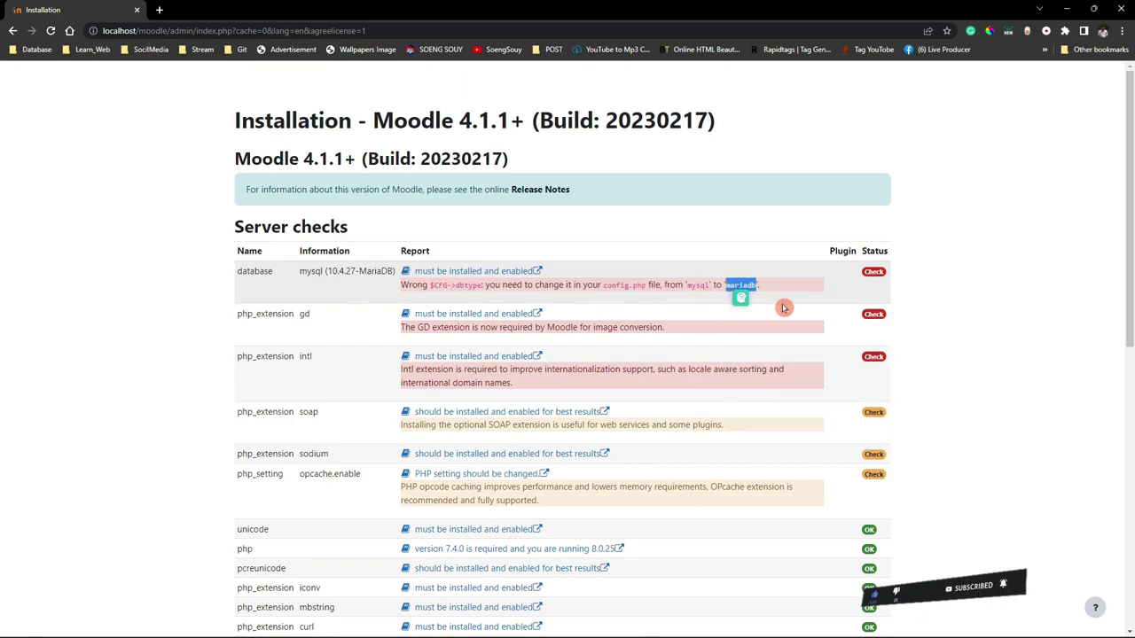
pyautogui.click(705, 626)
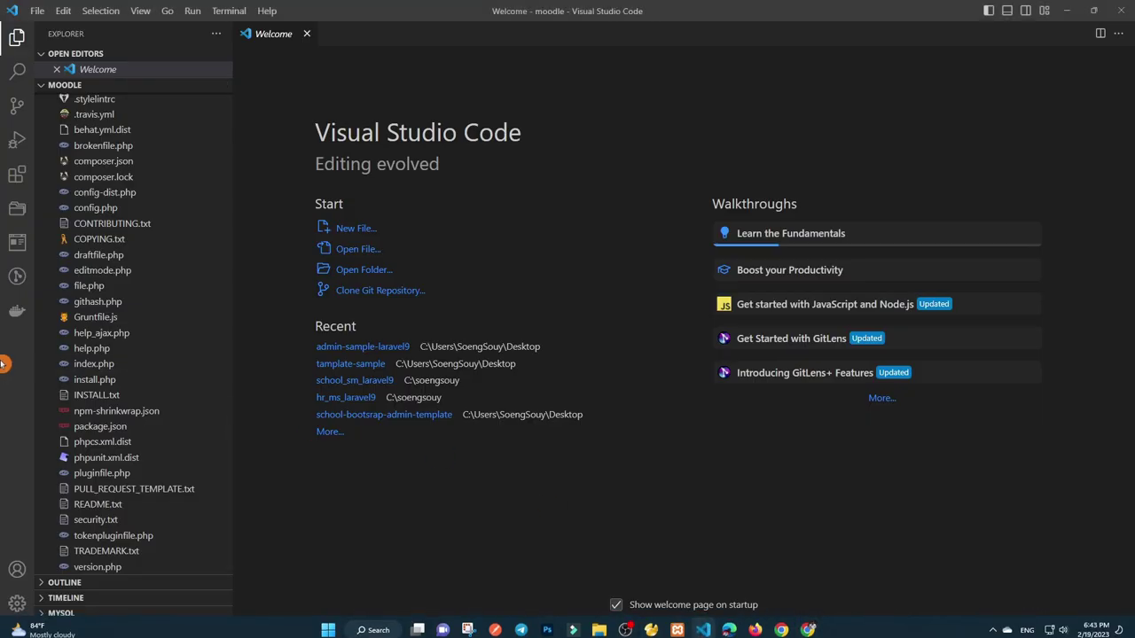
# In config.php, replace the dbtype value 'mysqli' with the pasted 'mariadb'.
pyautogui.click(107, 207)
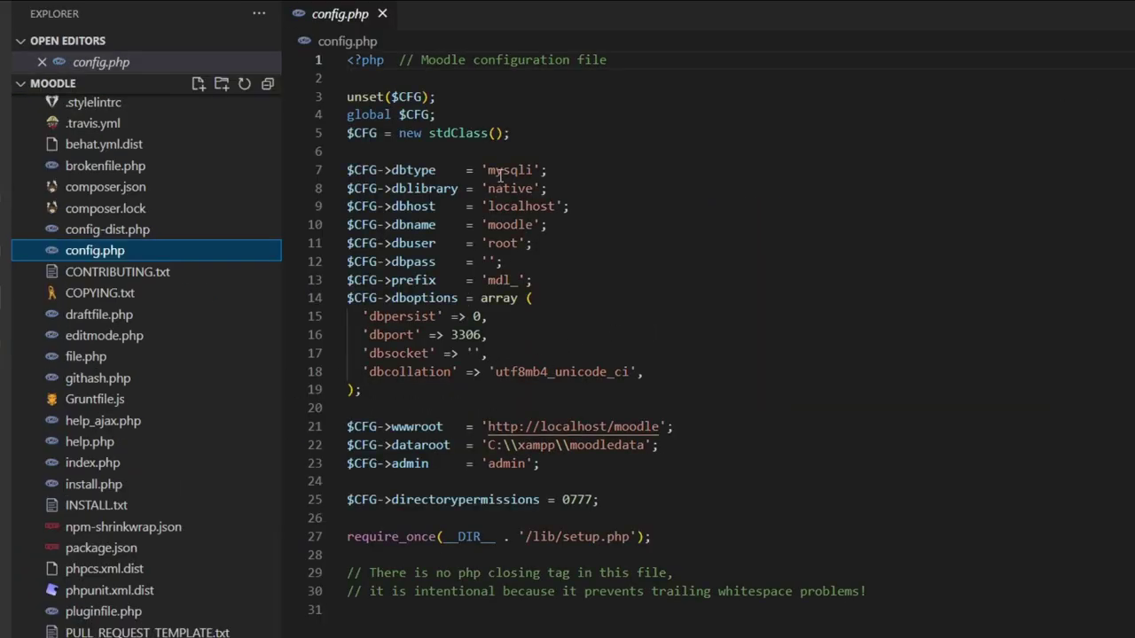
pyautogui.rightClick(517, 172)
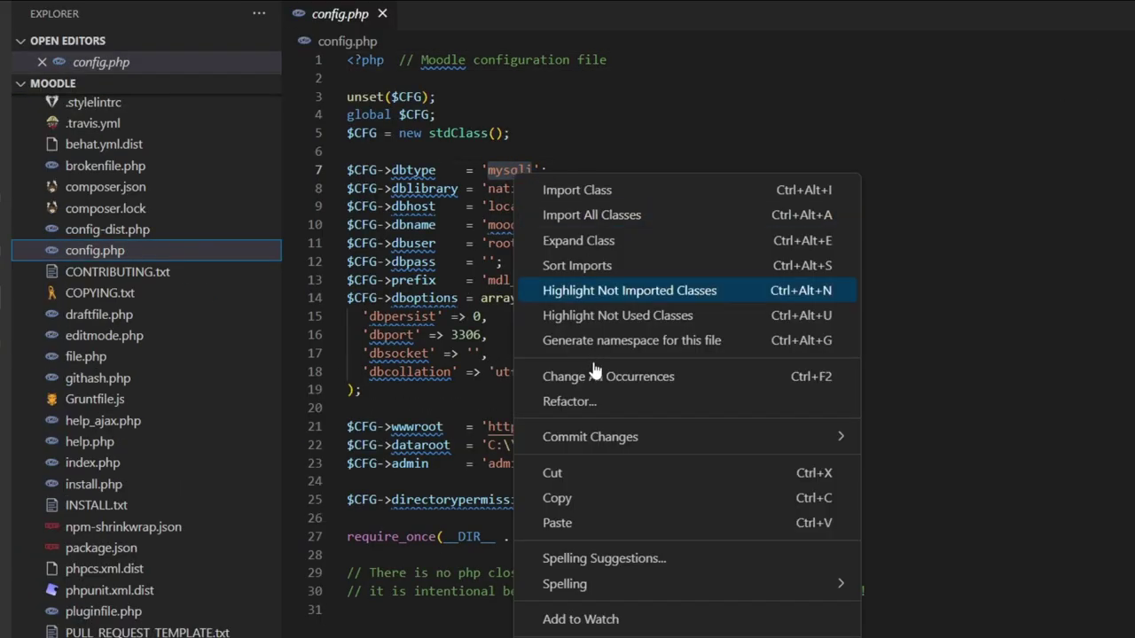
pyautogui.click(587, 520)
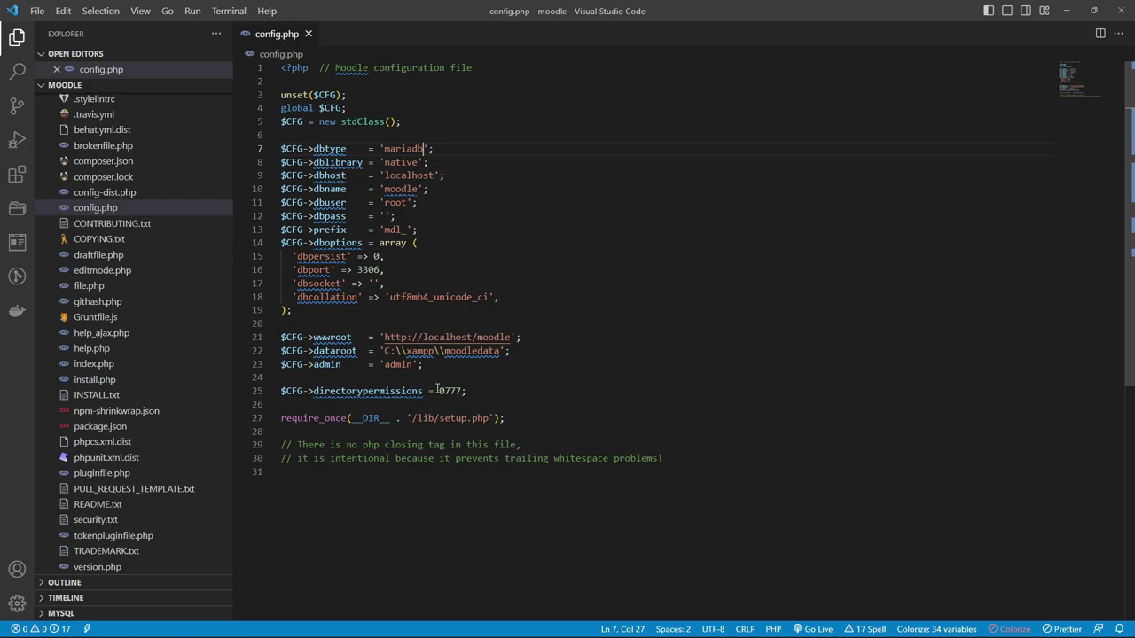
# Reload the Moodle server checks so the database passes as mariadb.
pyautogui.moveTo(743, 632)
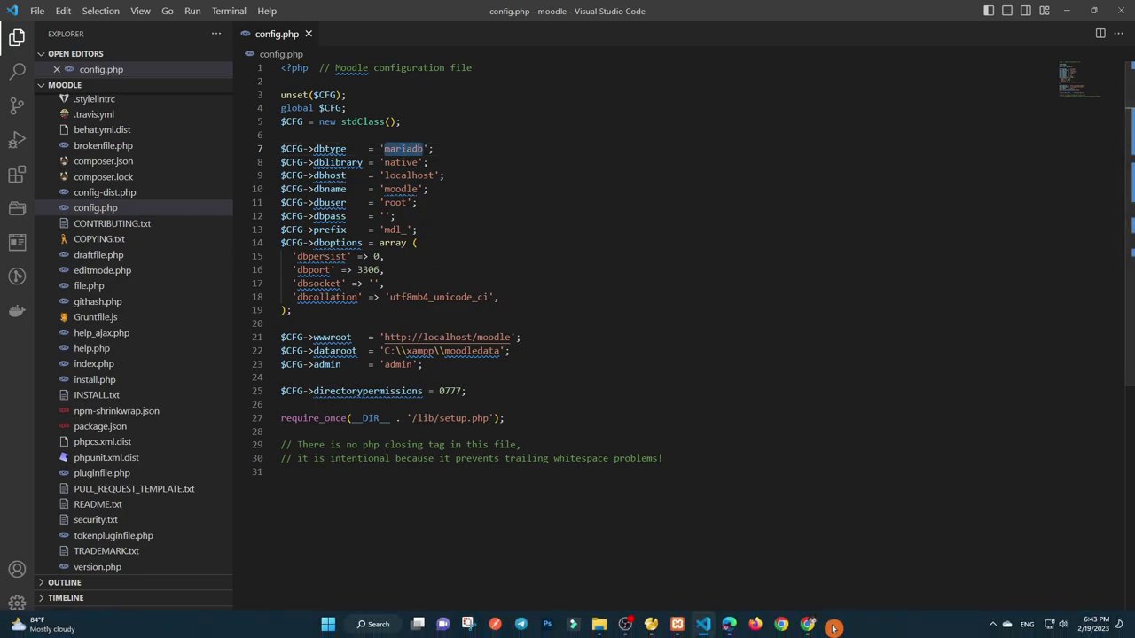
pyautogui.click(809, 627)
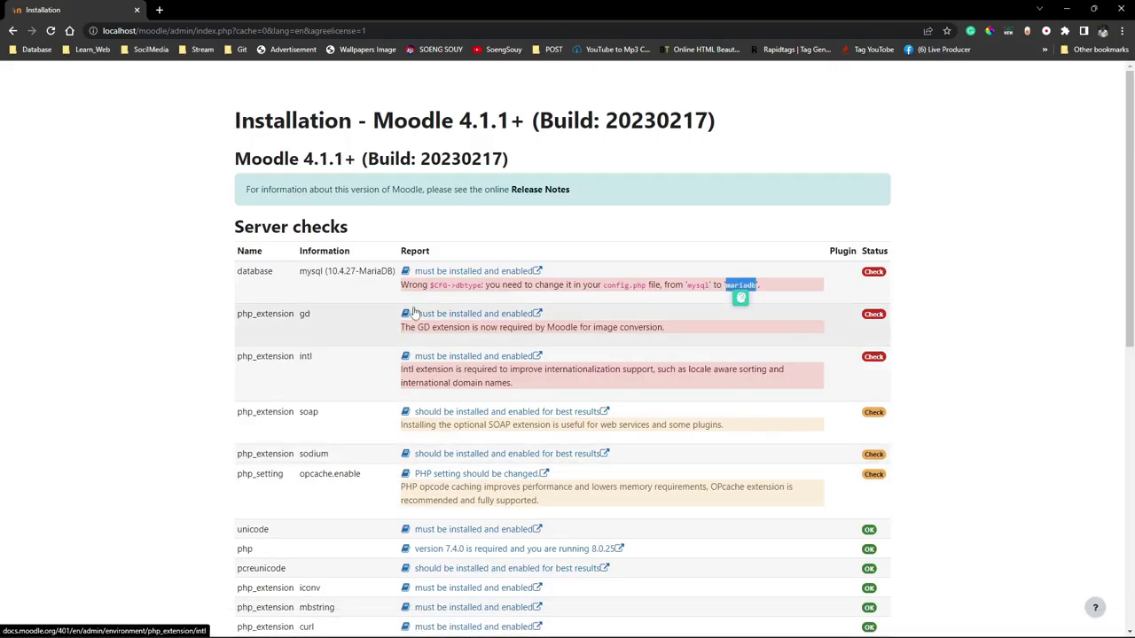
pyautogui.scroll(-1, 468, 299)
pyautogui.scroll(-6, 467, 299)
pyautogui.click(559, 609)
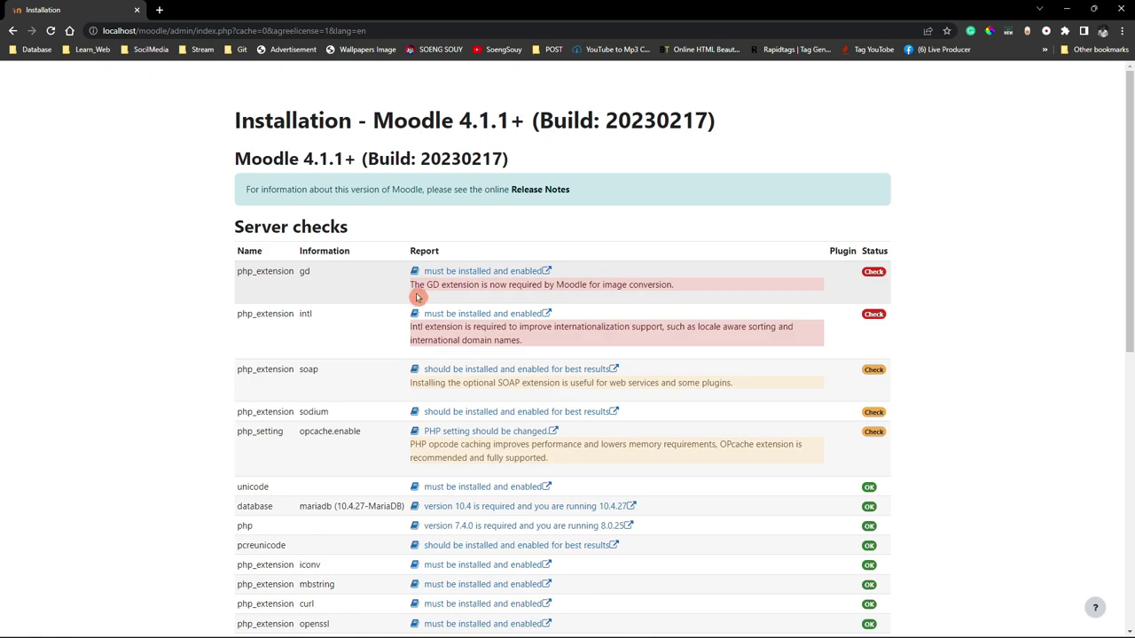
# Review the failing gd and intl extension requirements and copy the word 'extension'.
pyautogui.moveTo(477, 285); pyautogui.dragTo(689, 294)
pyautogui.tripleClick(520, 331)
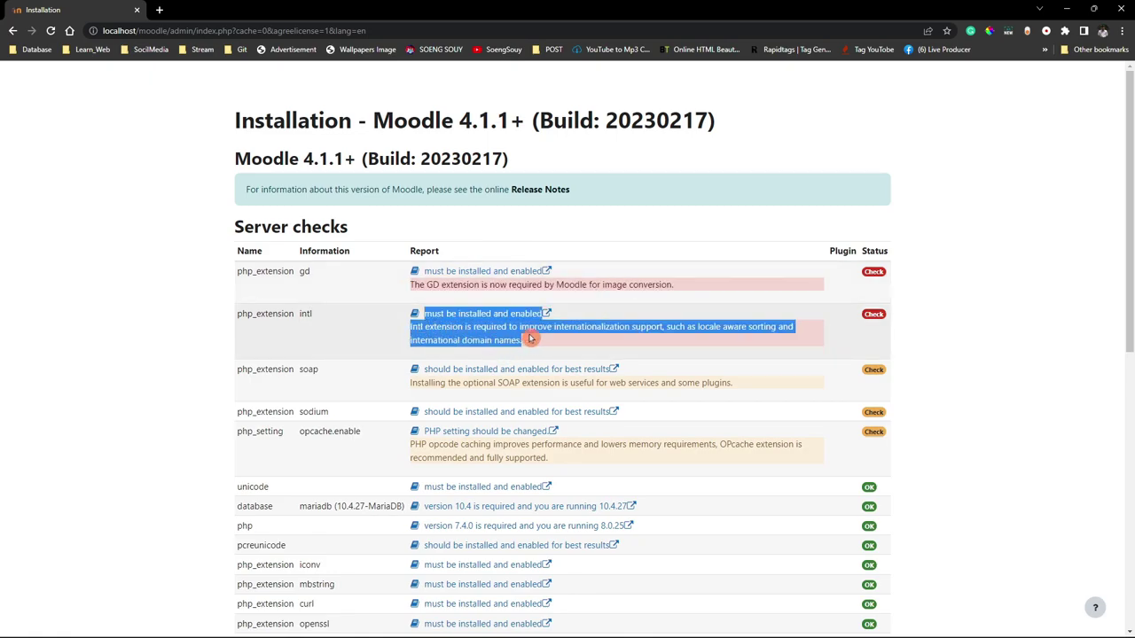
pyautogui.scroll(-7, 551, 375)
pyautogui.moveTo(300, 451); pyautogui.dragTo(542, 471)
pyautogui.click(532, 461)
pyautogui.scroll(10, 527, 449)
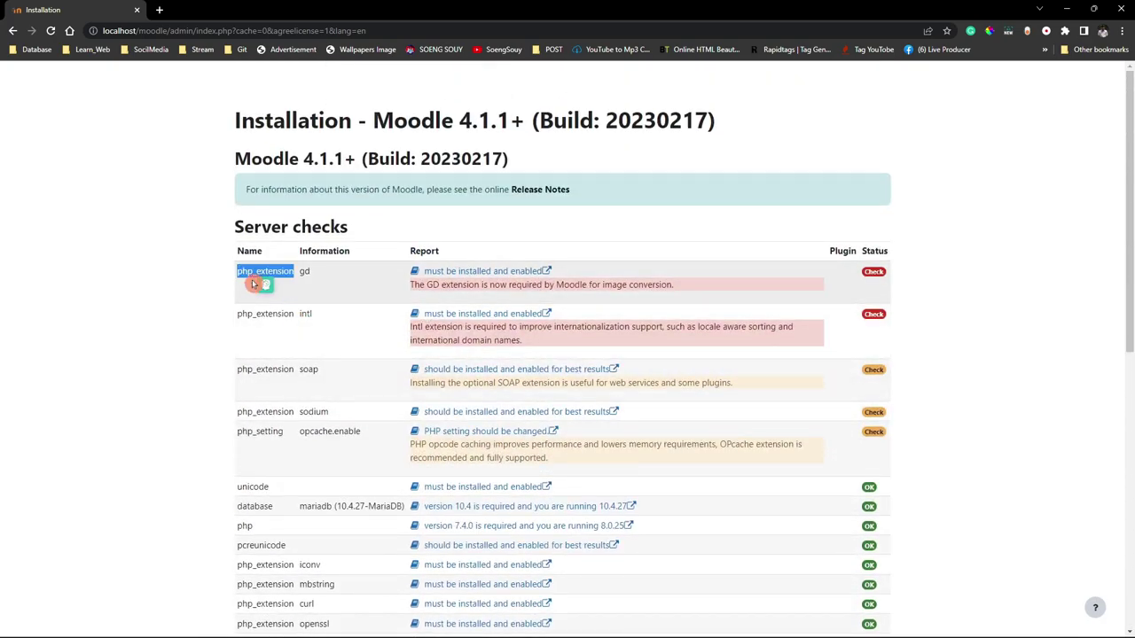
pyautogui.rightClick(284, 273)
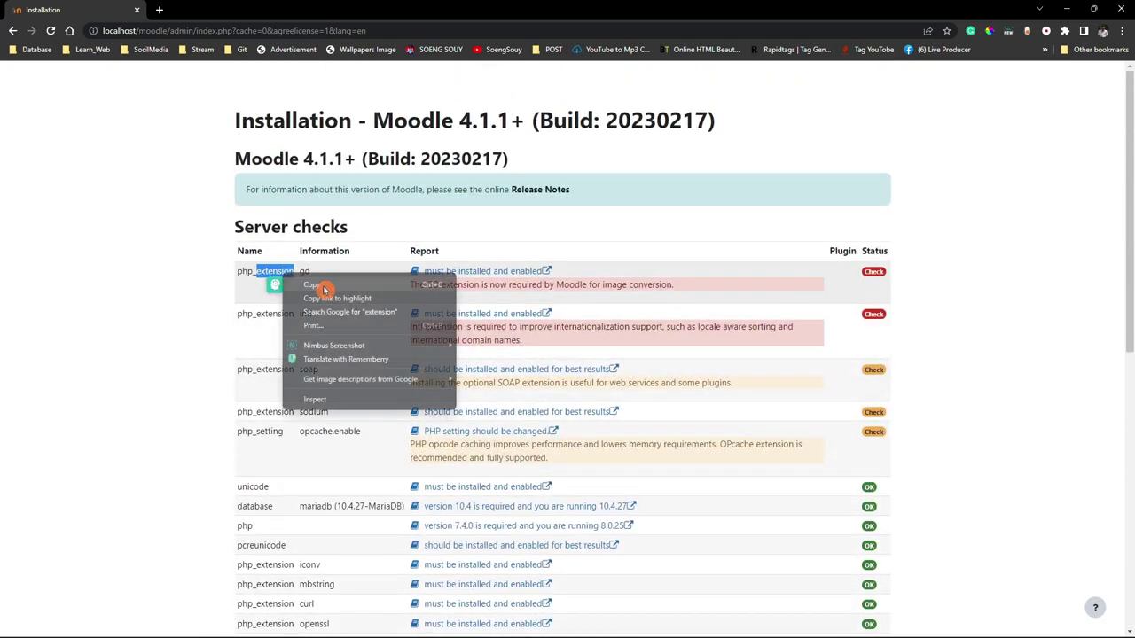
pyautogui.click(306, 284)
pyautogui.click(677, 624)
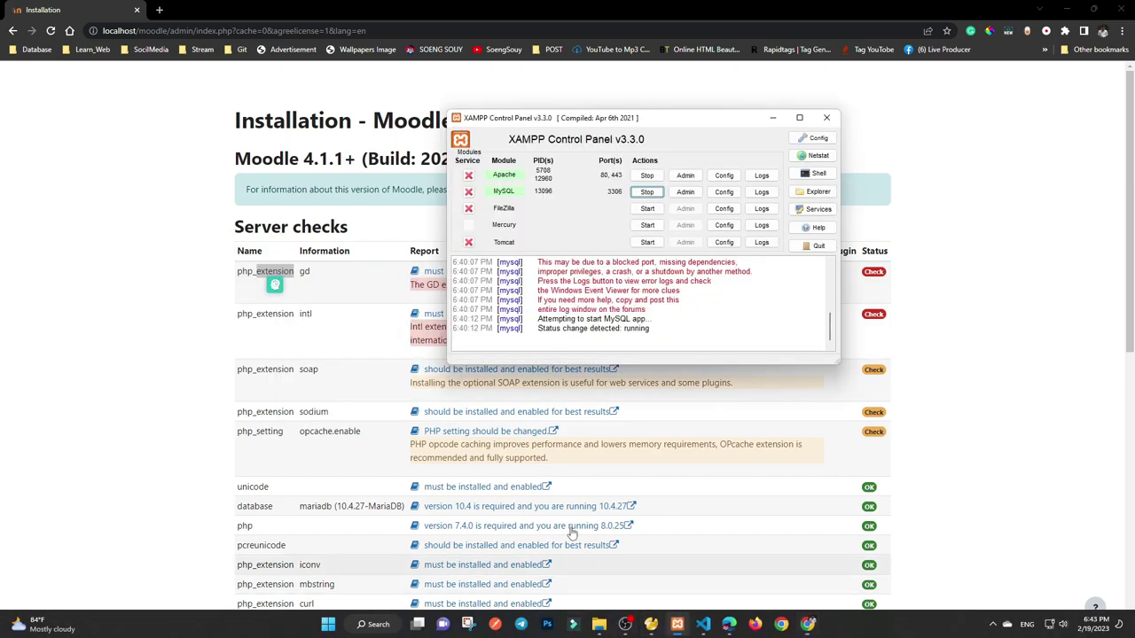
# Open Apache's php.ini and search through its 'extension' matches down to the extension lines.
pyautogui.click(723, 176)
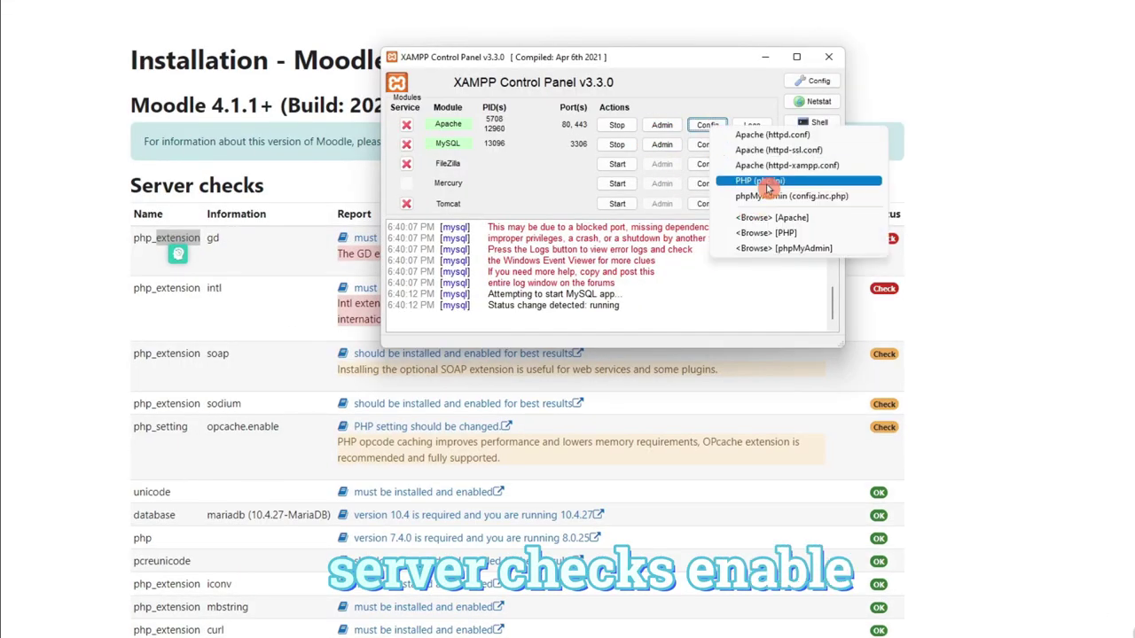
pyautogui.click(733, 181)
pyautogui.moveTo(342, 175); pyautogui.dragTo(509, 59)
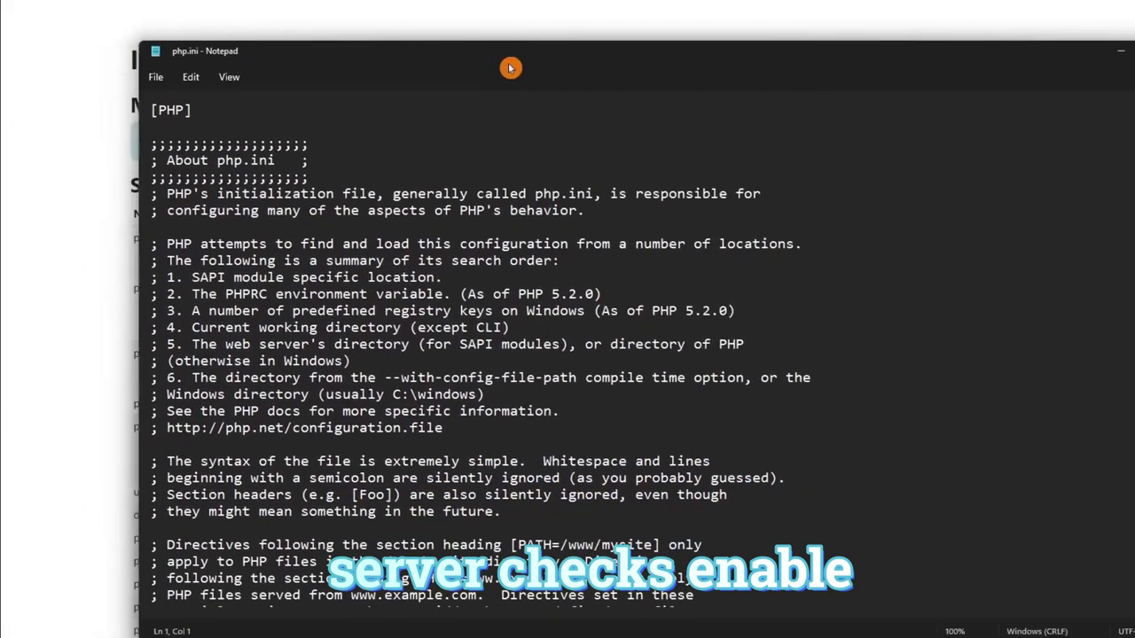
pyautogui.hotkey('ctrl', 'f')
pyautogui.write('extension')
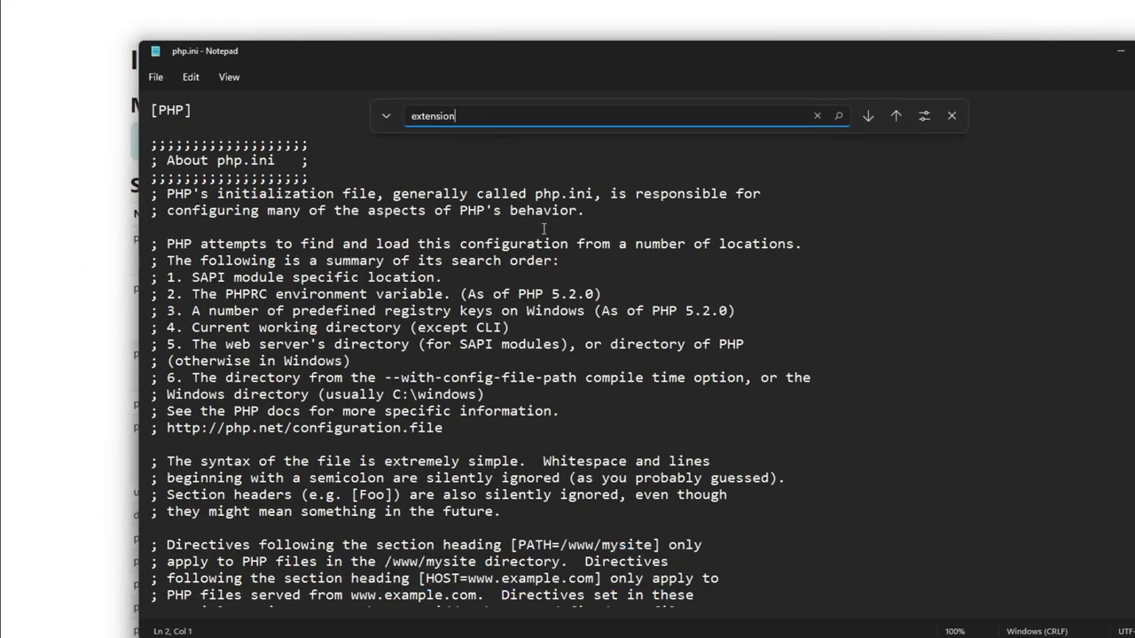
pyautogui.click(870, 120)
pyautogui.click(870, 120)
pyautogui.click(869, 119)
pyautogui.click(870, 120)
pyautogui.click(870, 119)
pyautogui.click(871, 119)
pyautogui.click(871, 119)
pyautogui.click(871, 119)
pyautogui.click(871, 119)
pyautogui.click(871, 119)
pyautogui.click(871, 119)
pyautogui.click(875, 122)
pyautogui.click(874, 122)
pyautogui.click(874, 121)
pyautogui.click(876, 123)
pyautogui.click(876, 123)
pyautogui.click(876, 122)
pyautogui.click(876, 122)
pyautogui.click(876, 123)
pyautogui.click(877, 122)
pyautogui.click(876, 123)
pyautogui.click(876, 122)
pyautogui.click(877, 124)
pyautogui.click(877, 124)
pyautogui.click(878, 124)
pyautogui.click(879, 126)
pyautogui.click(878, 125)
pyautogui.click(878, 123)
pyautogui.click(878, 122)
# Uncomment extension=gd in php.ini and save the file.
pyautogui.moveTo(351, 50); pyautogui.dragTo(634, 155)
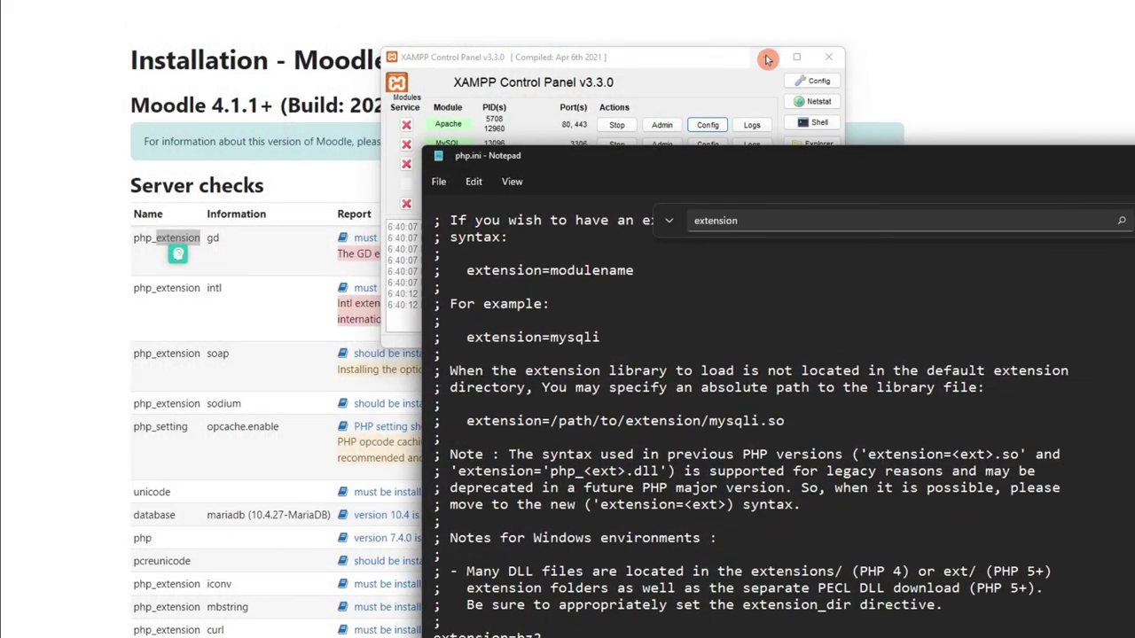
pyautogui.click(763, 58)
pyautogui.click(782, 101)
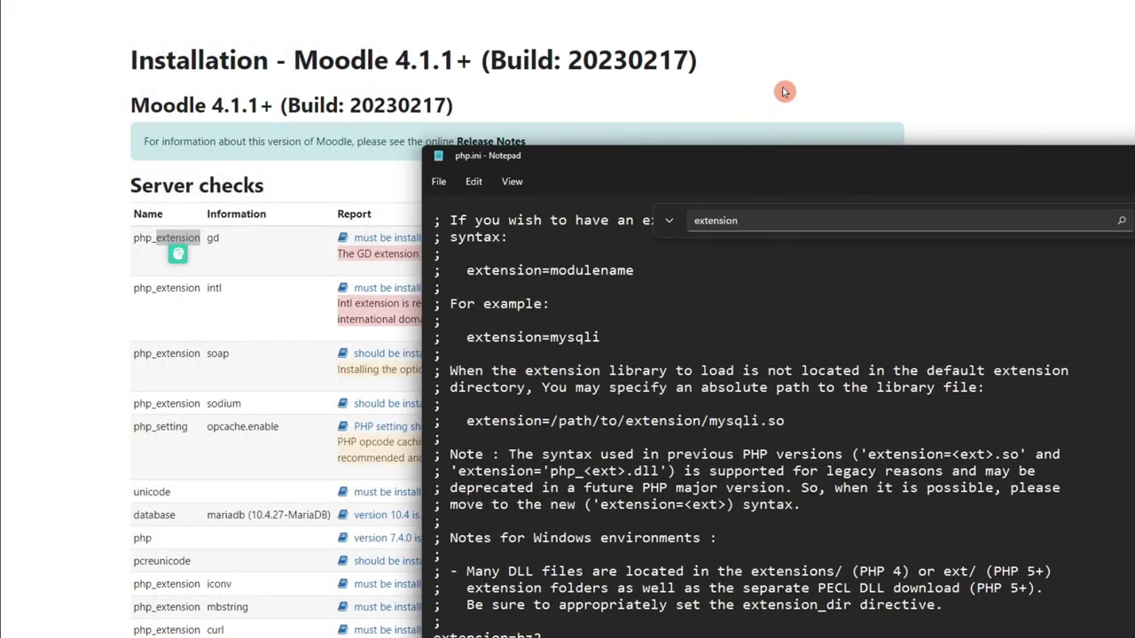
pyautogui.moveTo(746, 162); pyautogui.dragTo(704, 80)
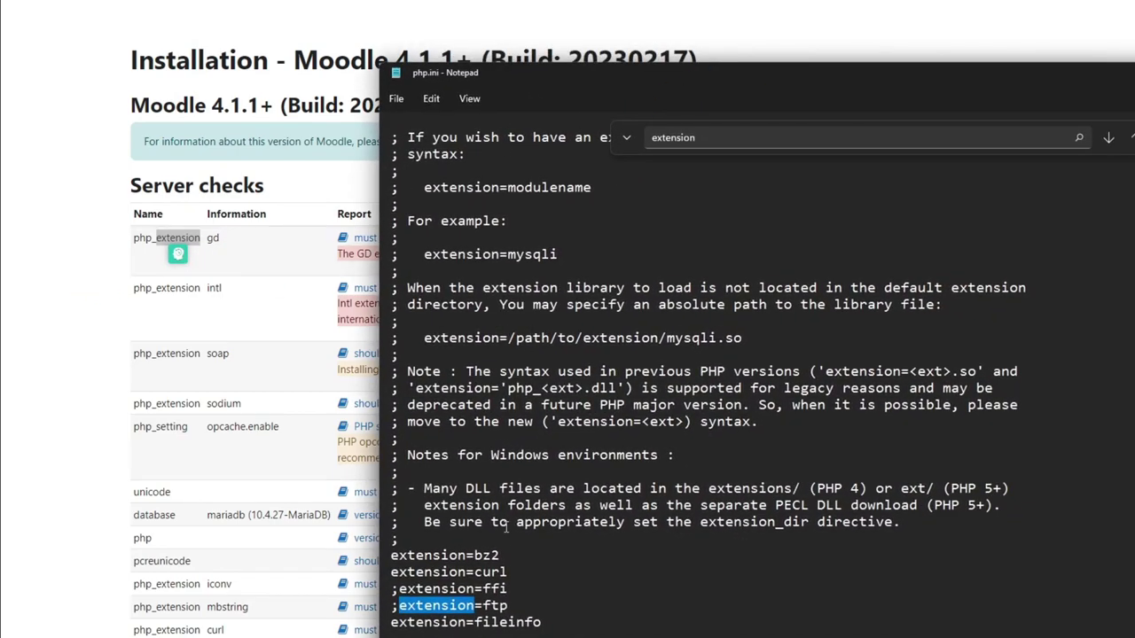
pyautogui.scroll(-4, 506, 523)
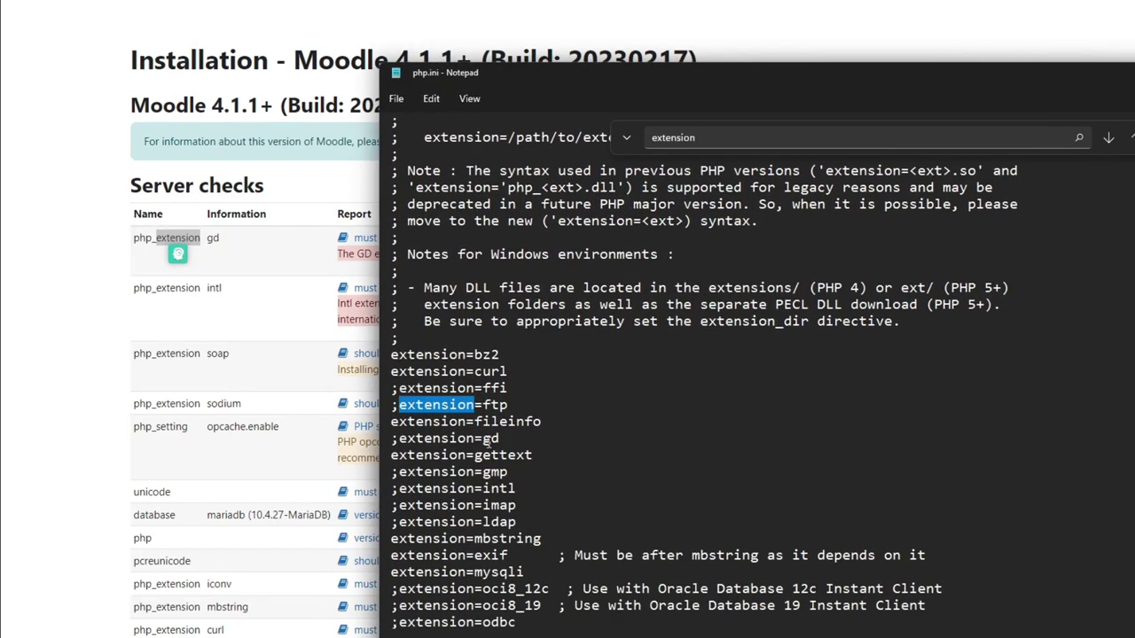
pyautogui.moveTo(486, 442); pyautogui.dragTo(502, 440)
pyautogui.doubleClick(213, 240)
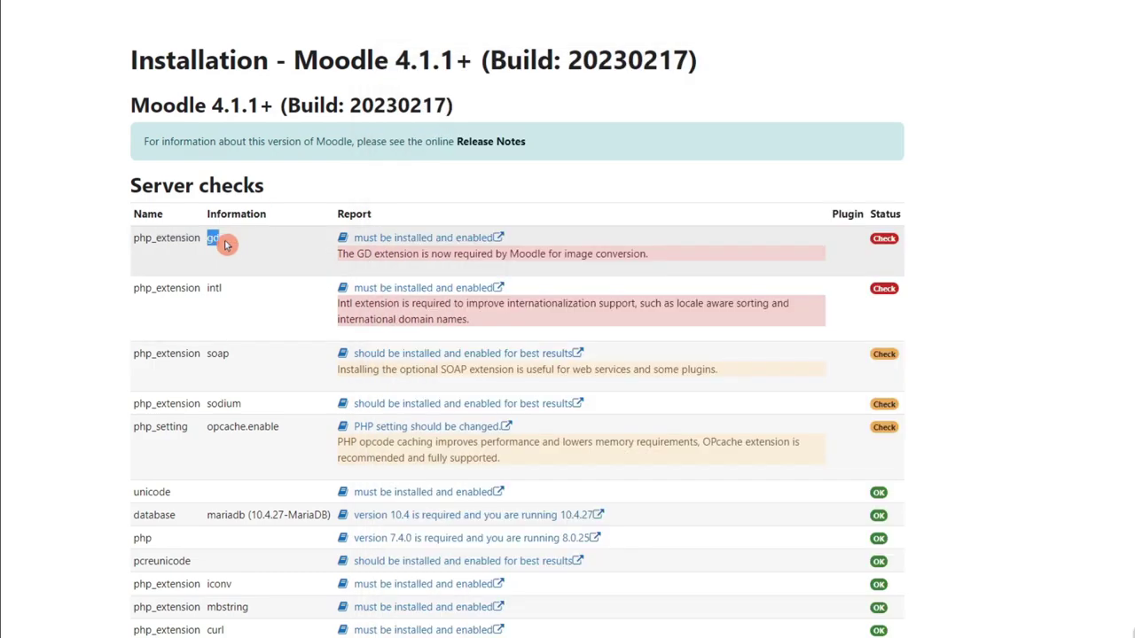
pyautogui.hotkey('alt', 'Tab')
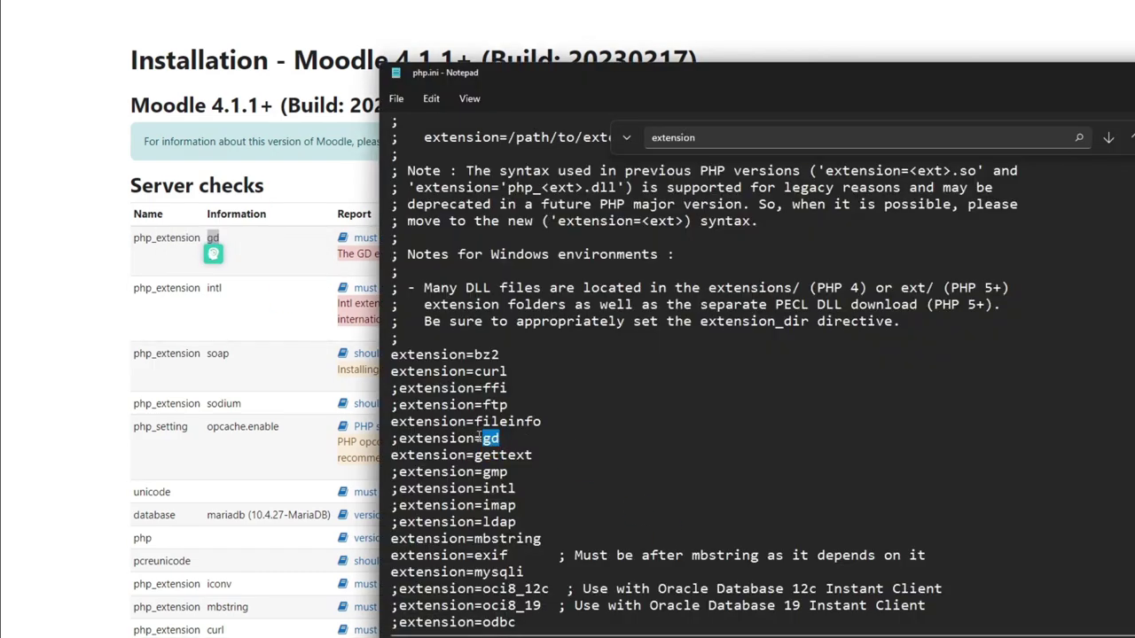
pyautogui.press('BackSpace')
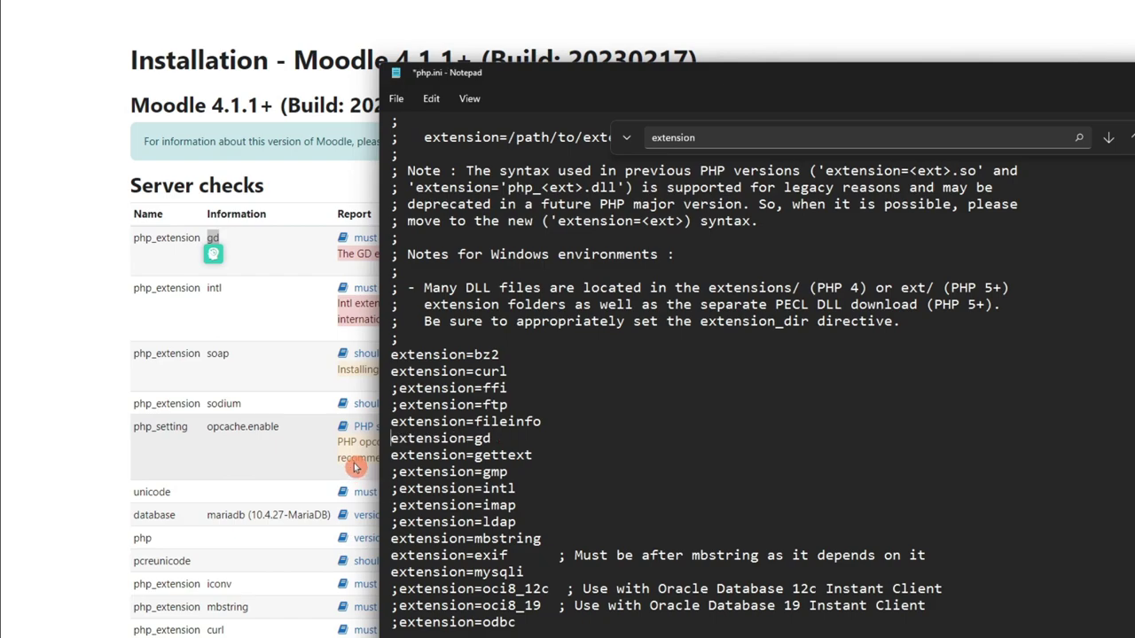
pyautogui.click(397, 99)
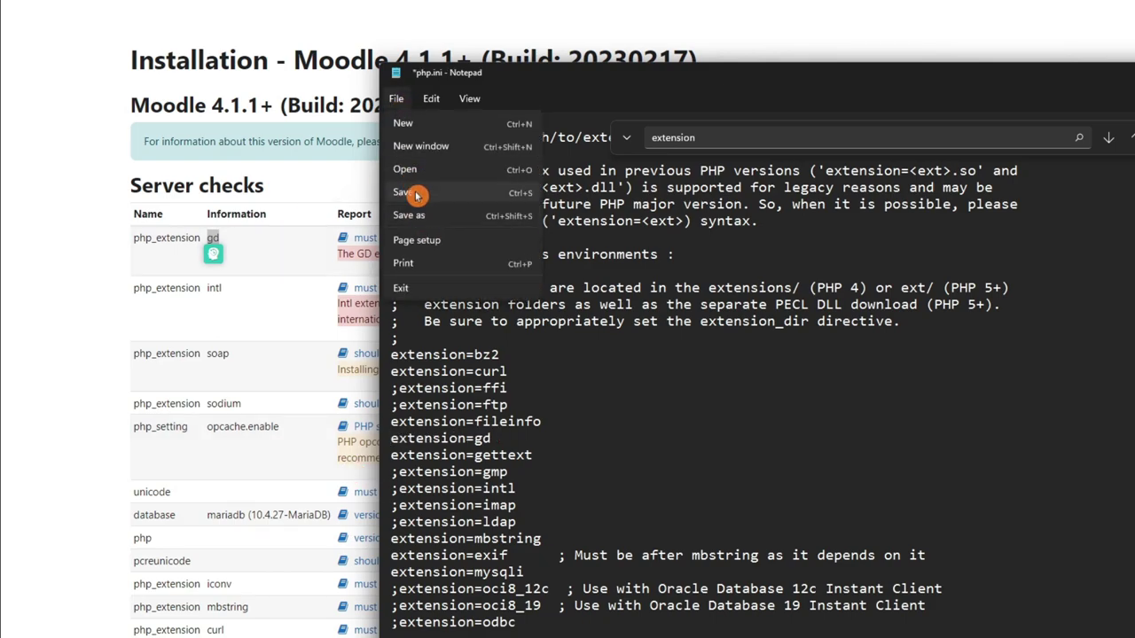
pyautogui.click(413, 190)
# Restart Apache from the XAMPP Control Panel and return to the Moodle server checks.
pyautogui.hotkey('alt', 'Tab')
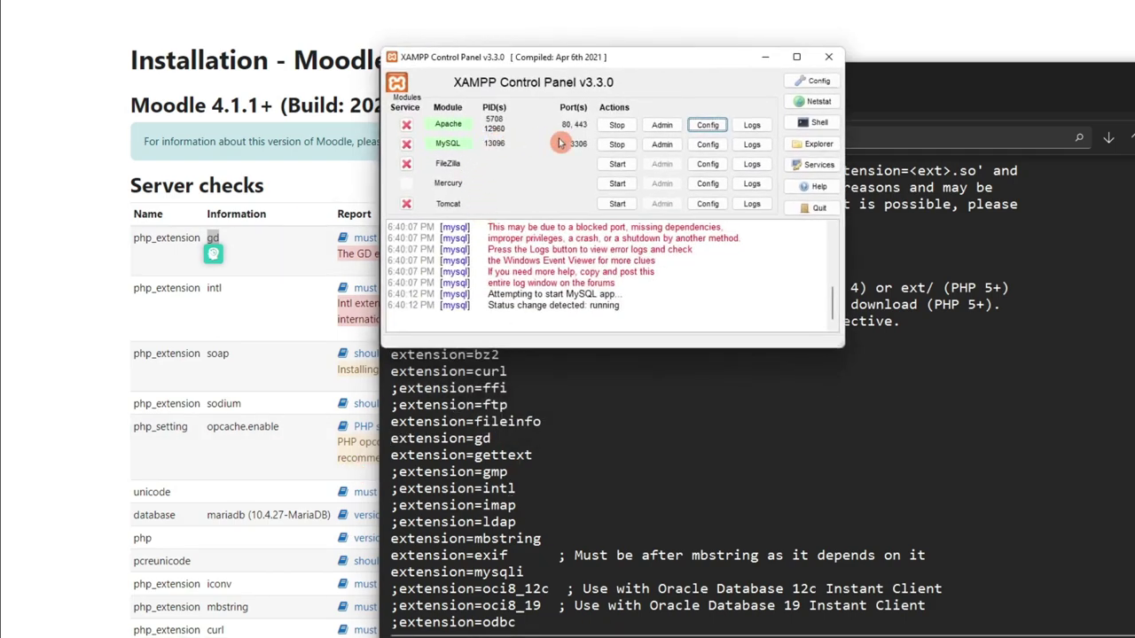
pyautogui.click(617, 125)
pyautogui.click(616, 125)
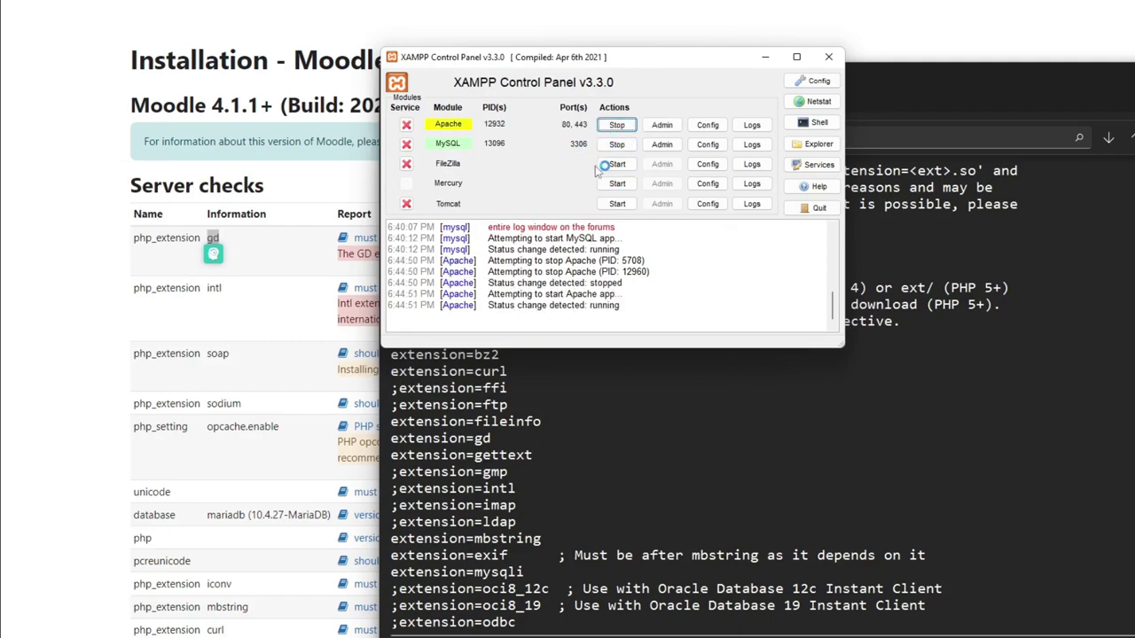
pyautogui.click(299, 189)
pyautogui.scroll(-10, 537, 634)
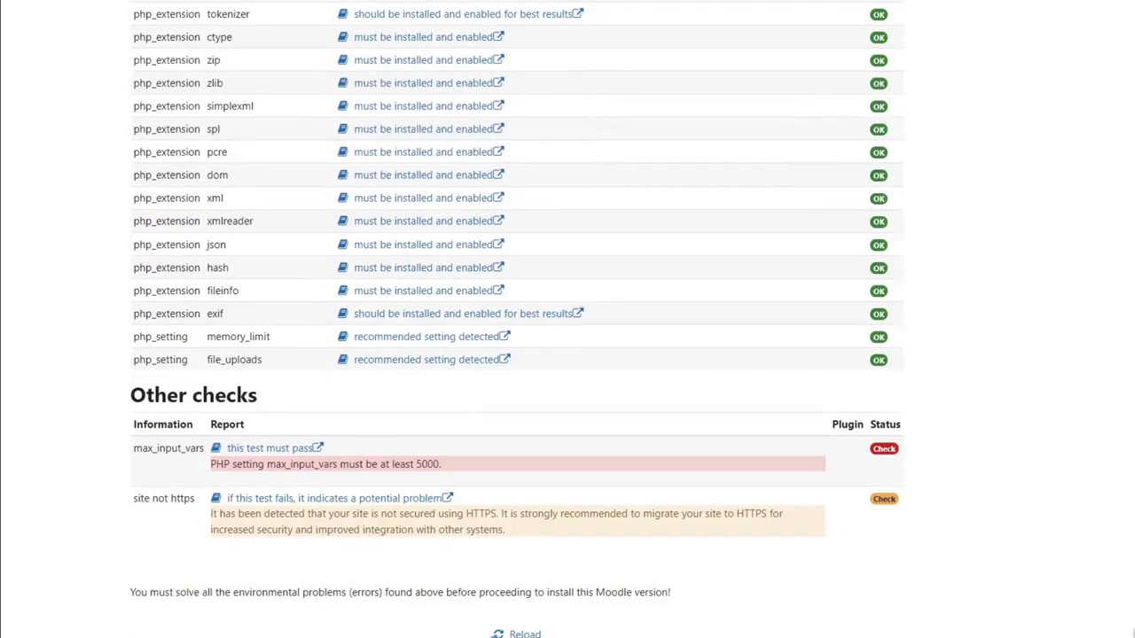
# Reload the Moodle server checks and uncomment extension=intl in php.ini.
pyautogui.click(526, 634)
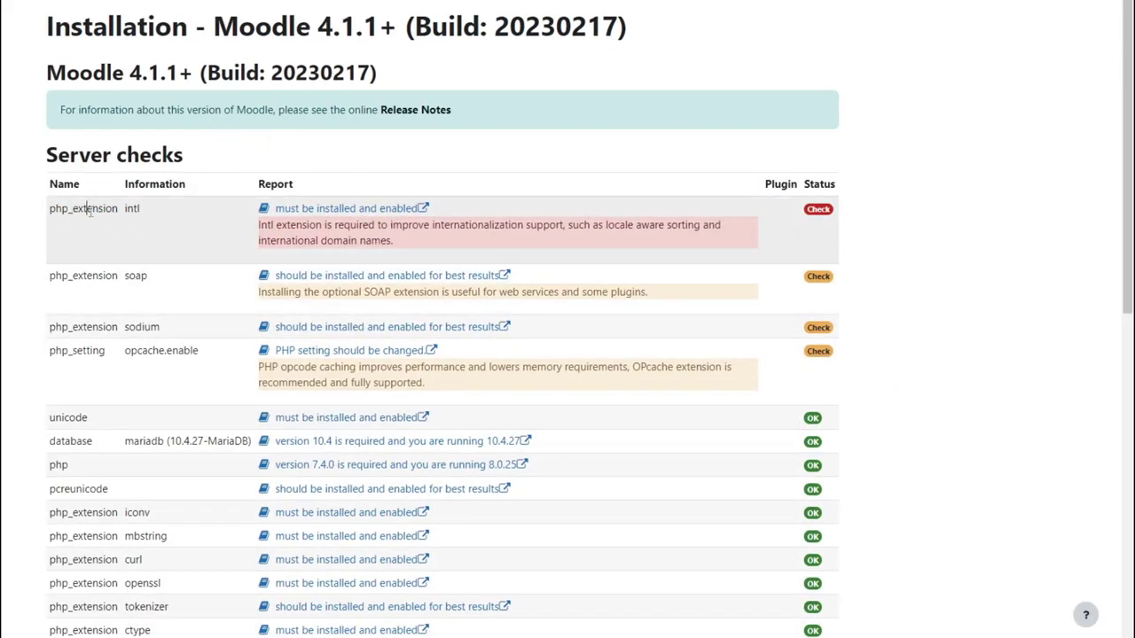
pyautogui.doubleClick(90, 211)
pyautogui.doubleClick(132, 220)
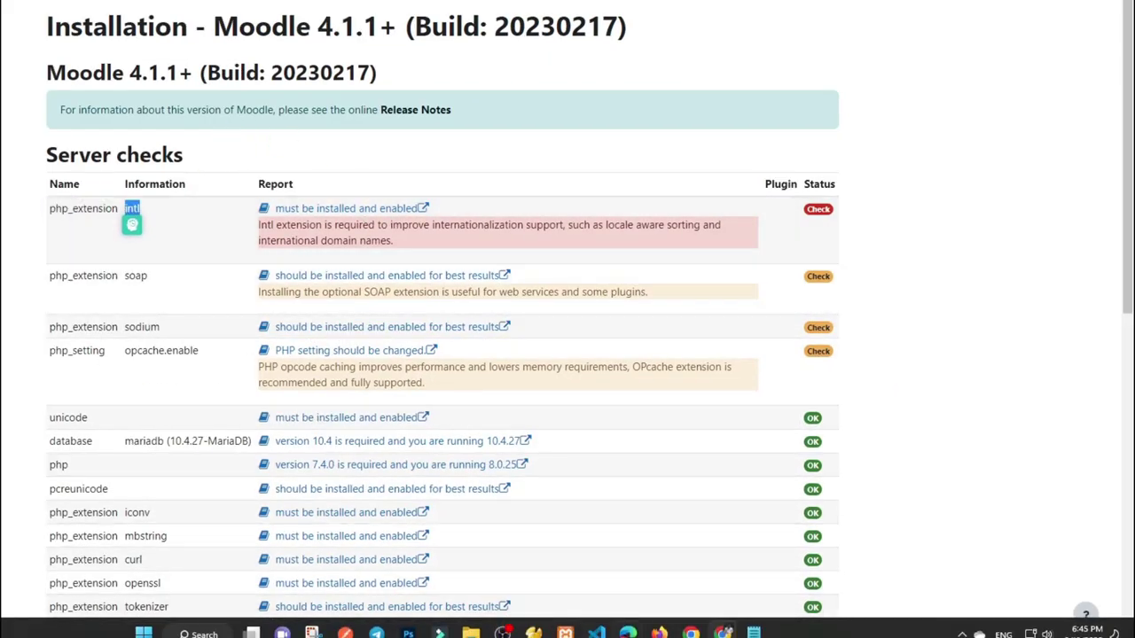
pyautogui.hotkey('alt', 'Tab')
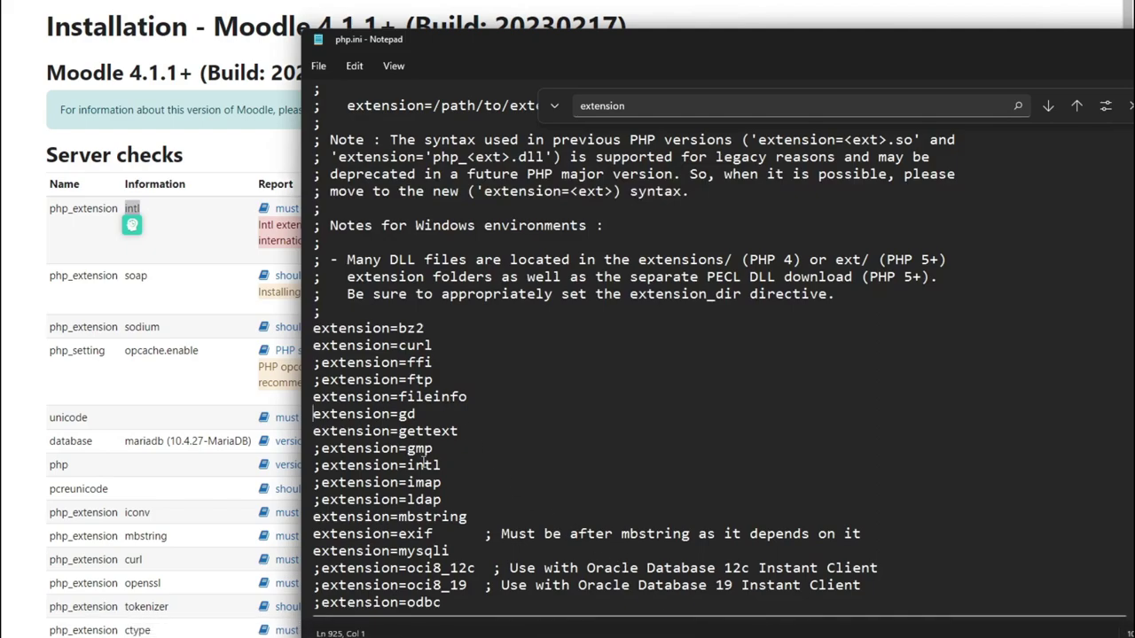
pyautogui.press('BackSpace')
pyautogui.hotkey('shift', 'Down')
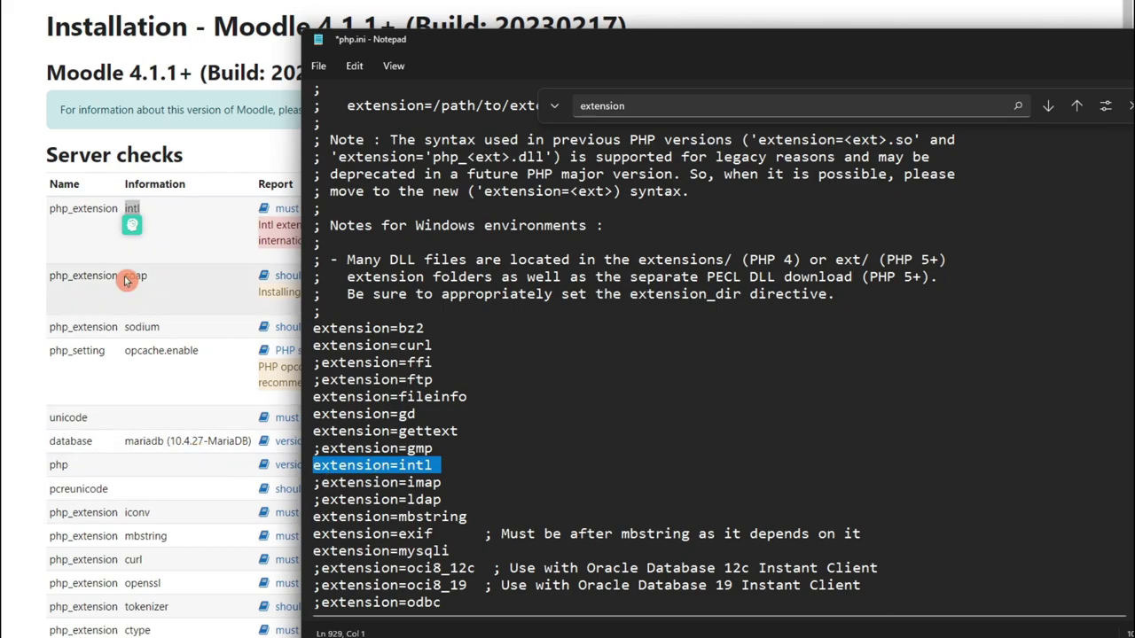
# Uncomment extension=soap and extension=sodium in php.ini to match the failing checks.
pyautogui.doubleClick(133, 277)
pyautogui.hotkey('alt', 'Tab')
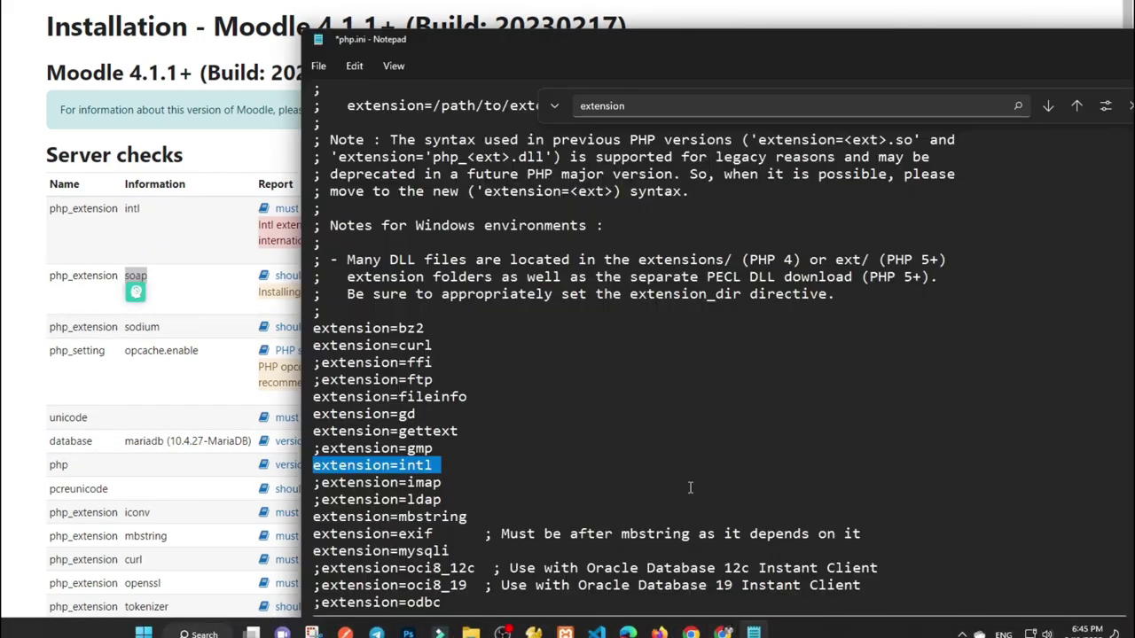
pyautogui.scroll(-5, 426, 471)
pyautogui.scroll(-3, 427, 470)
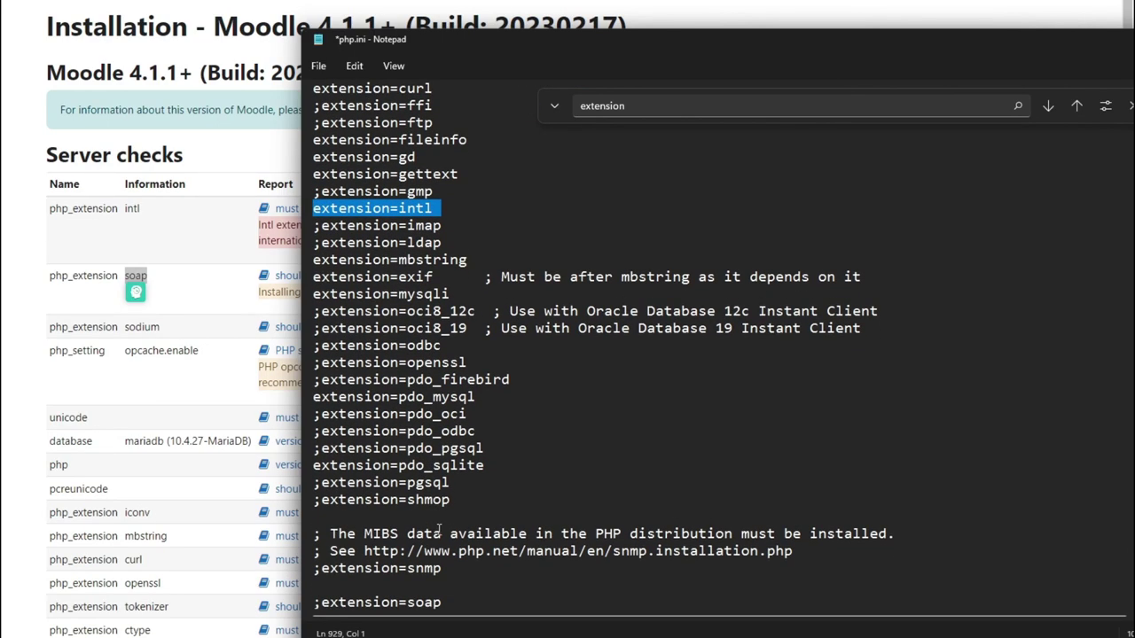
pyautogui.click(321, 485)
pyautogui.press('BackSpace')
pyautogui.click(204, 253)
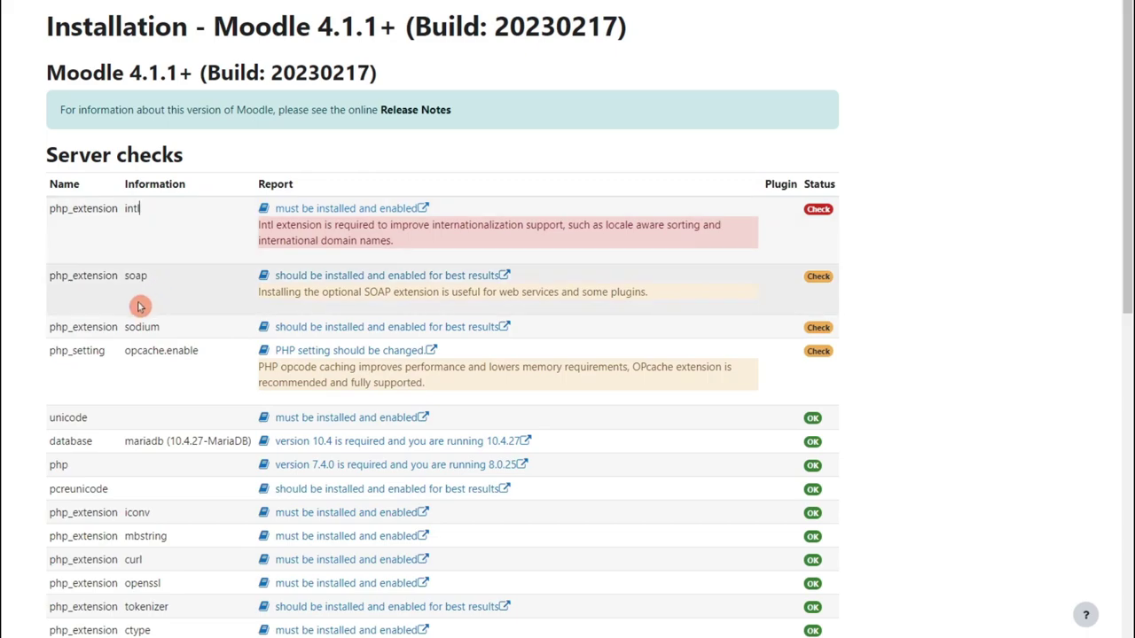
pyautogui.doubleClick(69, 326)
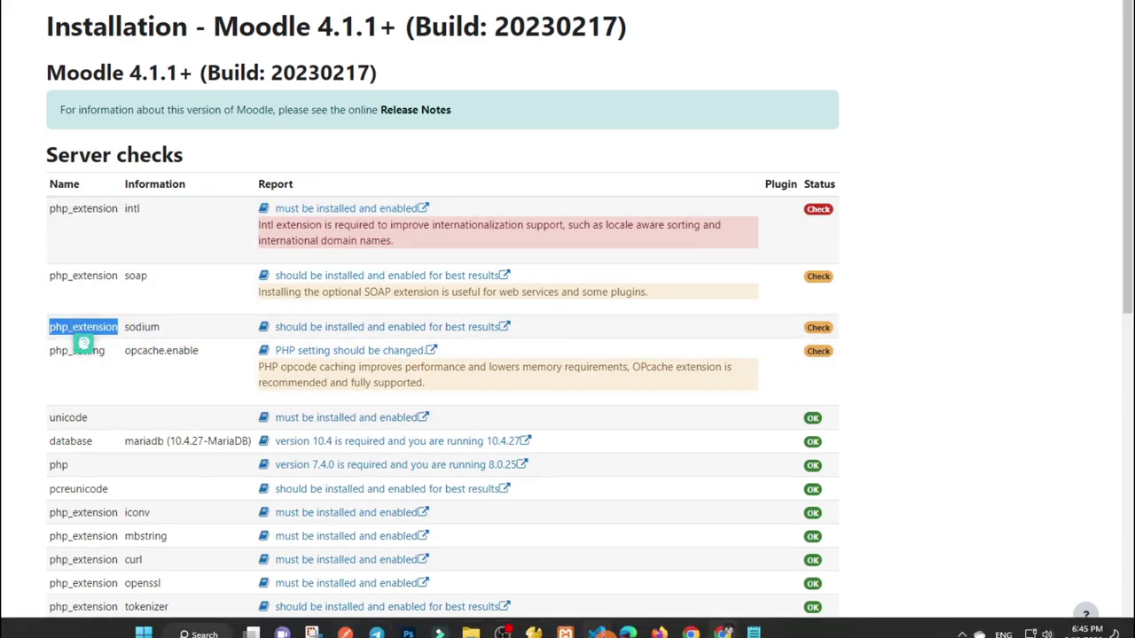
pyautogui.hotkey('alt', 'Tab')
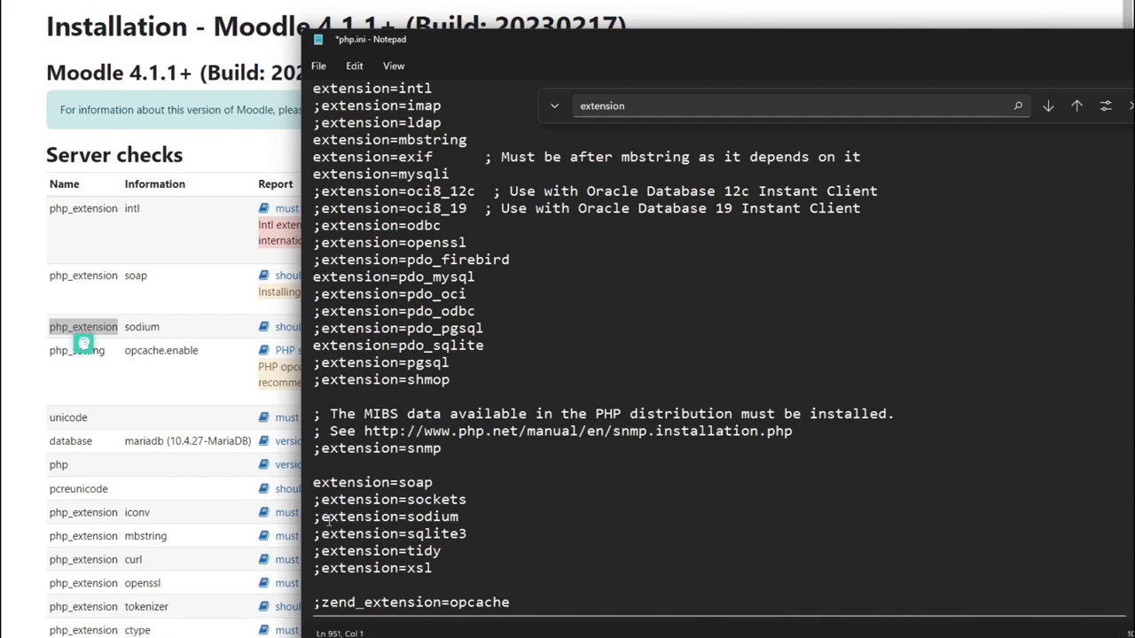
pyautogui.click(177, 423)
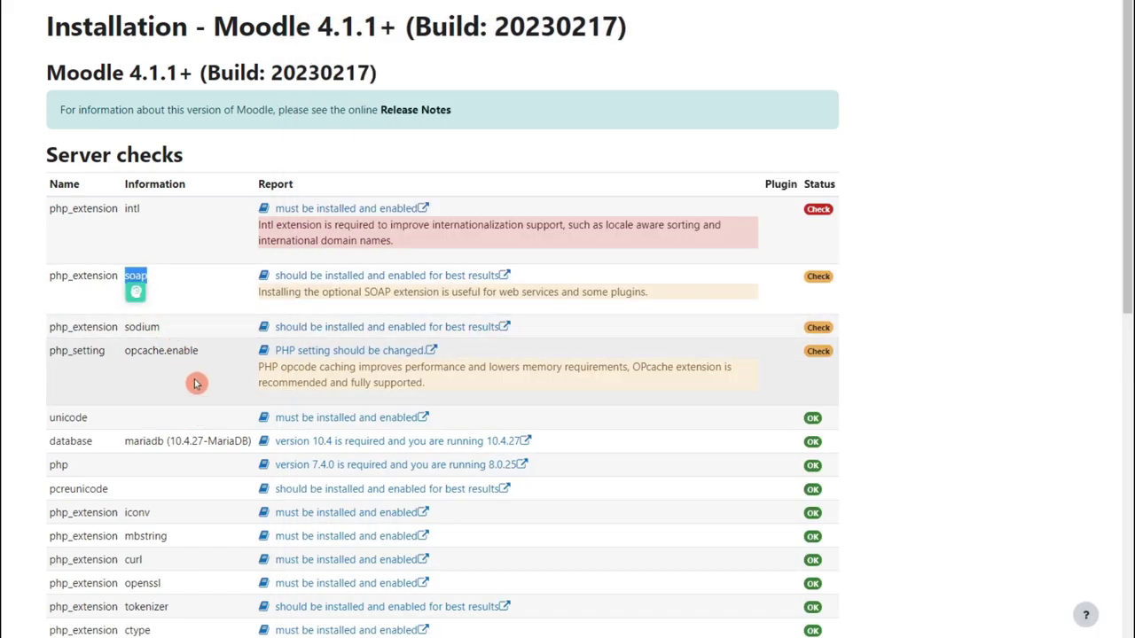
pyautogui.scroll(-7, 218, 417)
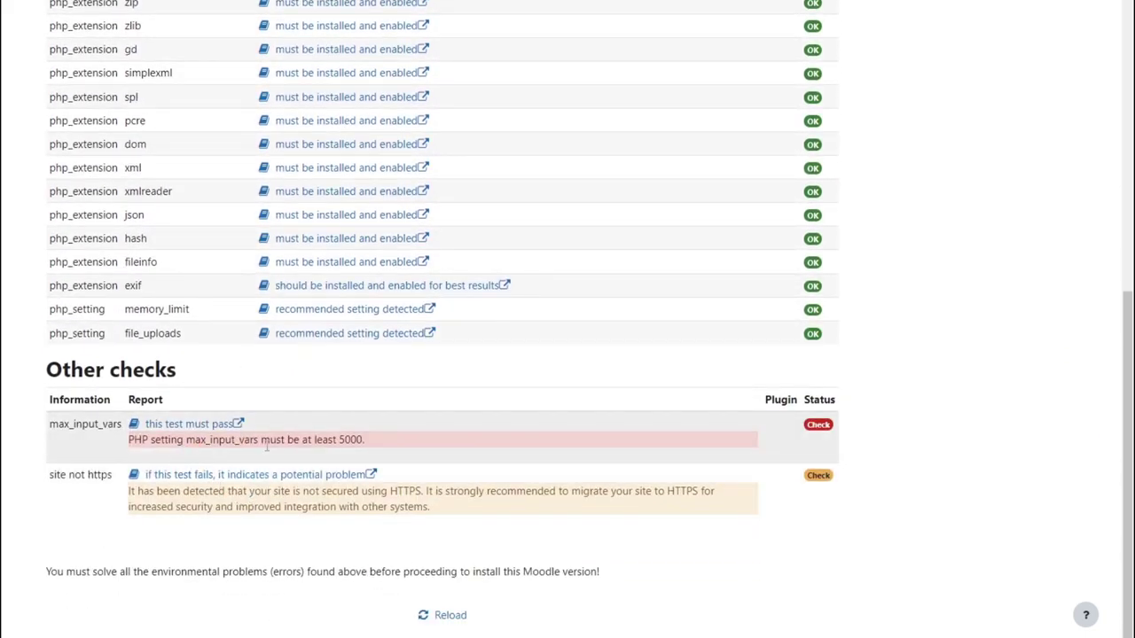
# Find max_input_vars in php.ini and uncomment the setting.
pyautogui.doubleClick(224, 441)
pyautogui.hotkey('ctrl', 'c')
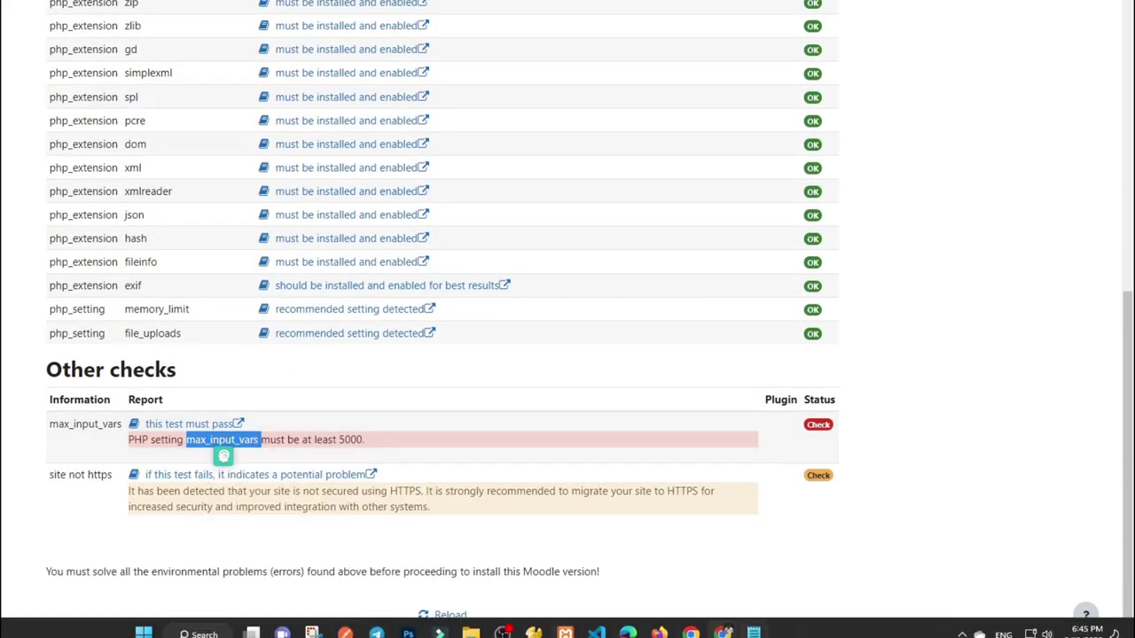
pyautogui.click(753, 633)
pyautogui.hotkey('ctrl', 'v')
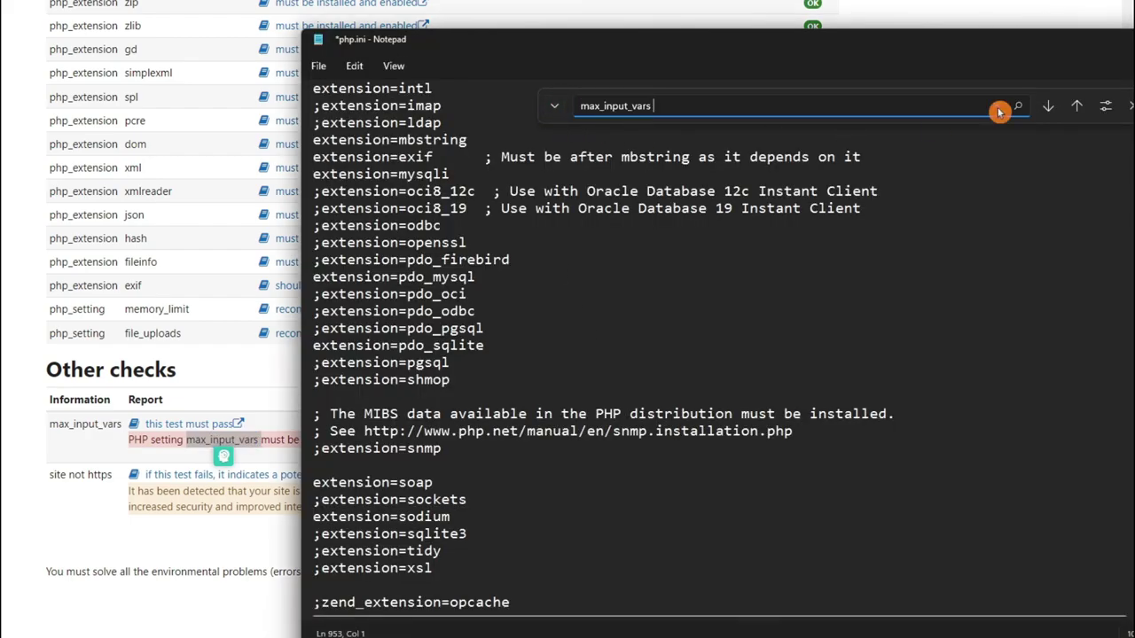
pyautogui.click(1049, 106)
pyautogui.click(918, 378)
pyautogui.click(1047, 108)
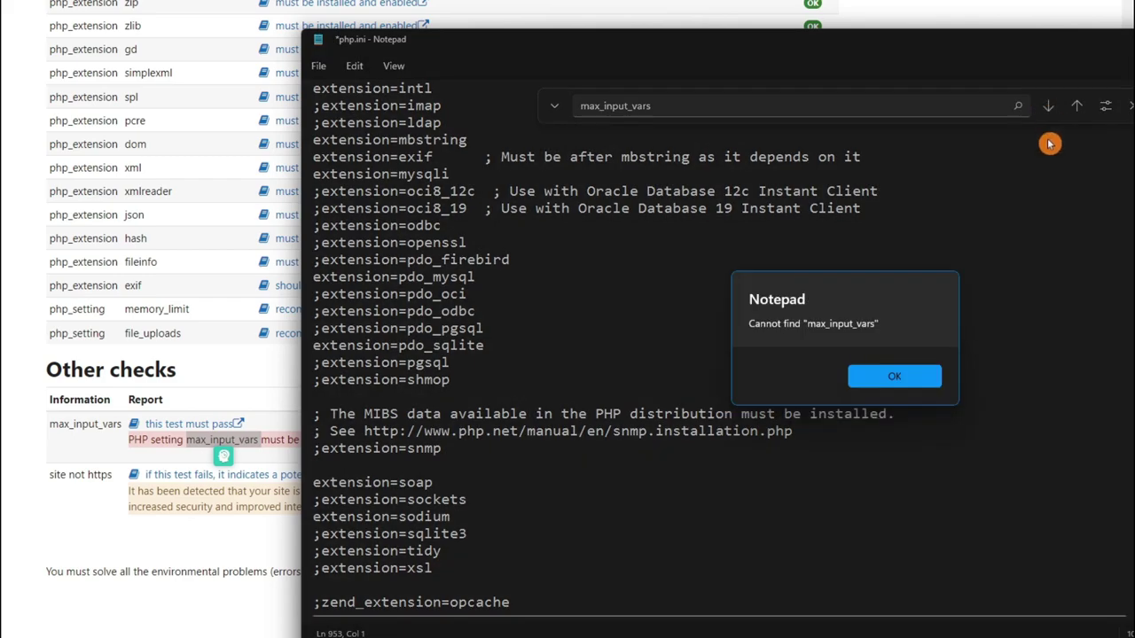
pyautogui.click(931, 376)
pyautogui.click(1078, 106)
pyautogui.click(1079, 107)
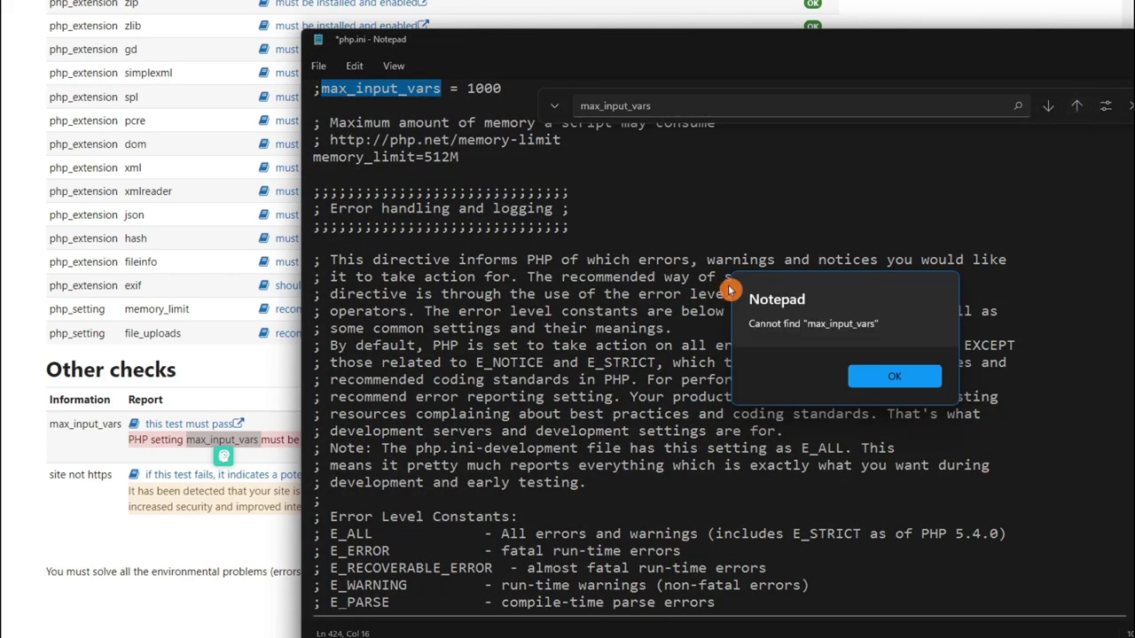
pyautogui.click(868, 366)
pyautogui.scroll(3, 461, 263)
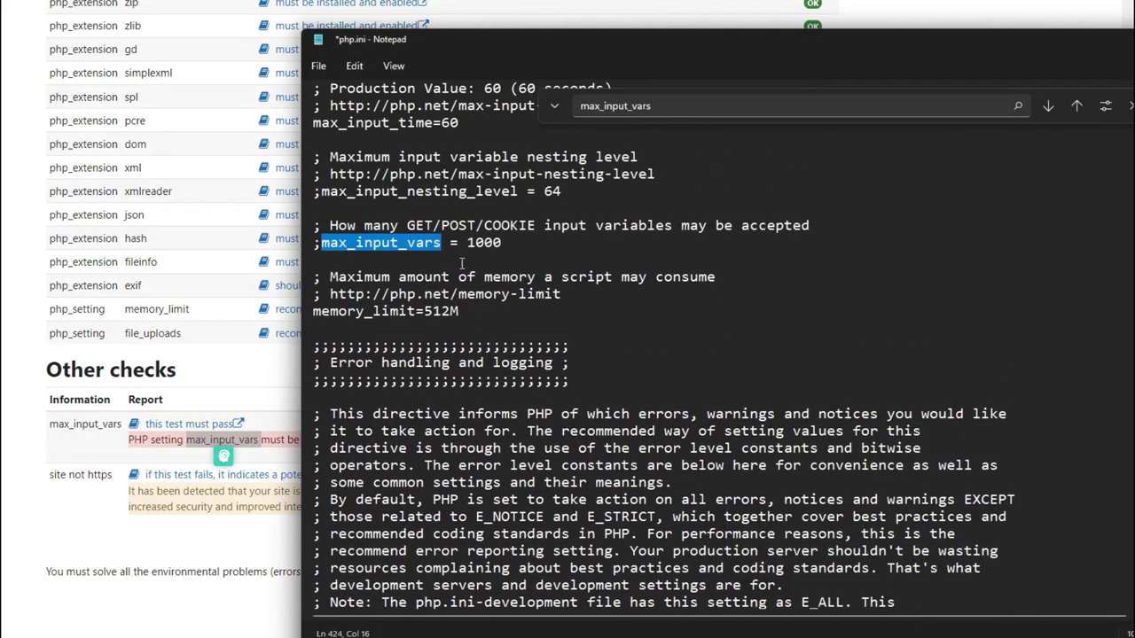
pyautogui.click(330, 245)
pyautogui.press('BackSpace')
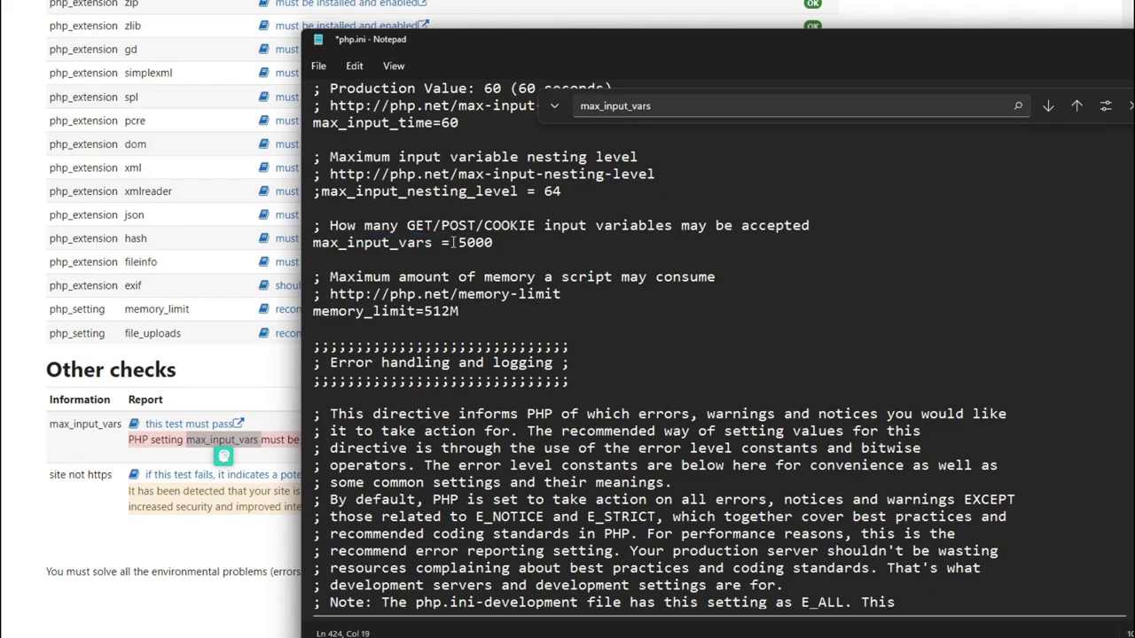
# Check the required value of 5000, save and close php.ini, then stop Apache in XAMPP.
pyautogui.click(266, 454)
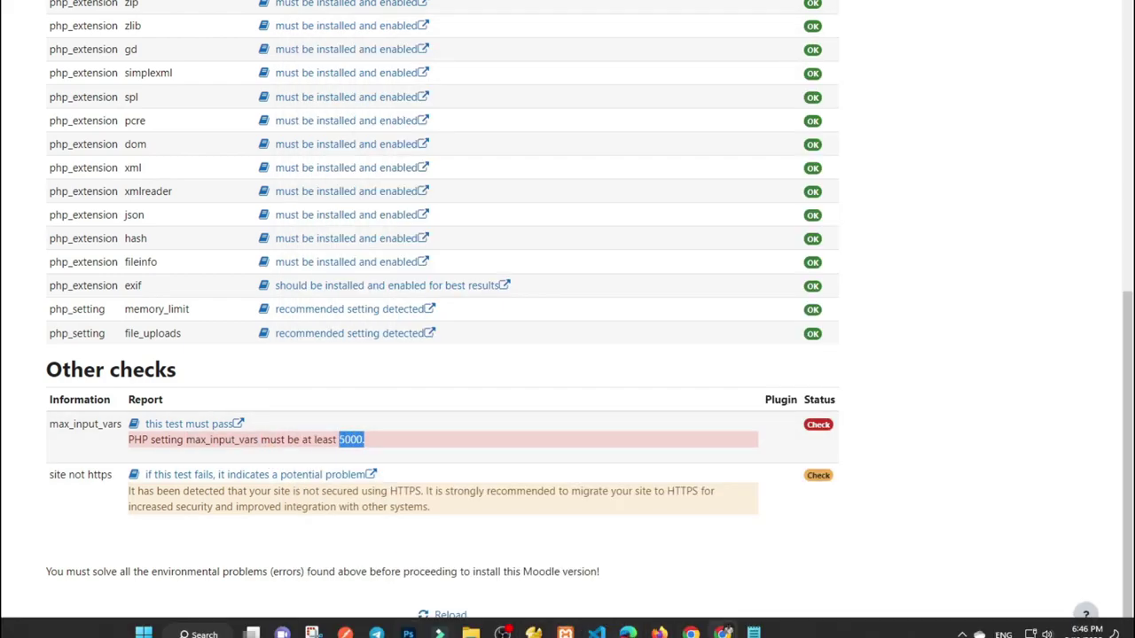
pyautogui.click(756, 630)
pyautogui.click(321, 70)
pyautogui.click(355, 159)
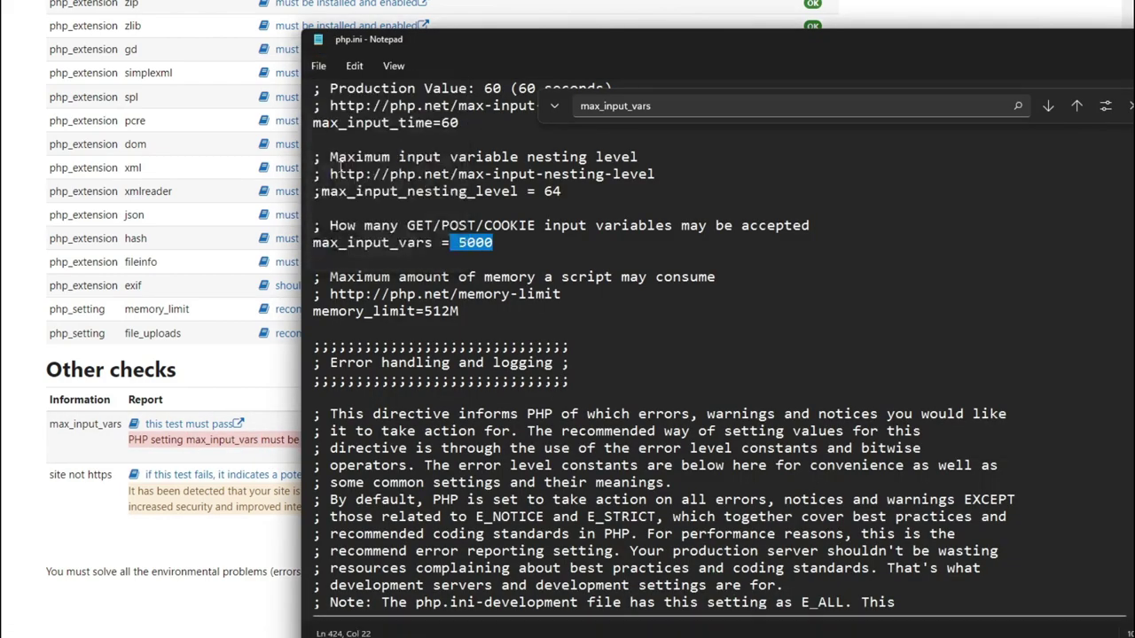
pyautogui.moveTo(999, 44); pyautogui.dragTo(637, 104)
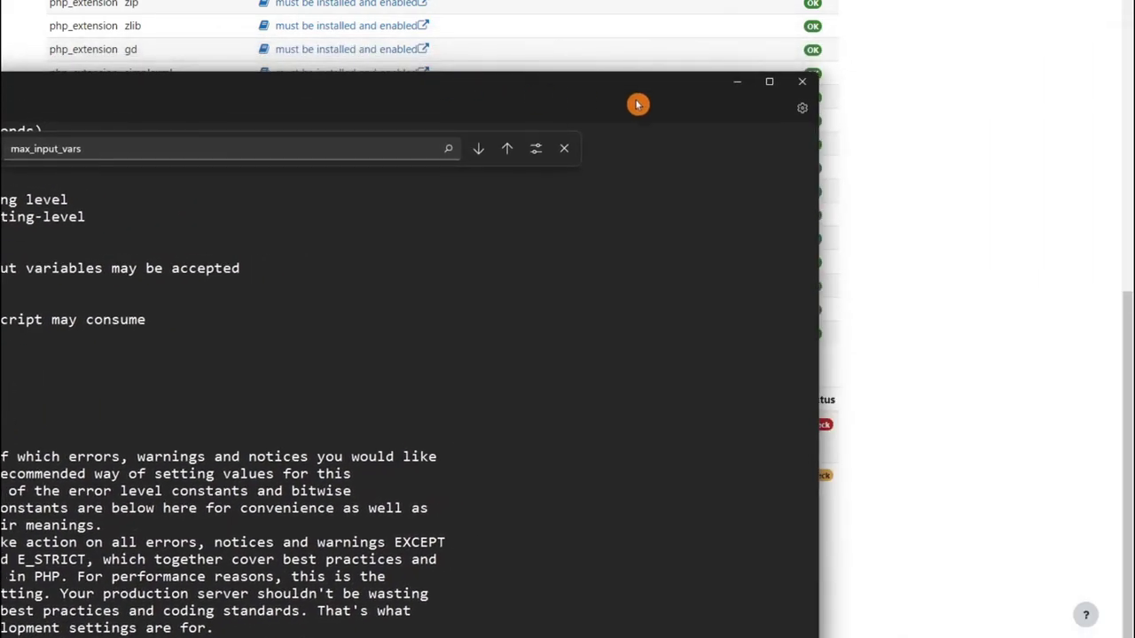
pyautogui.click(797, 82)
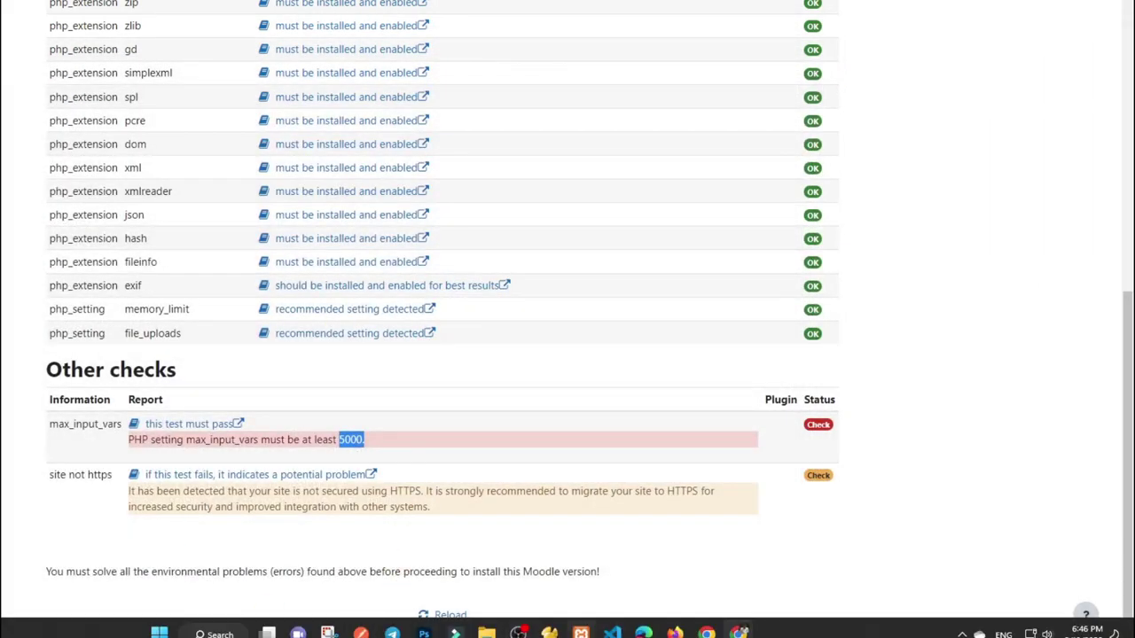
pyautogui.click(581, 633)
pyautogui.click(544, 93)
pyautogui.click(541, 94)
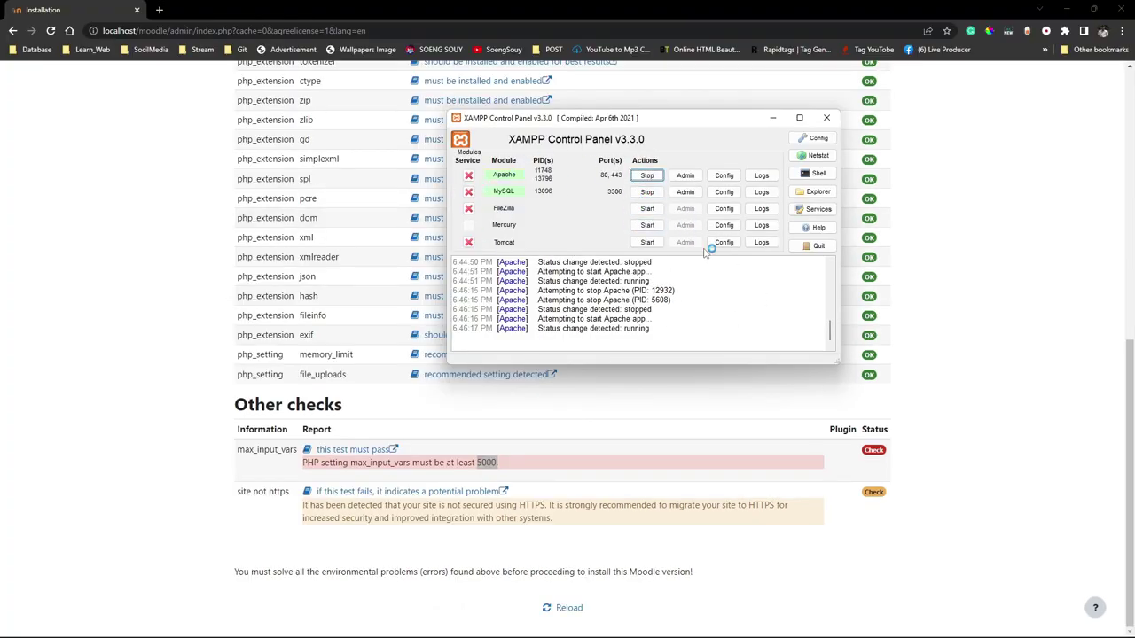
pyautogui.click(563, 408)
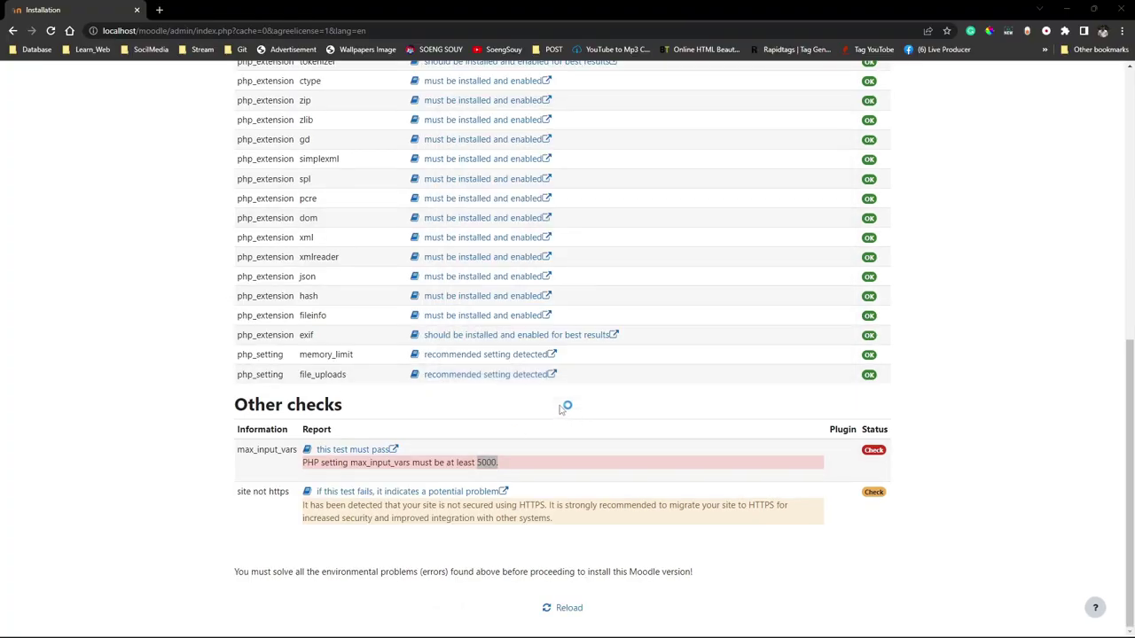
pyautogui.click(564, 613)
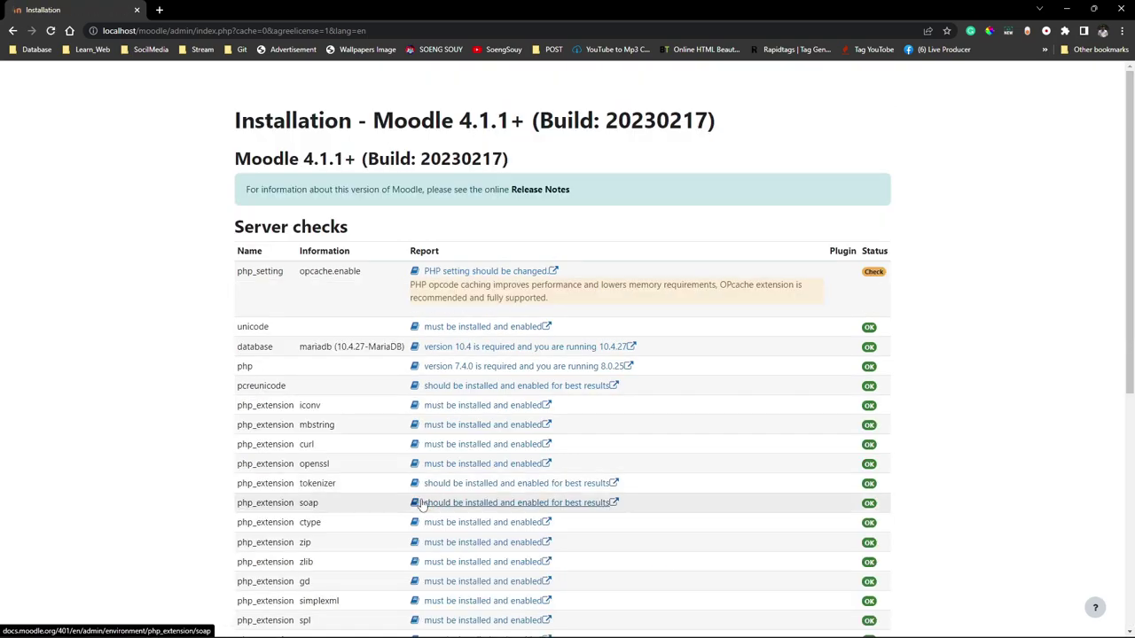
# Review the remaining opcache.enable and site-not-HTTPS notices, confirming all minimum requirements are met.
pyautogui.click(364, 309)
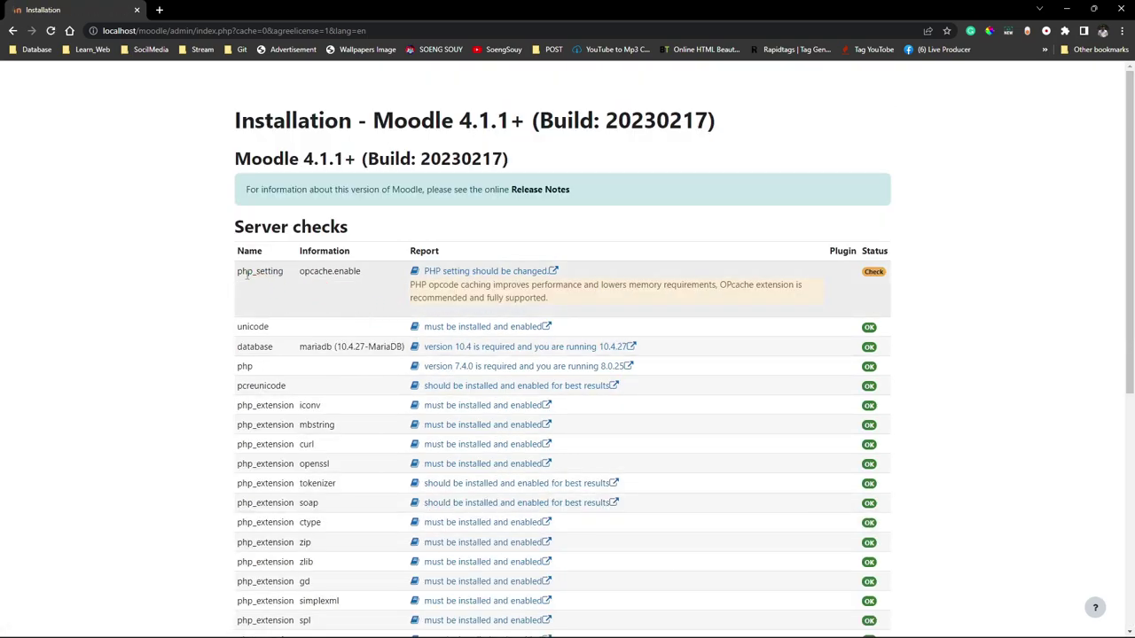
pyautogui.moveTo(238, 273); pyautogui.dragTo(608, 296)
pyautogui.click(414, 293)
pyautogui.moveTo(757, 284); pyautogui.dragTo(795, 284)
pyautogui.scroll(-5, 768, 345)
pyautogui.moveTo(293, 514); pyautogui.dragTo(539, 545)
pyautogui.click(545, 618)
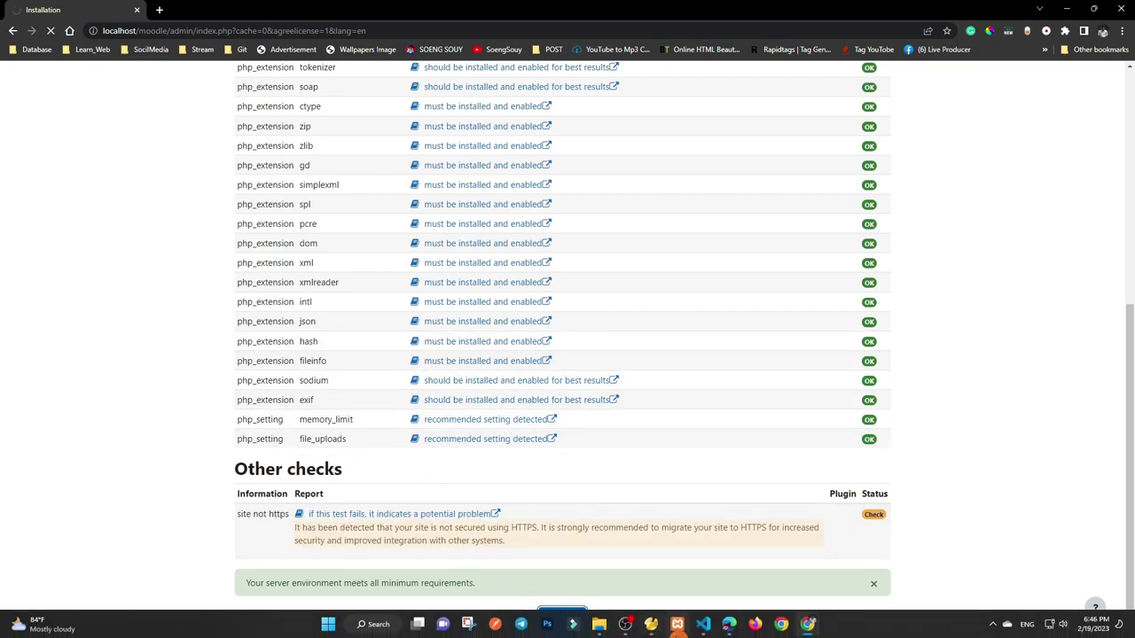
pyautogui.click(678, 625)
# Expand the LOCAL_DB connection in Navicat to show the moodle database's tables.
pyautogui.doubleClick(397, 223)
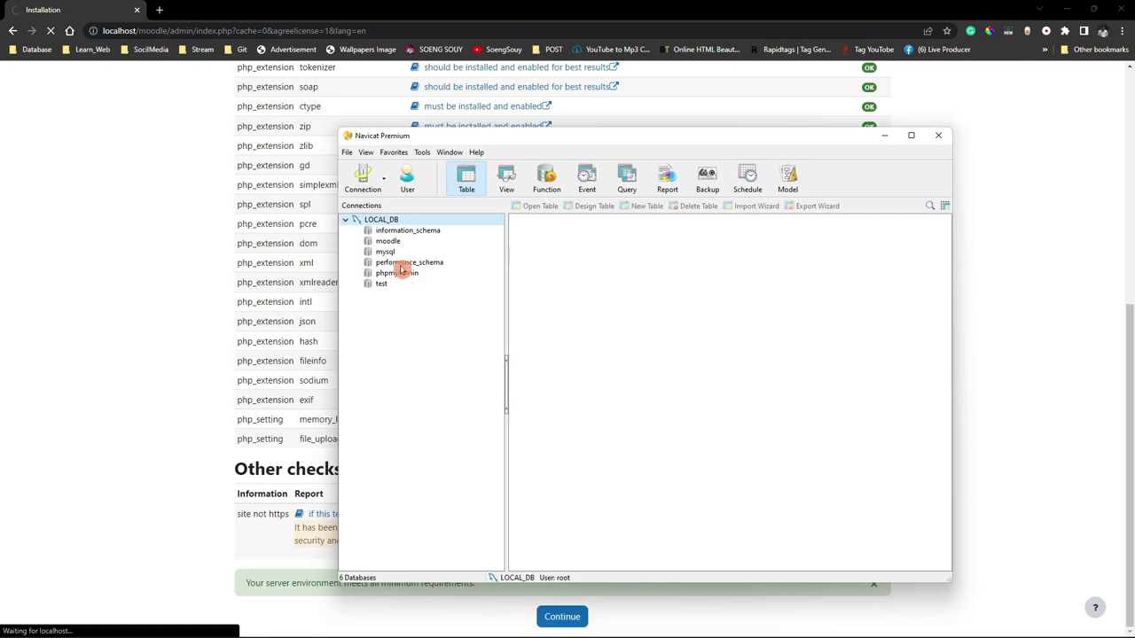
pyautogui.doubleClick(393, 243)
pyautogui.click(393, 253)
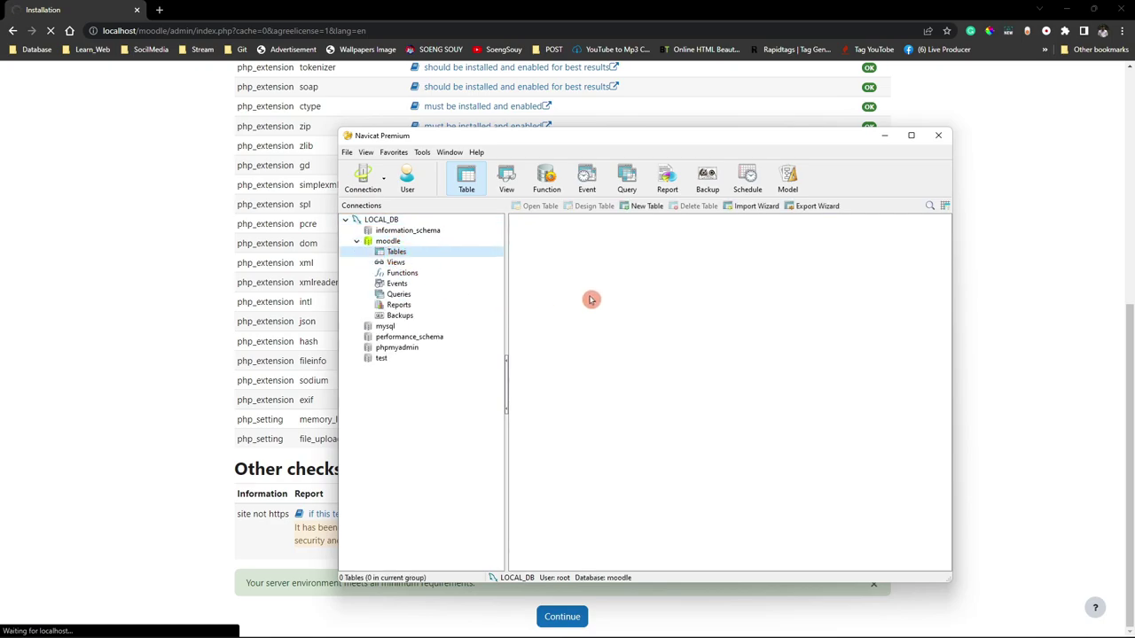
# Back in the installer, proceed to start the Moodle installation.
pyautogui.click(196, 303)
pyautogui.scroll(10, 532, 461)
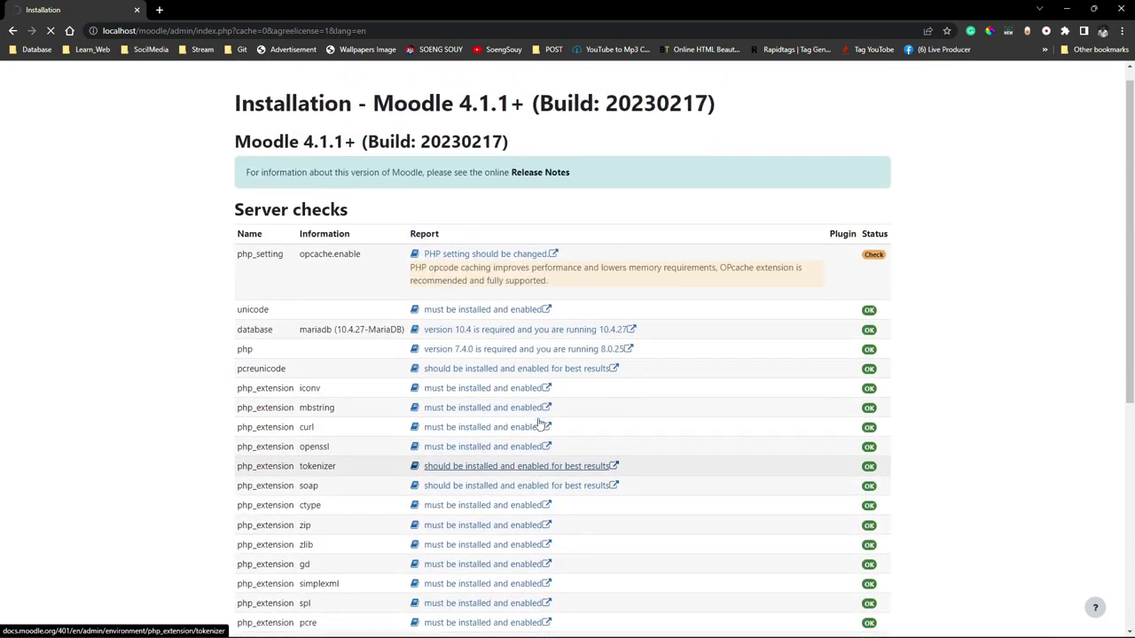
pyautogui.scroll(-10, 539, 424)
pyautogui.click(575, 614)
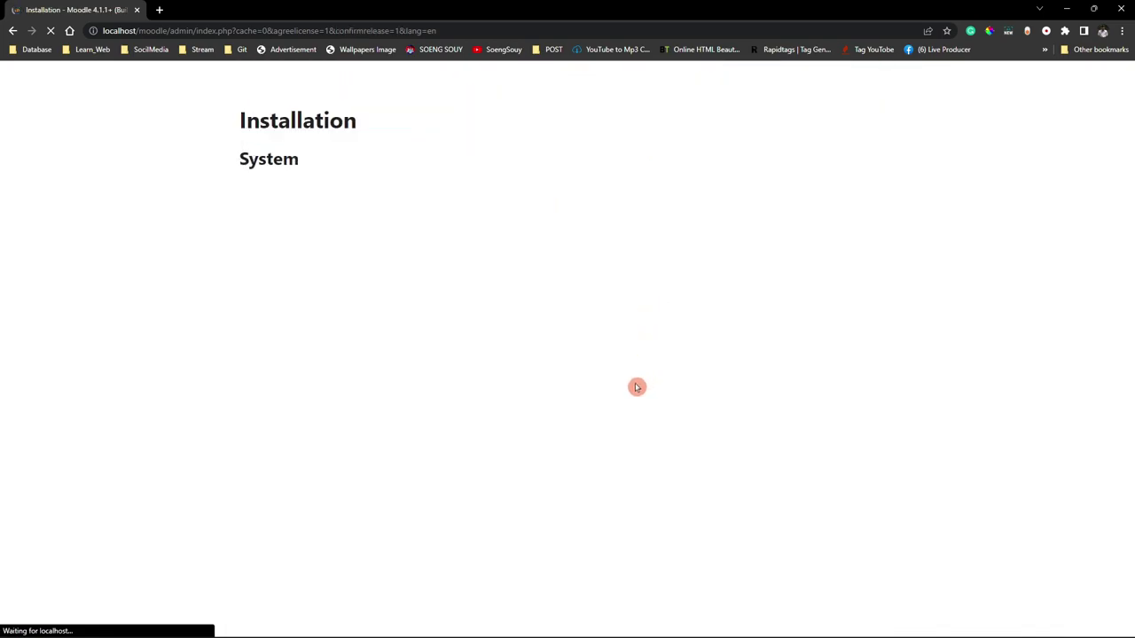
# Refresh the moodle table list twice to watch new mdl_ tables appear, then return to the installer.
pyautogui.click(676, 626)
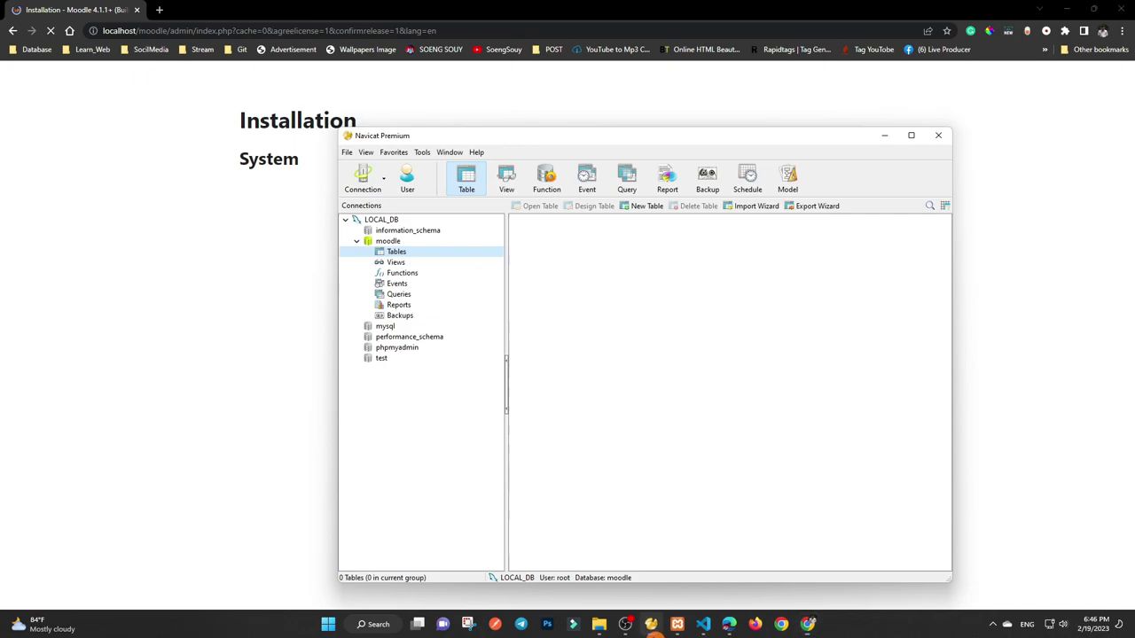
pyautogui.rightClick(616, 354)
pyautogui.click(653, 470)
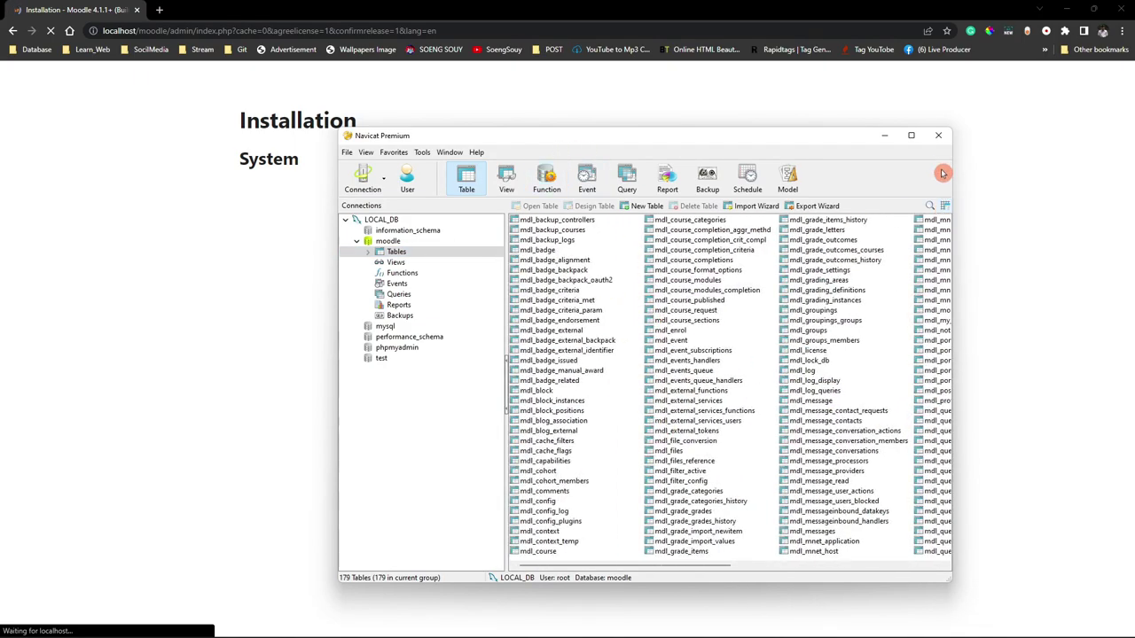
pyautogui.moveTo(956, 219); pyautogui.dragTo(1133, 266)
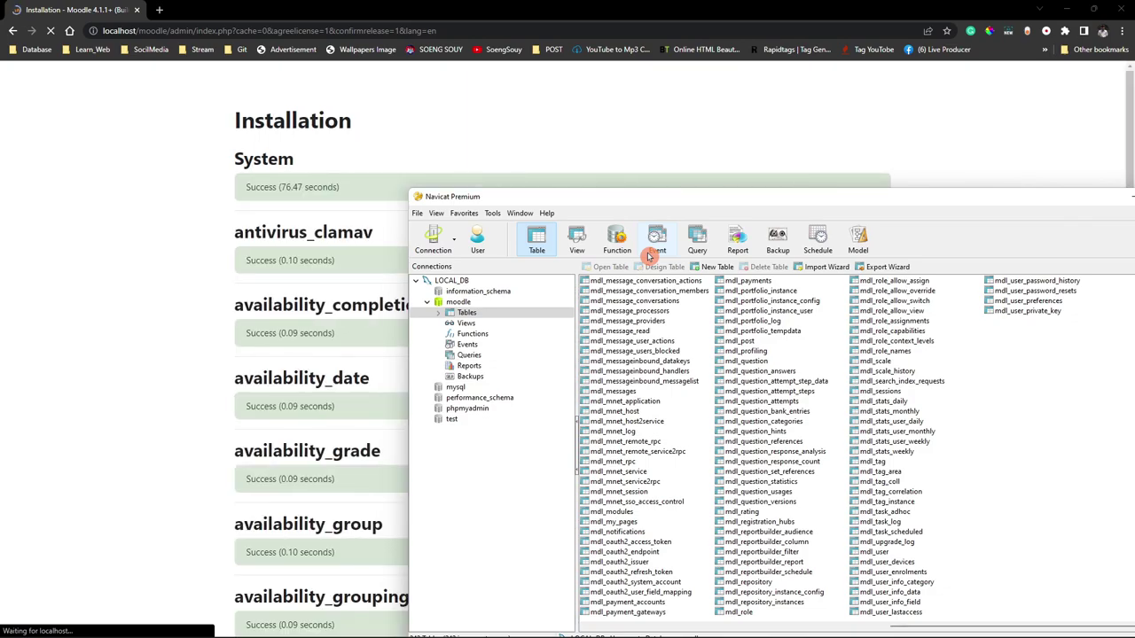
pyautogui.rightClick(1039, 431)
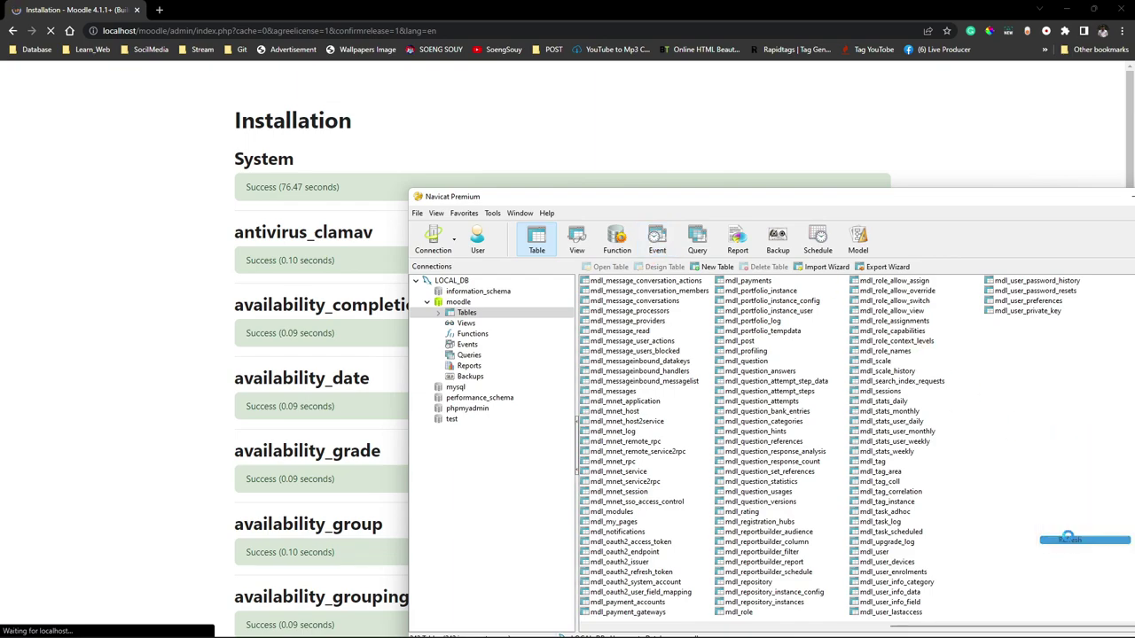
pyautogui.click(1070, 535)
pyautogui.click(380, 245)
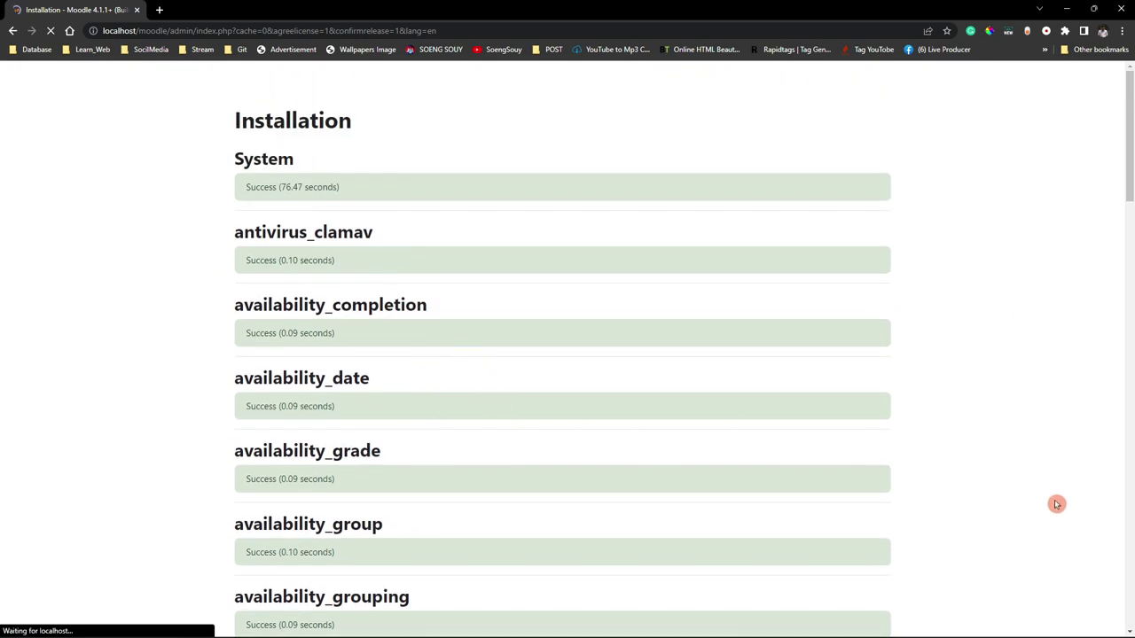
# Follow the plugin installation results, checking success times such as mod_chat's.
pyautogui.scroll(-8, 1056, 504)
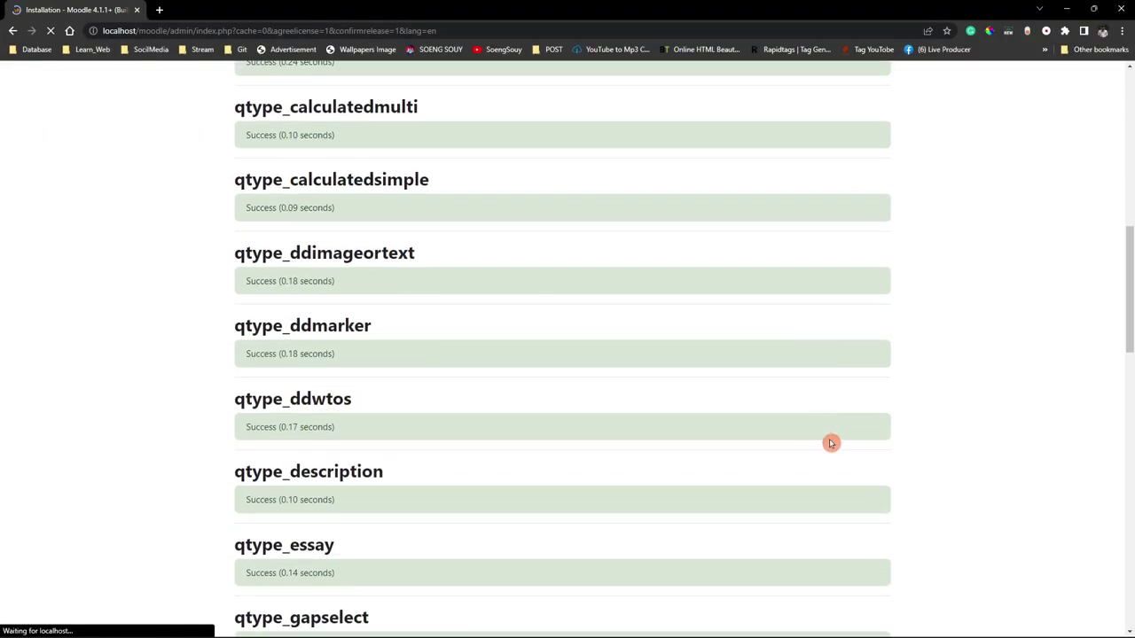
pyautogui.scroll(-7, 808, 413)
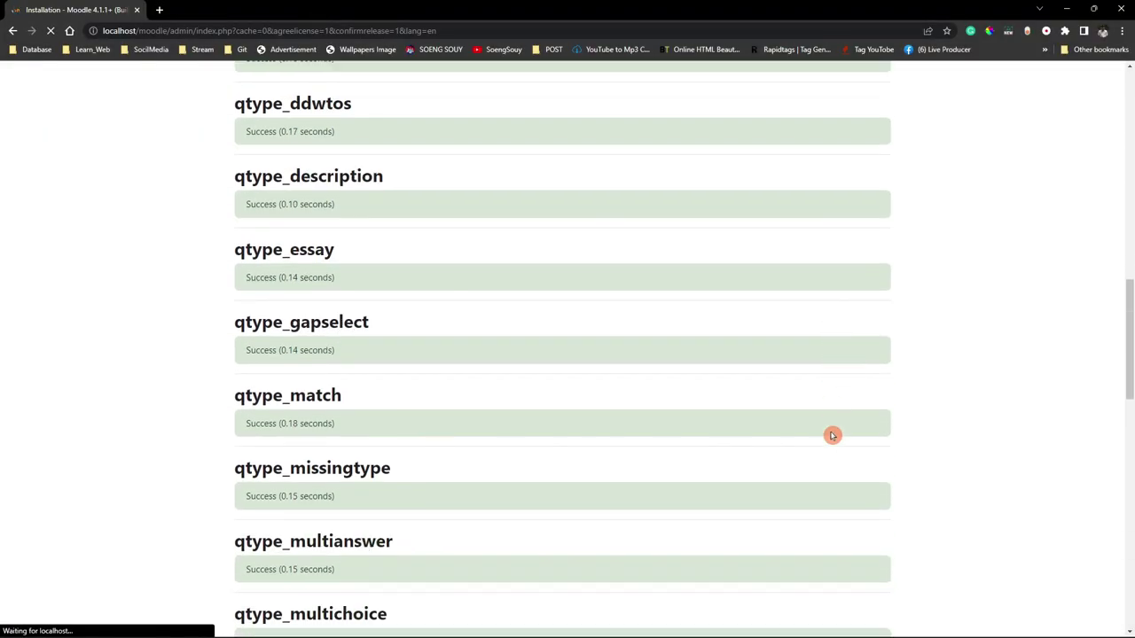
pyautogui.scroll(-2, 831, 435)
pyautogui.moveTo(250, 312); pyautogui.dragTo(357, 319)
pyautogui.moveTo(246, 390); pyautogui.dragTo(355, 395)
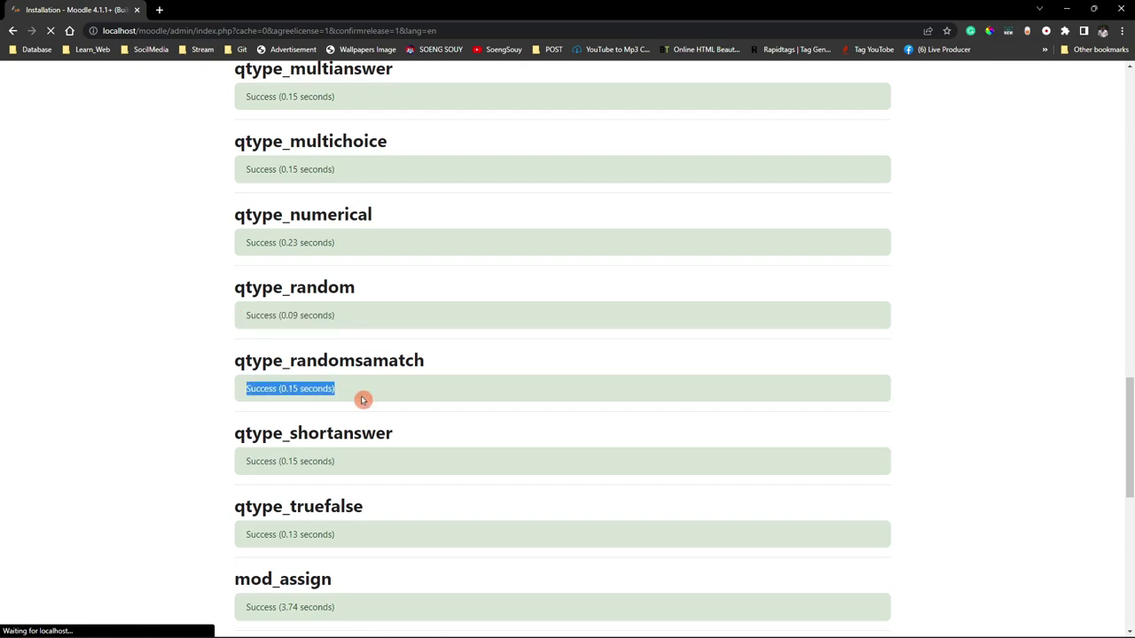
pyautogui.scroll(-4, 378, 442)
pyautogui.scroll(-2, 379, 441)
pyautogui.moveTo(250, 431); pyautogui.dragTo(335, 463)
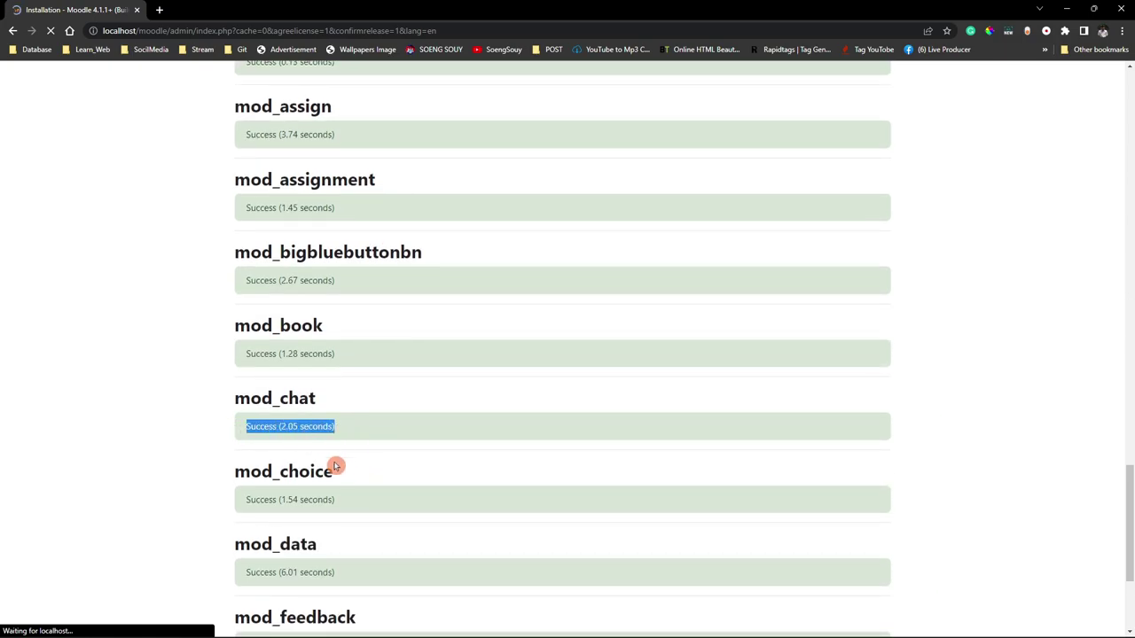
pyautogui.moveTo(243, 353); pyautogui.dragTo(357, 380)
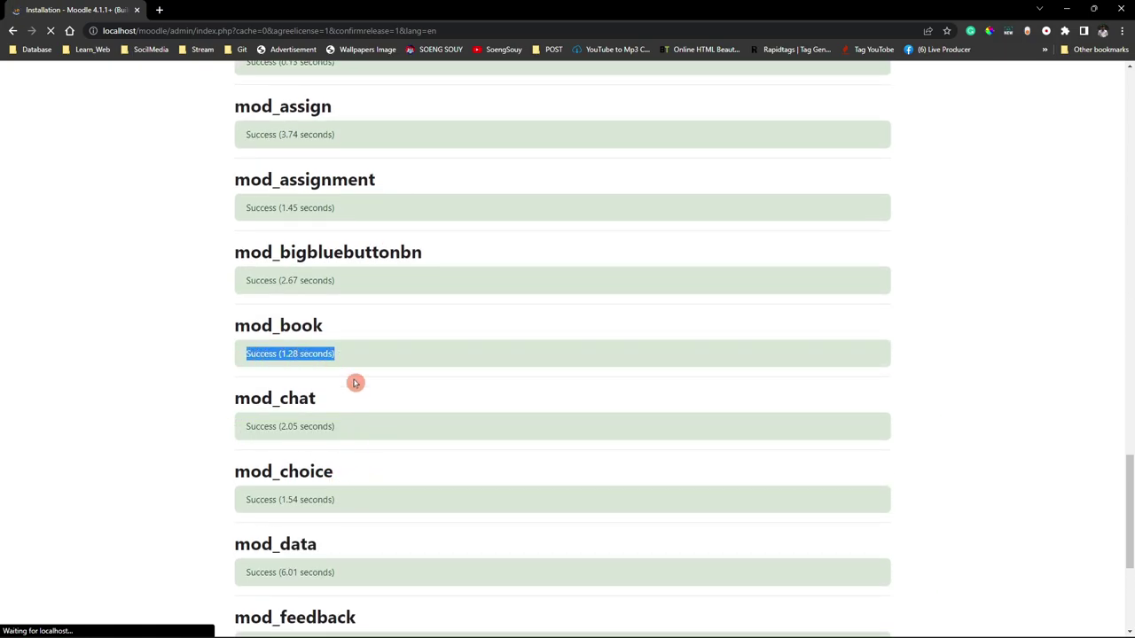
pyautogui.scroll(-1, 354, 395)
pyautogui.scroll(-9, 355, 461)
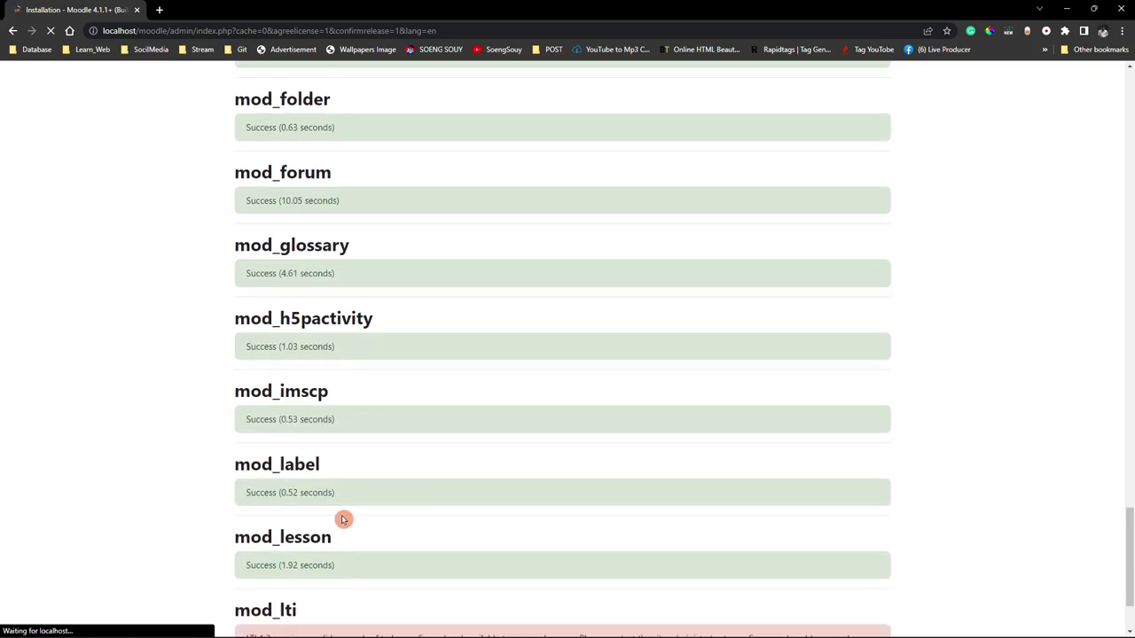
pyautogui.scroll(-3, 344, 519)
pyautogui.moveTo(235, 462); pyautogui.dragTo(331, 499)
pyautogui.click(347, 479)
pyautogui.scroll(-3, 499, 481)
pyautogui.moveTo(246, 496); pyautogui.dragTo(360, 496)
pyautogui.moveTo(246, 419); pyautogui.dragTo(370, 426)
pyautogui.scroll(-3, 393, 519)
pyautogui.scroll(3, 367, 569)
pyautogui.scroll(20, 367, 570)
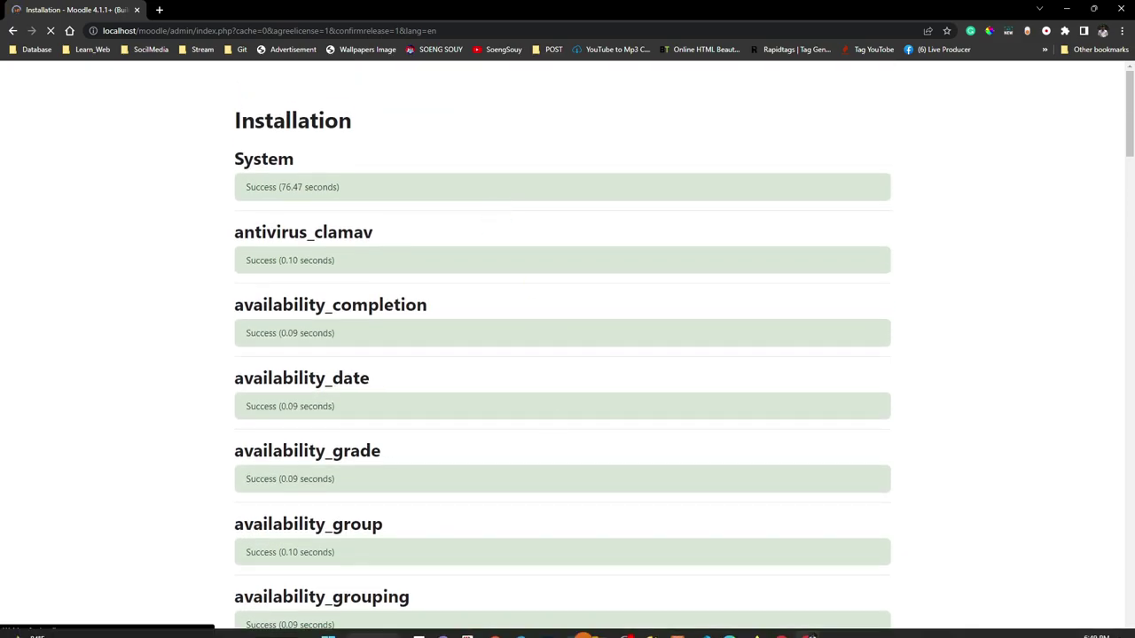
# Glance over config.php in the code editor, then return to the installer.
pyautogui.click(784, 625)
pyautogui.scroll(10, 222, 304)
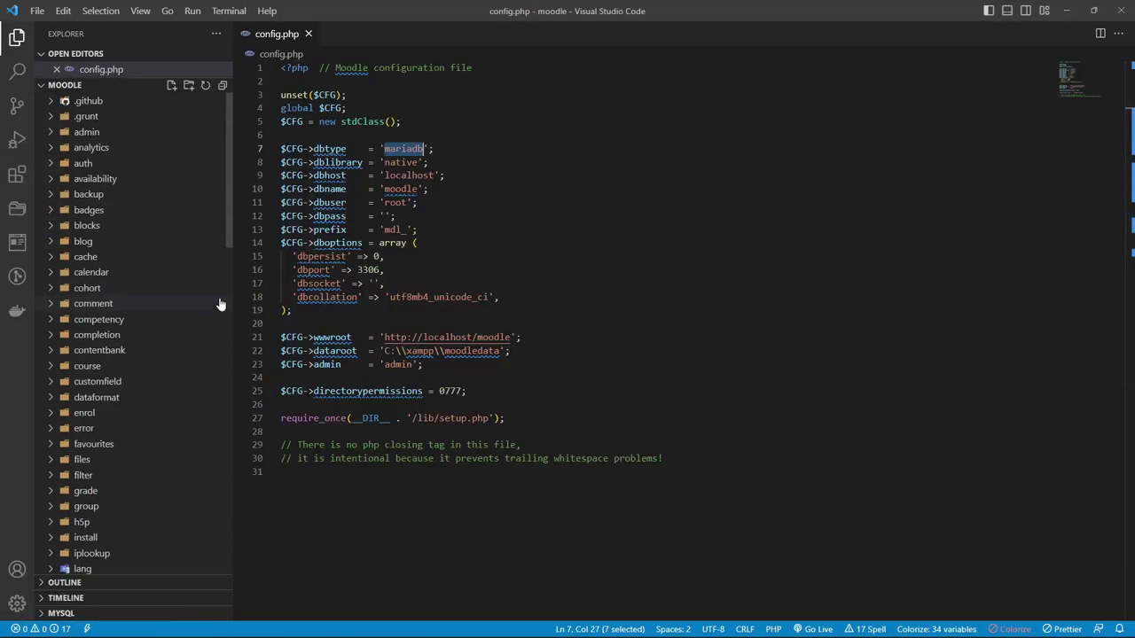
pyautogui.scroll(-20, 178, 481)
pyautogui.click(1069, 10)
# Keep following the installation results down to mod_page's success line.
pyautogui.scroll(-1, 629, 287)
pyautogui.scroll(-1, 585, 426)
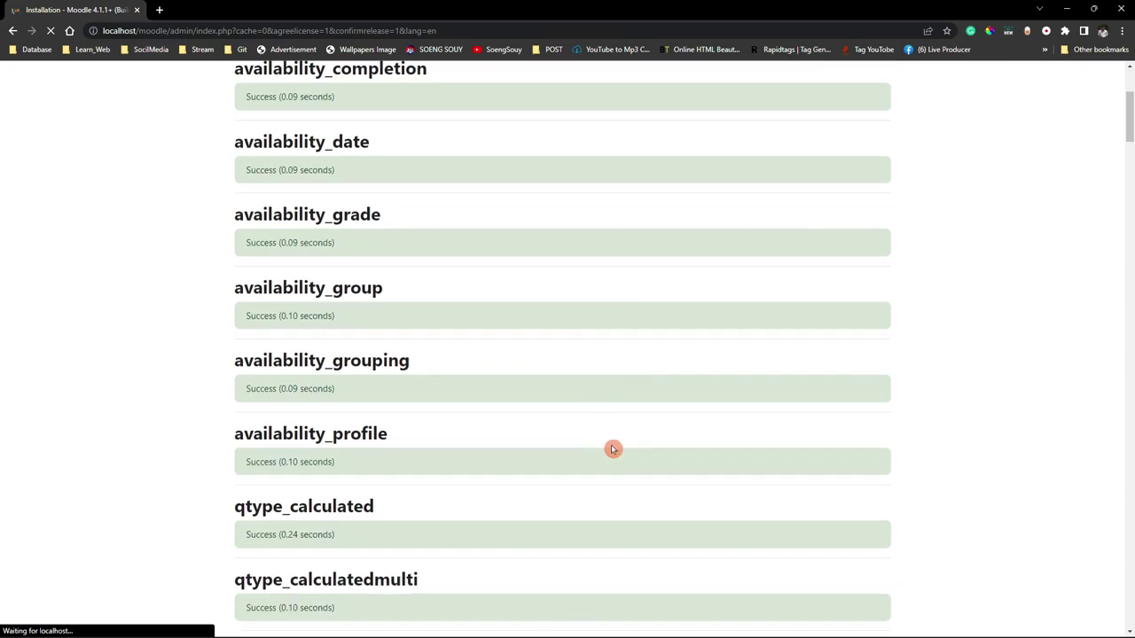
pyautogui.scroll(-6, 570, 474)
pyautogui.scroll(-3, 585, 483)
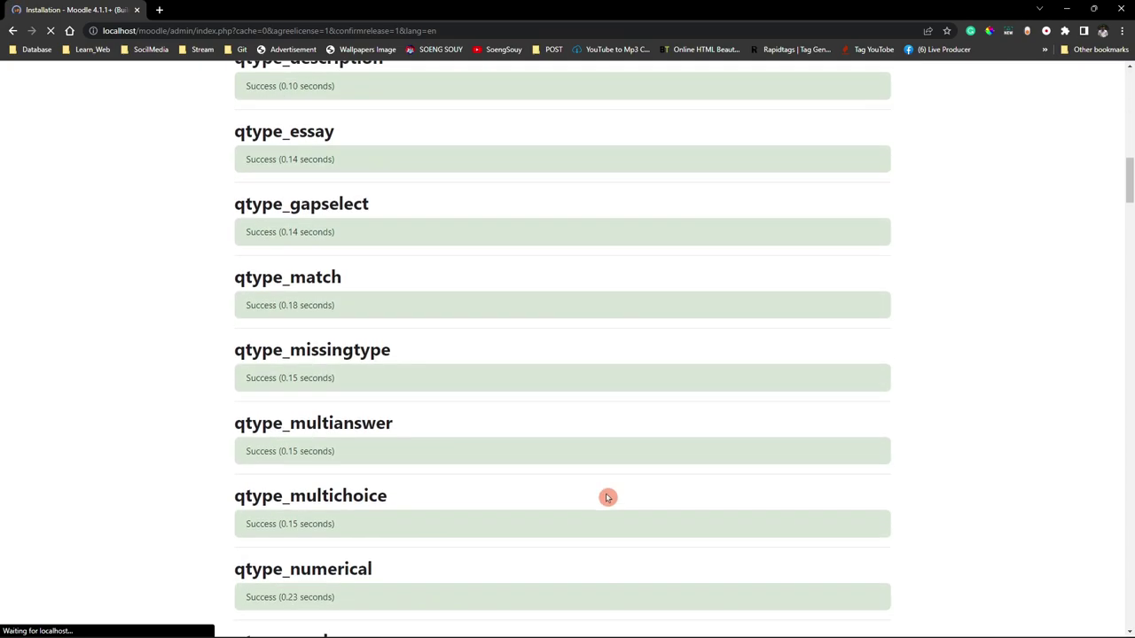
pyautogui.scroll(-2, 601, 491)
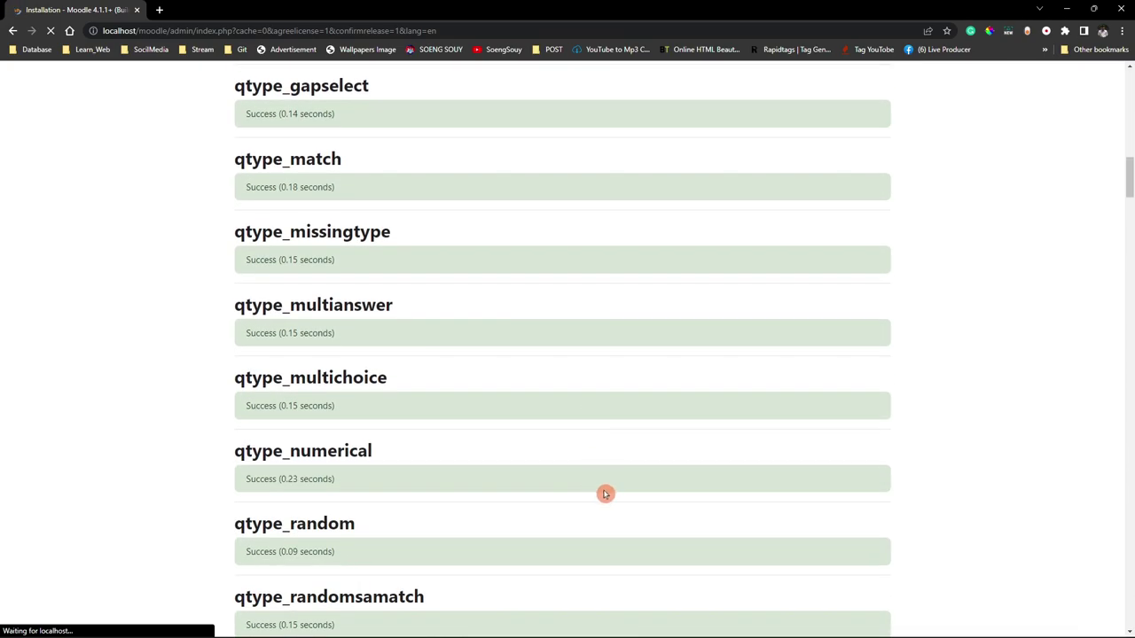
pyautogui.scroll(1, 611, 490)
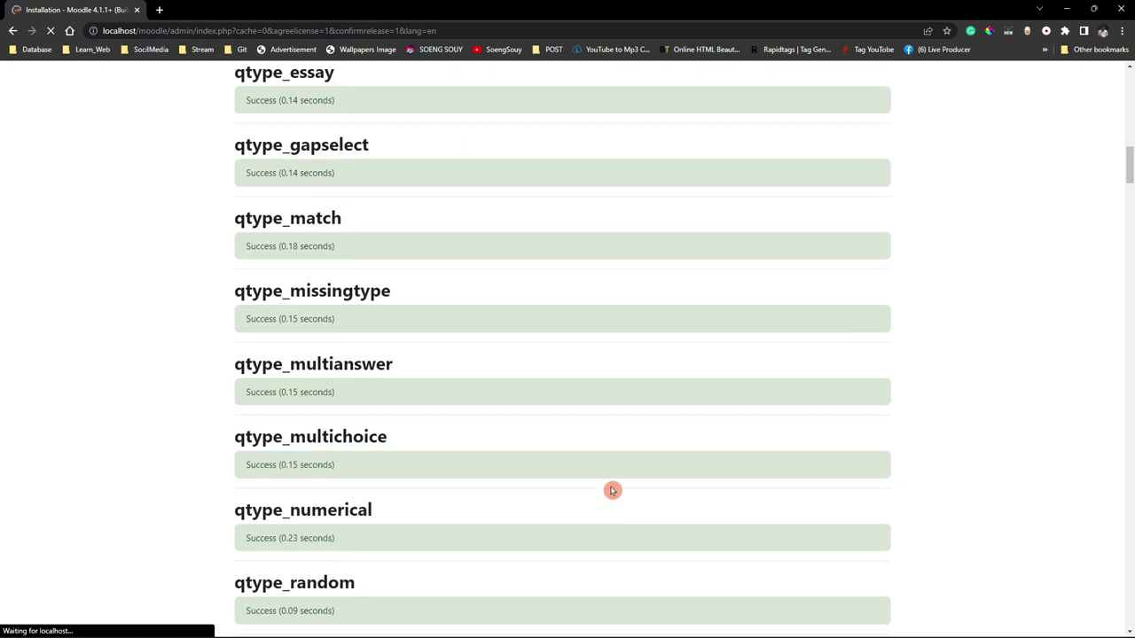
pyautogui.scroll(-2, 611, 490)
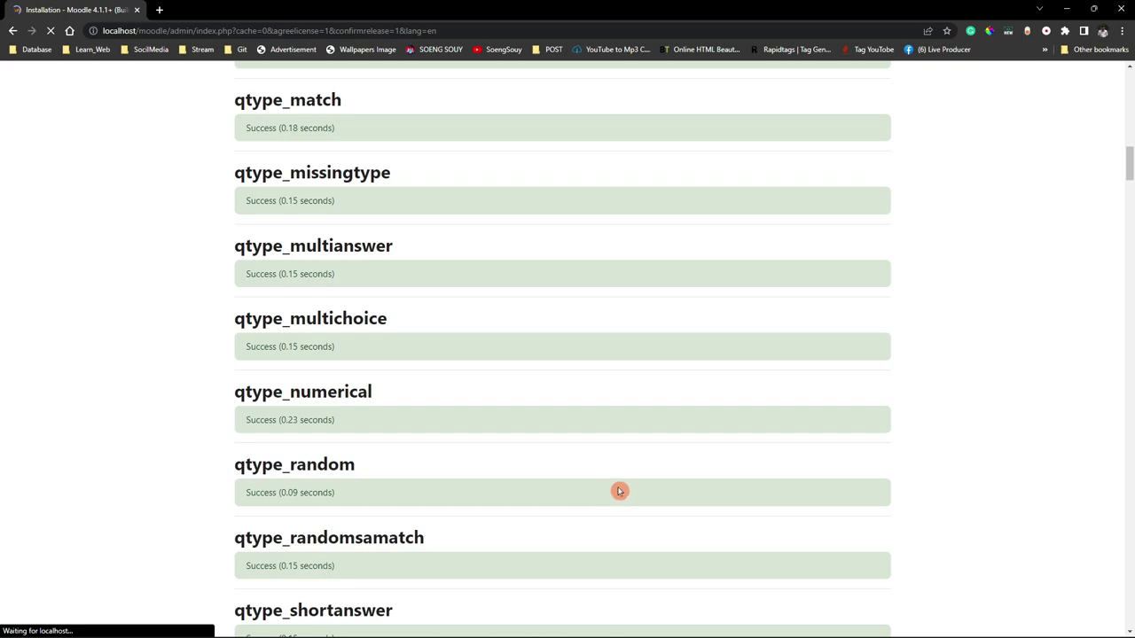
pyautogui.scroll(-20, 623, 505)
pyautogui.tripleClick(629, 467)
# Inspect the moodledata folder's contents in the file browser while installation runs.
pyautogui.click(599, 624)
pyautogui.doubleClick(179, 344)
pyautogui.moveTo(173, 284); pyautogui.dragTo(204, 107)
pyautogui.click(41, 216)
pyautogui.click(1120, 7)
# Scroll to the end of the results, past logstore_standard's Success, where Continue appears.
pyautogui.scroll(-3, 431, 391)
pyautogui.scroll(20, 479, 334)
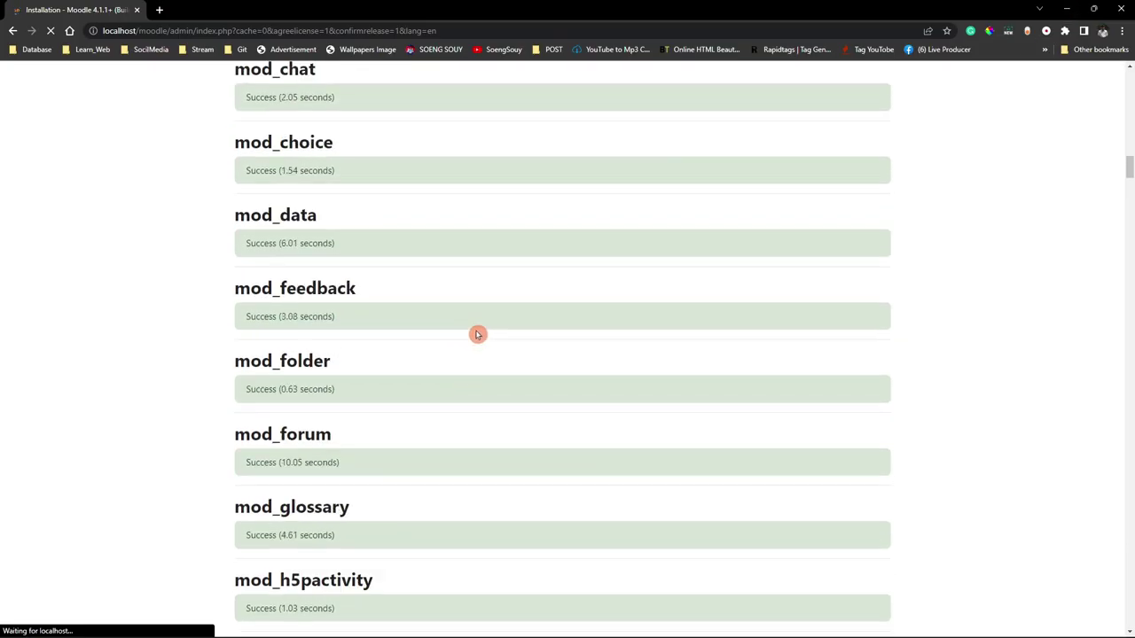
pyautogui.scroll(3, 500, 289)
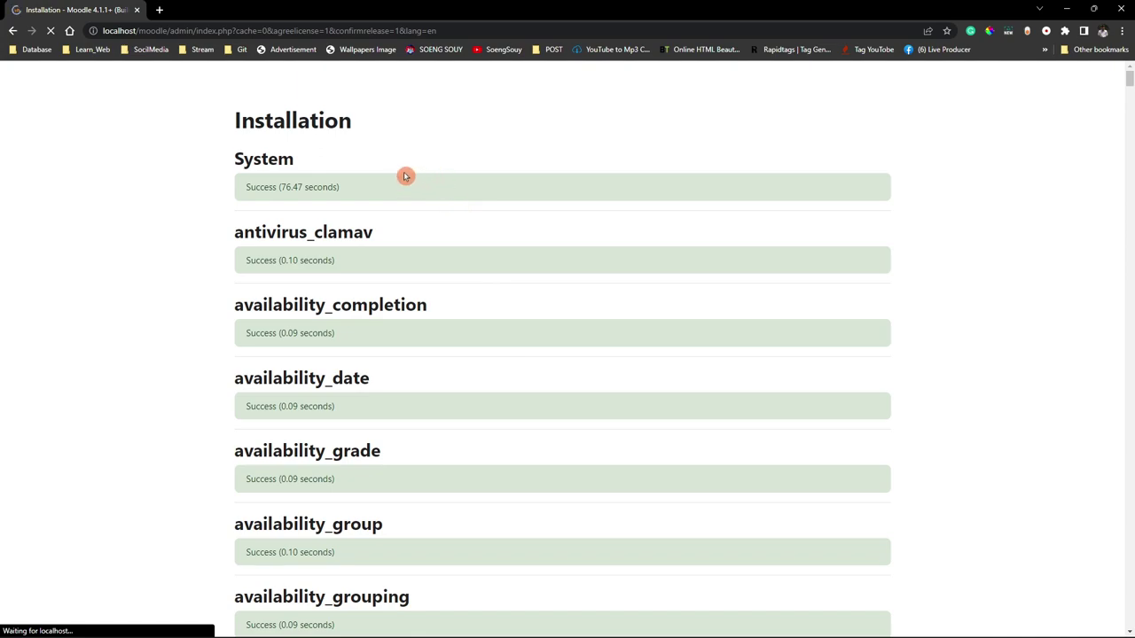
pyautogui.scroll(-10, 429, 230)
pyautogui.scroll(-20, 444, 266)
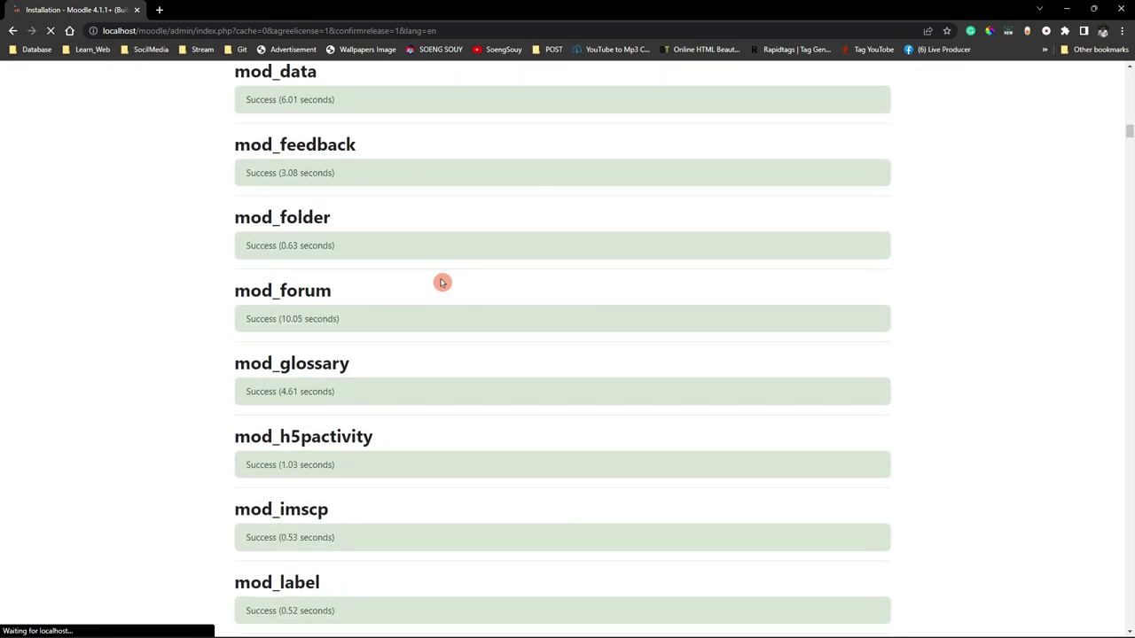
pyautogui.scroll(-5, 420, 299)
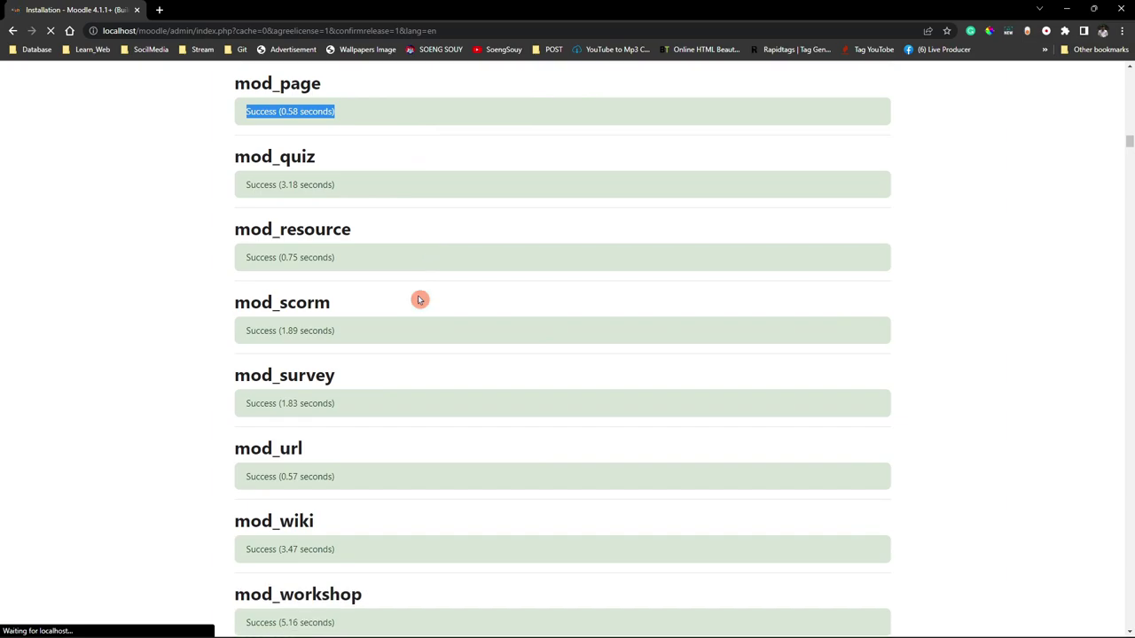
pyautogui.scroll(-5, 421, 306)
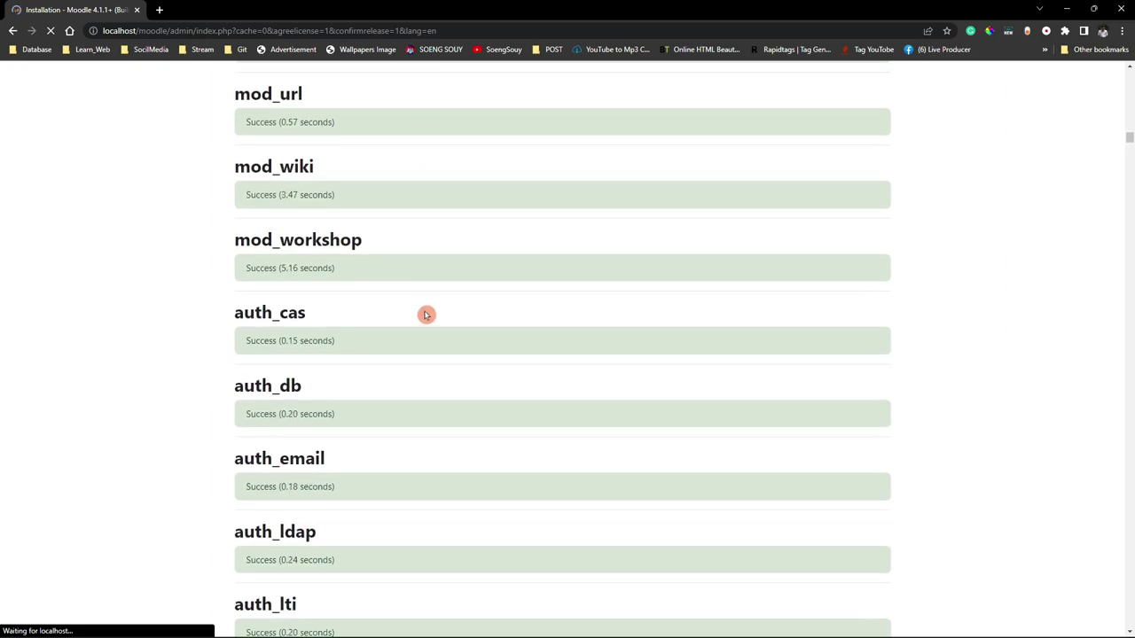
pyautogui.scroll(-20, 426, 315)
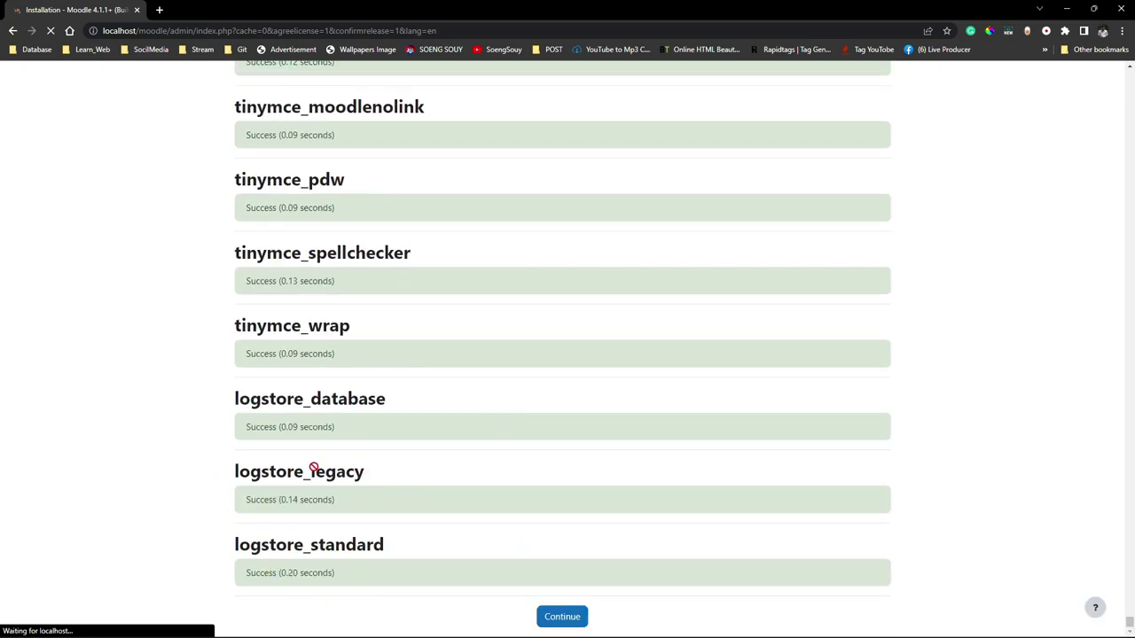
pyautogui.moveTo(239, 471); pyautogui.dragTo(413, 467)
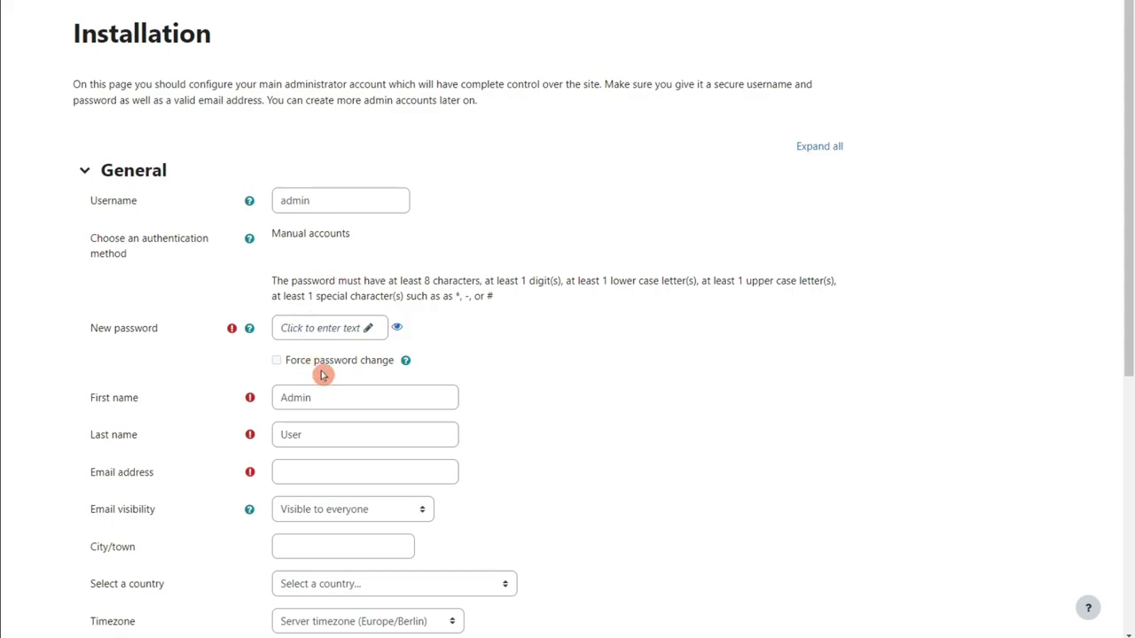
# Keep the username admin and enter a new administrator password.
pyautogui.doubleClick(321, 200)
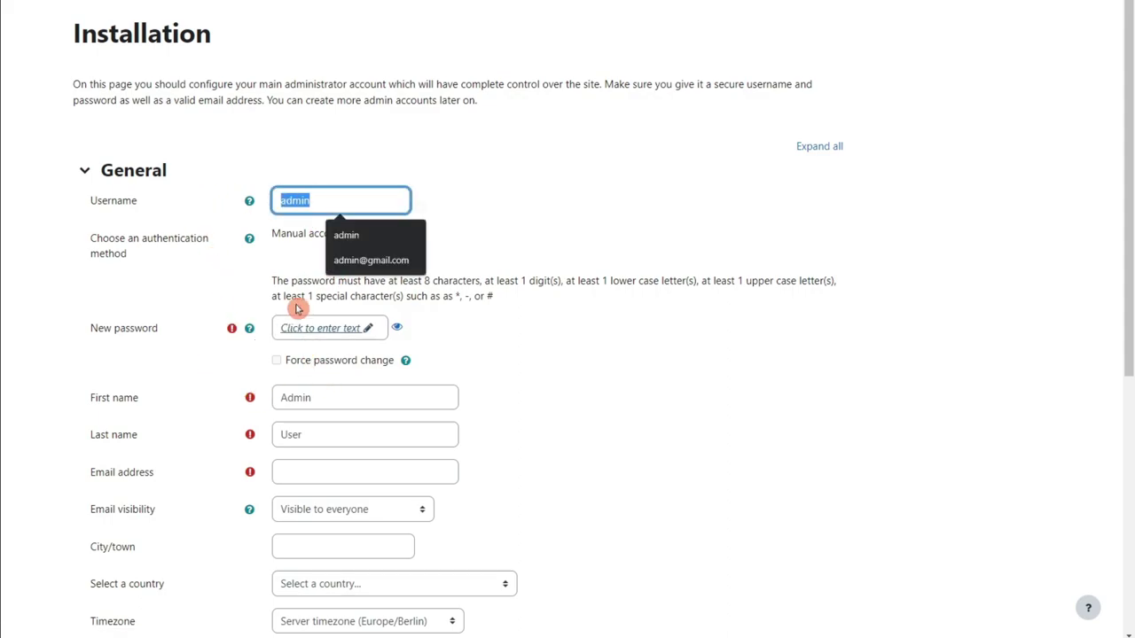
pyautogui.click(286, 233)
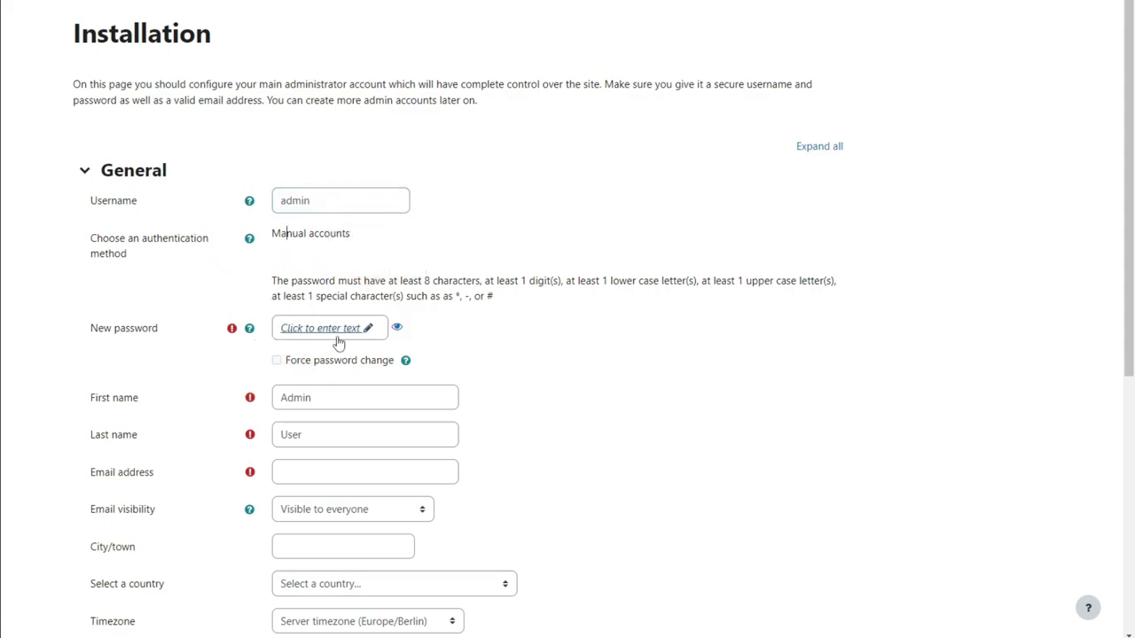
pyautogui.click(368, 330)
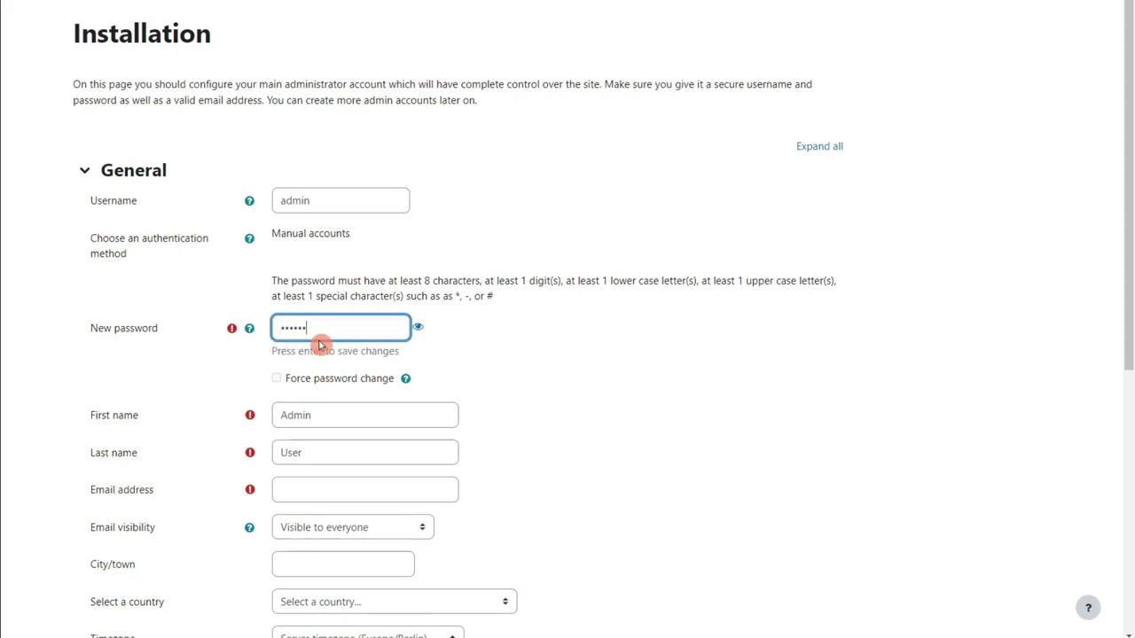
pyautogui.write('!1')
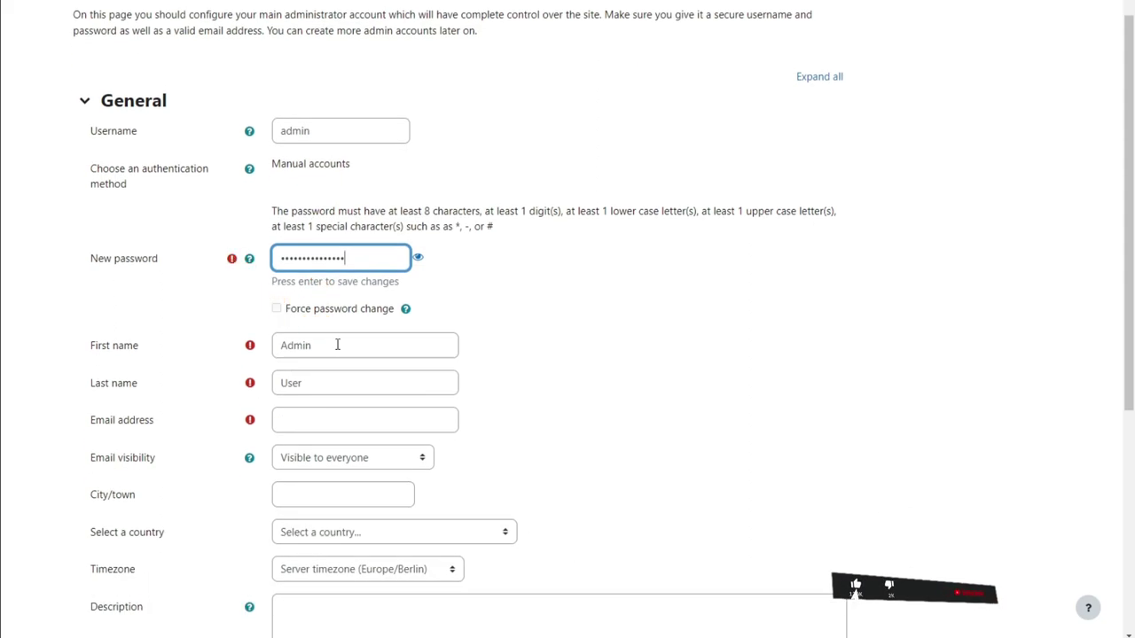
pyautogui.scroll(-3, 322, 354)
pyautogui.press('Tab')
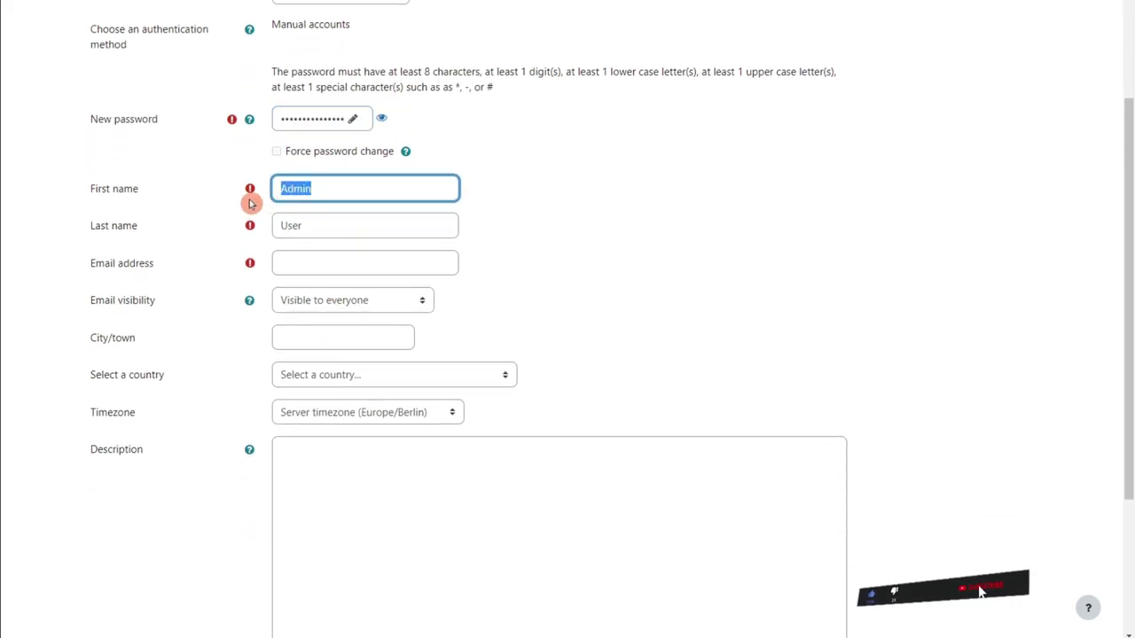
pyautogui.press('Tab')
# Replace the default first and last name with the admin's own name.
pyautogui.click(349, 185)
pyautogui.moveTo(349, 185); pyautogui.dragTo(256, 236)
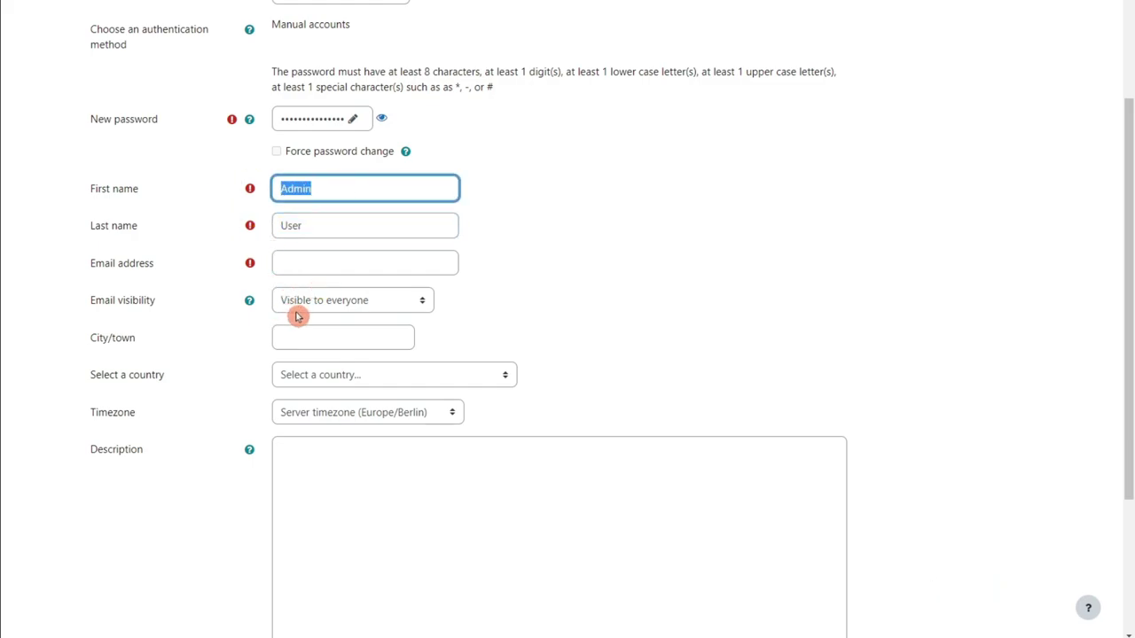
pyautogui.moveTo(343, 190); pyautogui.dragTo(226, 188)
pyautogui.write('Soeng')
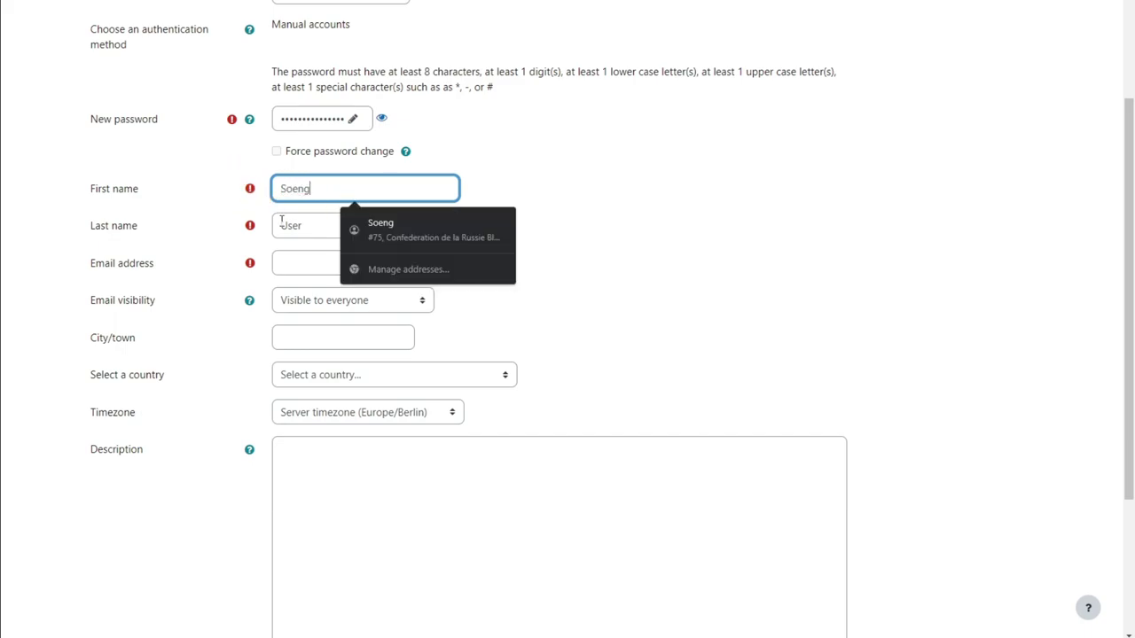
pyautogui.moveTo(310, 237); pyautogui.dragTo(248, 234)
pyautogui.write('S')
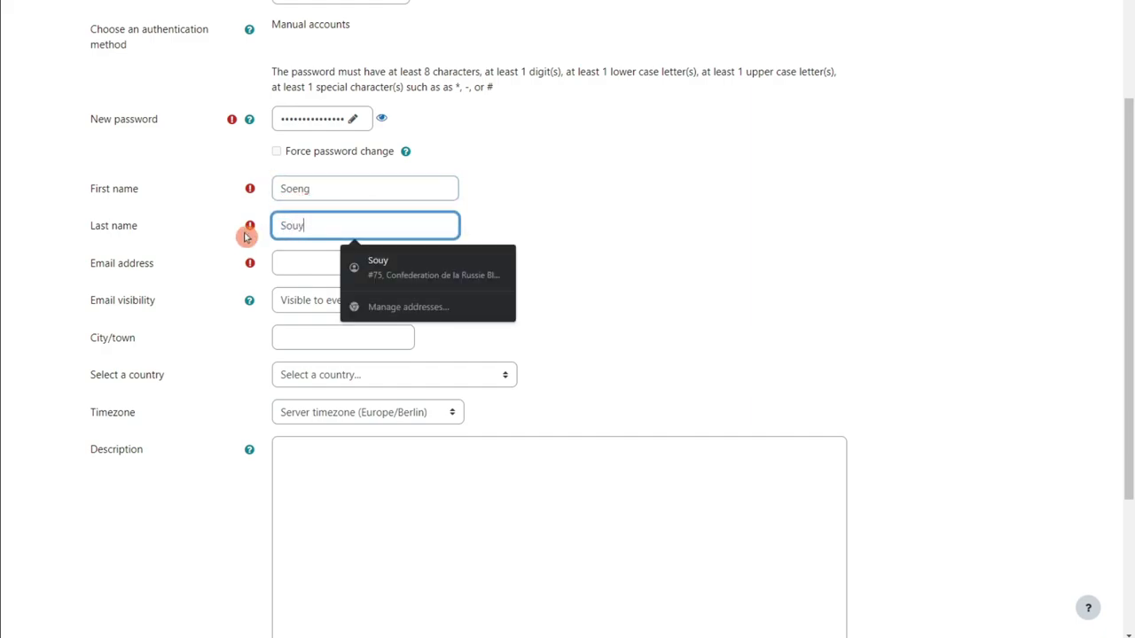
pyautogui.write('ouy')
# Fill in the admin's e-mail from autofill and keep it visible to everyone.
pyautogui.click(298, 255)
pyautogui.click(375, 322)
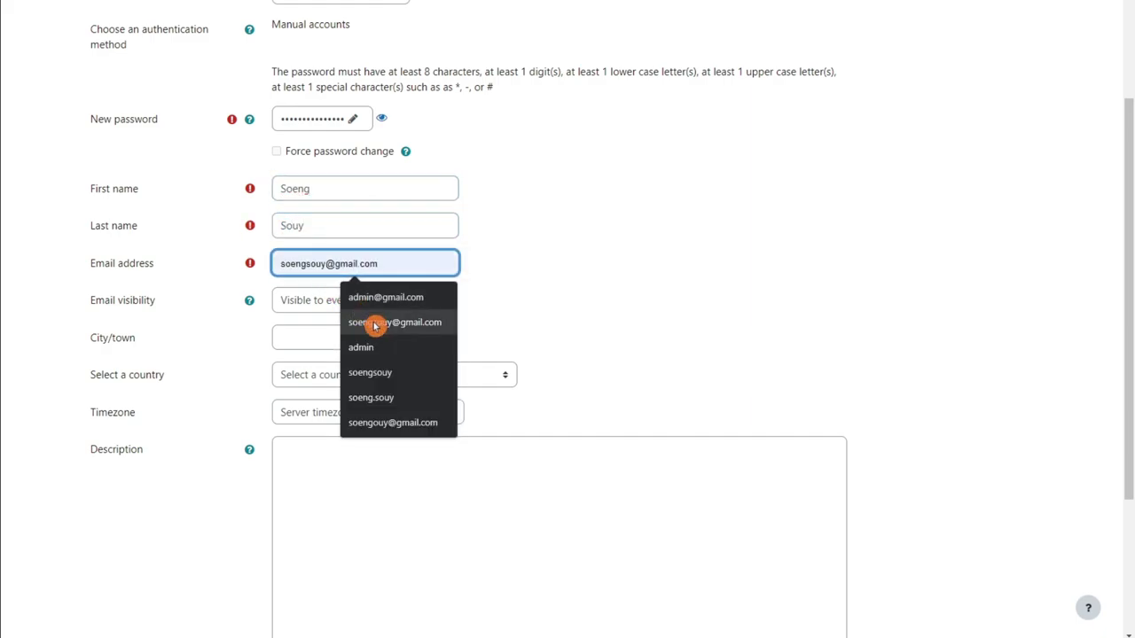
pyautogui.click(316, 306)
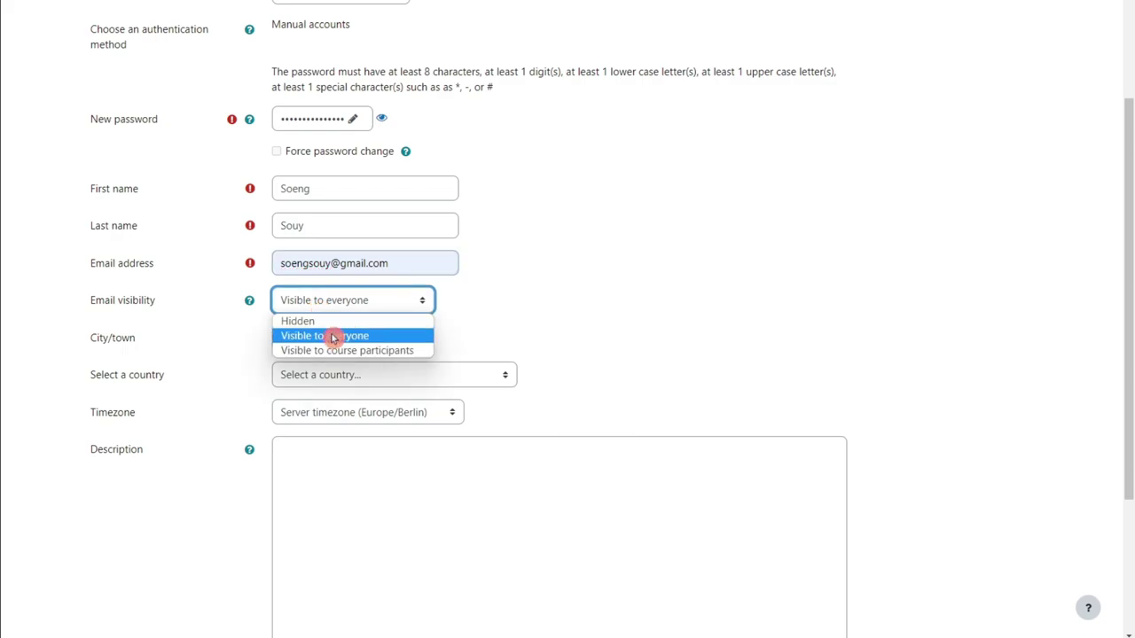
pyautogui.click(324, 343)
# Autofill city Phnom Penh and keep Cambodia as the country.
pyautogui.click(304, 338)
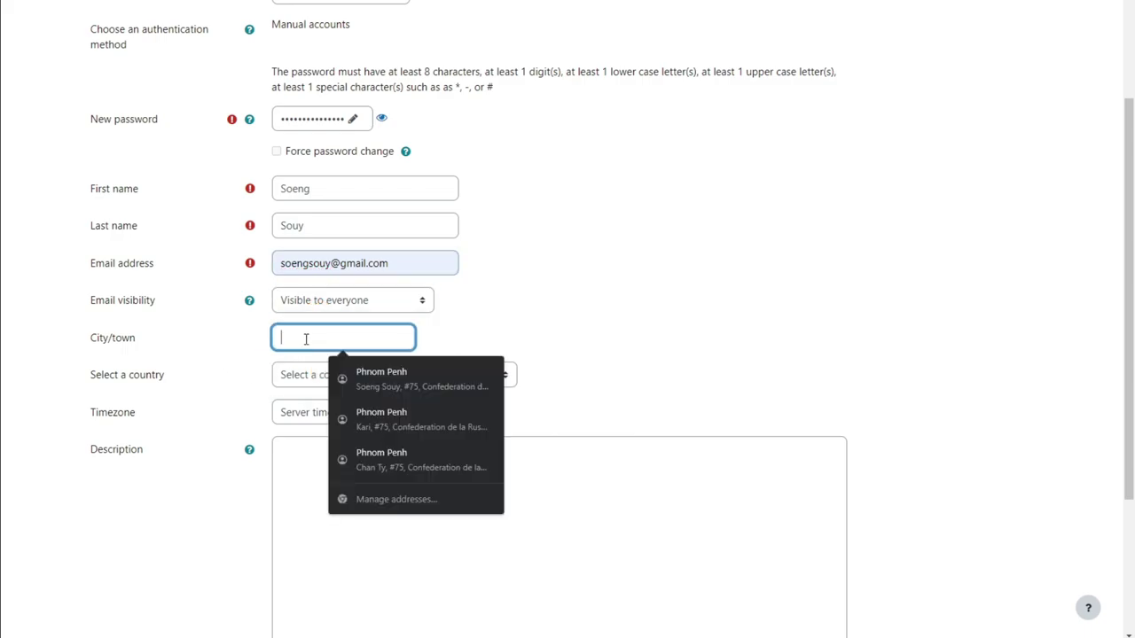
pyautogui.click(397, 382)
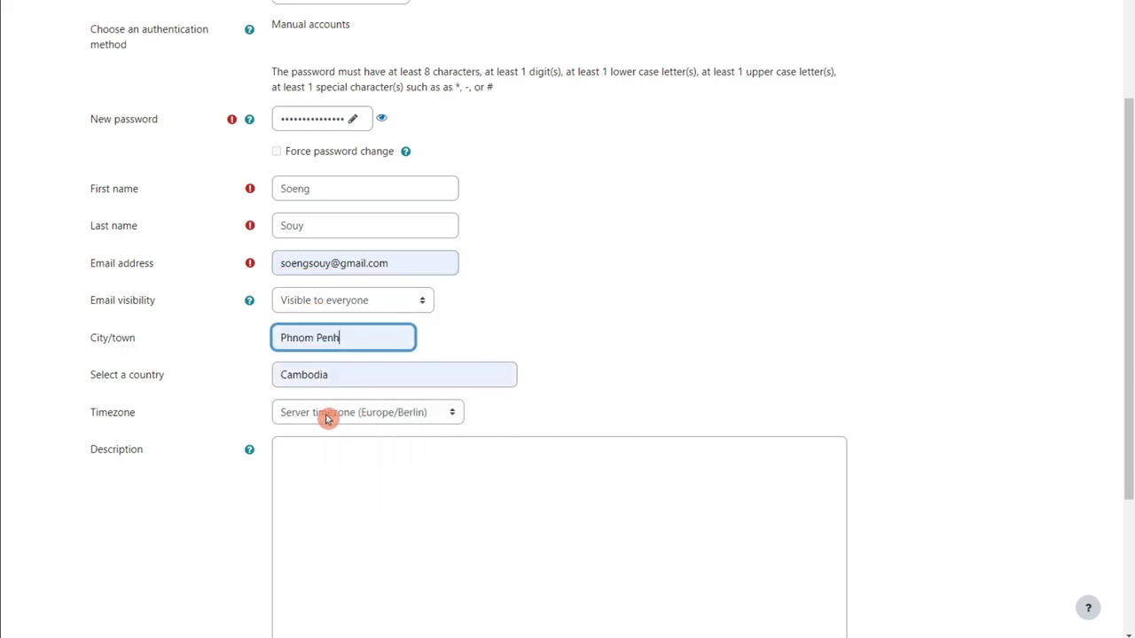
pyautogui.click(367, 375)
pyautogui.click(369, 377)
pyautogui.click(364, 415)
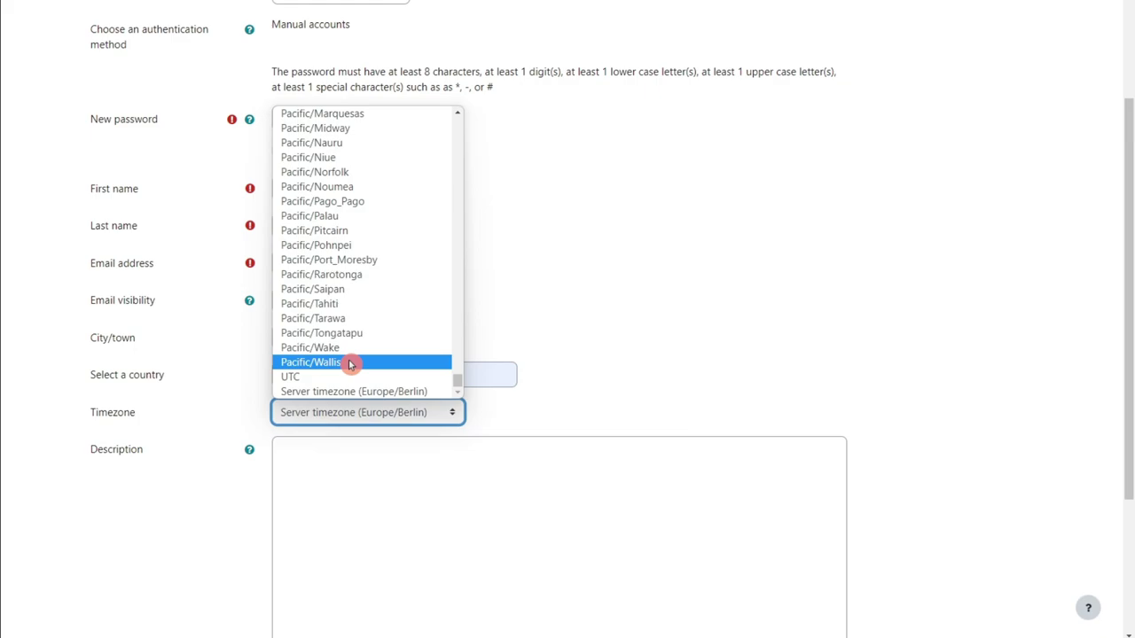
# Pick Asia/Phnom_Penh from the Timezone dropdown list.
pyautogui.press('a')
pyautogui.press('a')
pyautogui.press('a')
pyautogui.press('a')
pyautogui.press('a')
pyautogui.press('a')
pyautogui.press('a')
pyautogui.press('a')
pyautogui.press('a')
pyautogui.press('a')
pyautogui.press('a')
pyautogui.press('a')
pyautogui.press('a')
pyautogui.press('a')
pyautogui.press('a')
pyautogui.press('a')
pyautogui.press('a')
pyautogui.press('a')
pyautogui.press('a')
pyautogui.press('a')
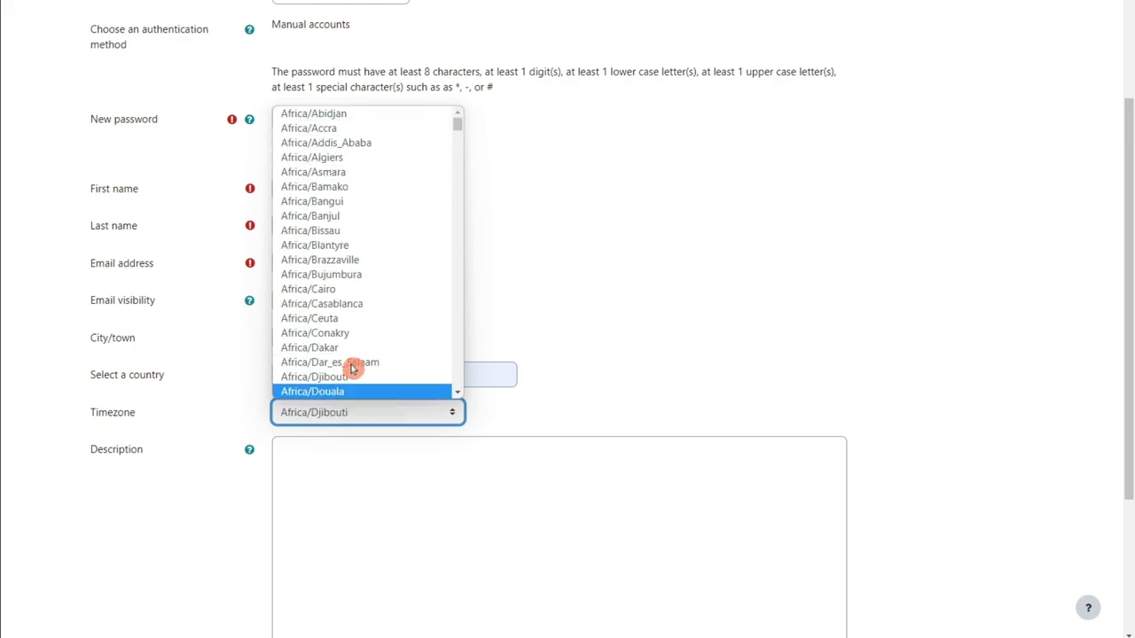
pyautogui.press('a')
pyautogui.press('a')
pyautogui.press('a')
pyautogui.press('a')
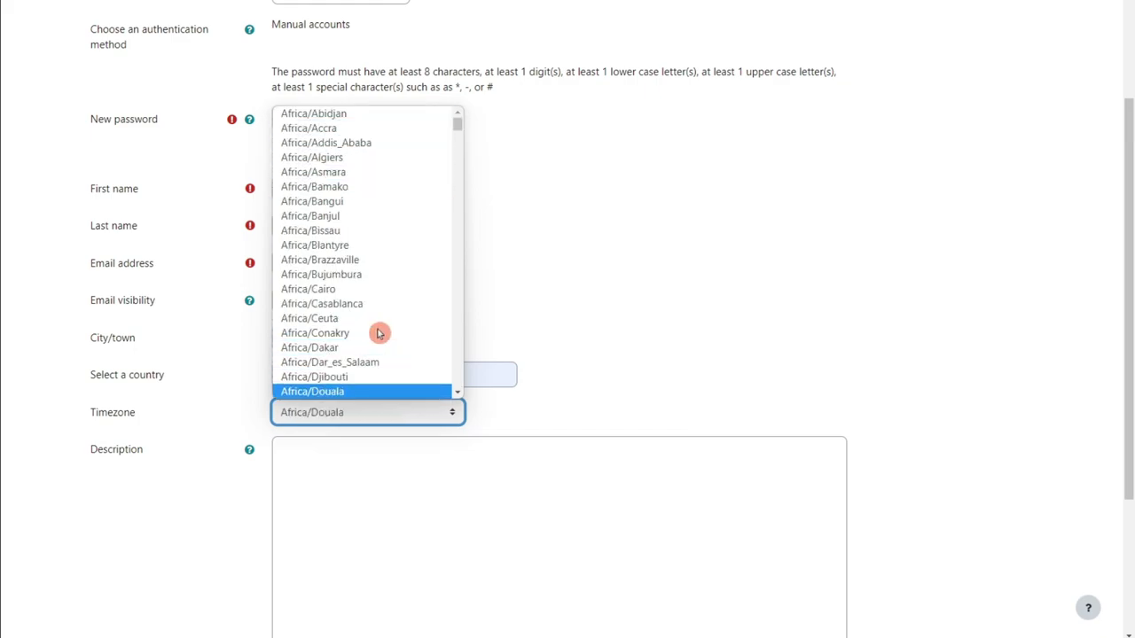
pyautogui.press('a')
pyautogui.press('a')
pyautogui.press('a')
pyautogui.press('a')
pyautogui.press('a')
pyautogui.press('a')
pyautogui.press('a')
pyautogui.press('a')
pyautogui.press('a')
pyautogui.press('a')
pyautogui.press('a')
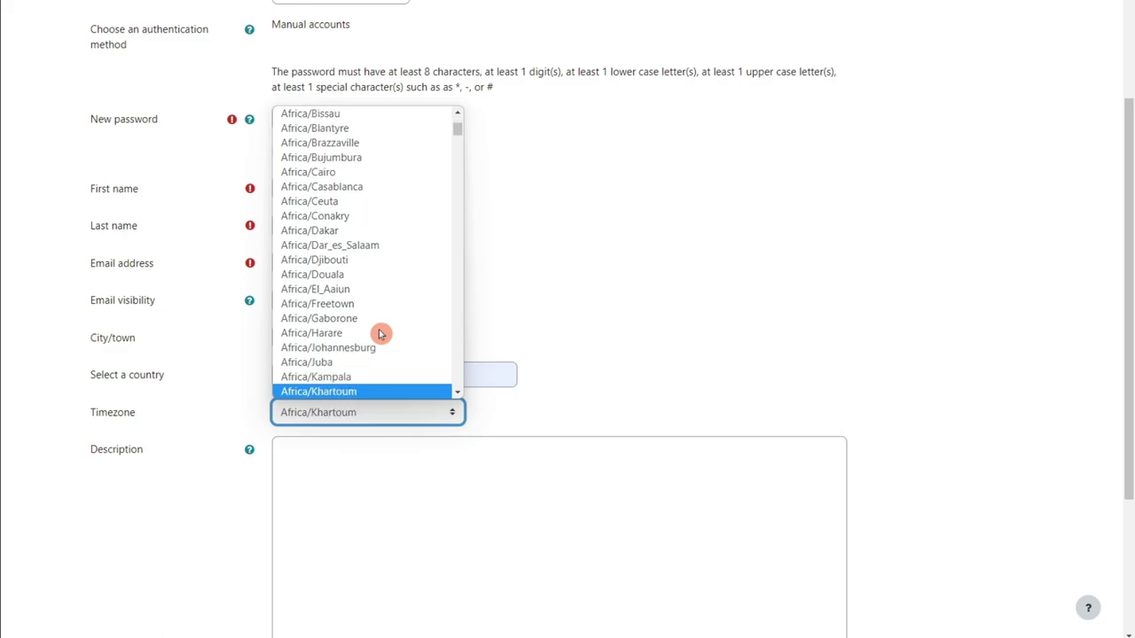
pyautogui.press('a')
pyautogui.press('a')
pyautogui.press('a')
pyautogui.press('a')
pyautogui.press('a')
pyautogui.press('a')
pyautogui.press('a')
pyautogui.press('a')
pyautogui.press('a')
pyautogui.press('a')
pyautogui.press('a')
pyautogui.press('a')
pyautogui.press('a')
pyautogui.press('a')
pyautogui.press('a')
pyautogui.press('a')
pyautogui.press('a')
pyautogui.press('a')
pyautogui.press('a')
pyautogui.press('a')
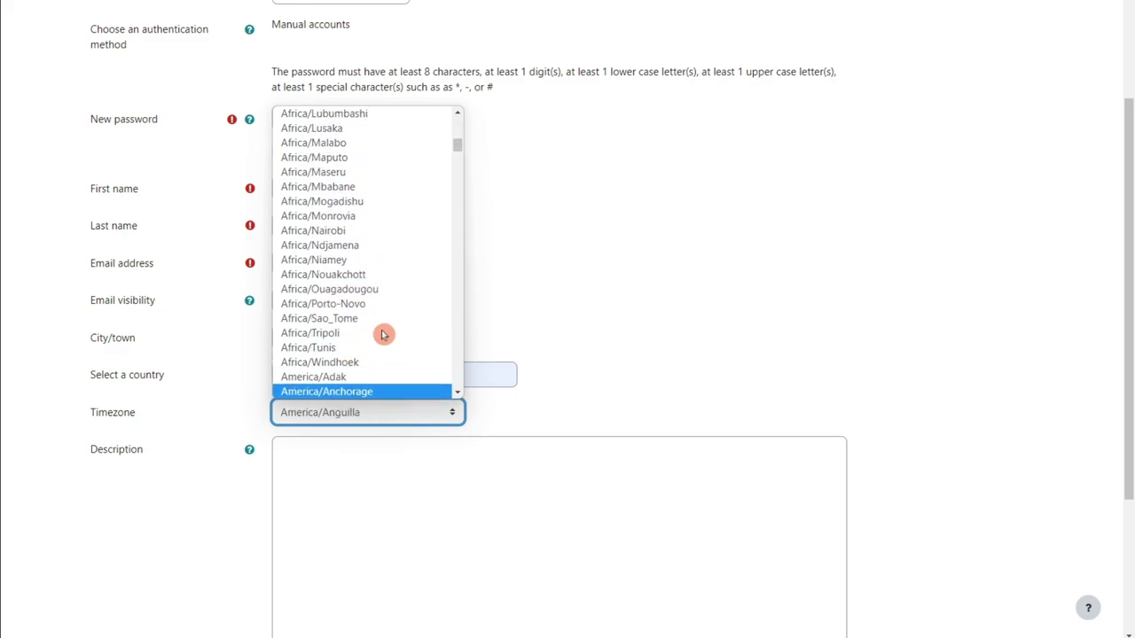
pyautogui.moveTo(458, 151); pyautogui.dragTo(462, 105)
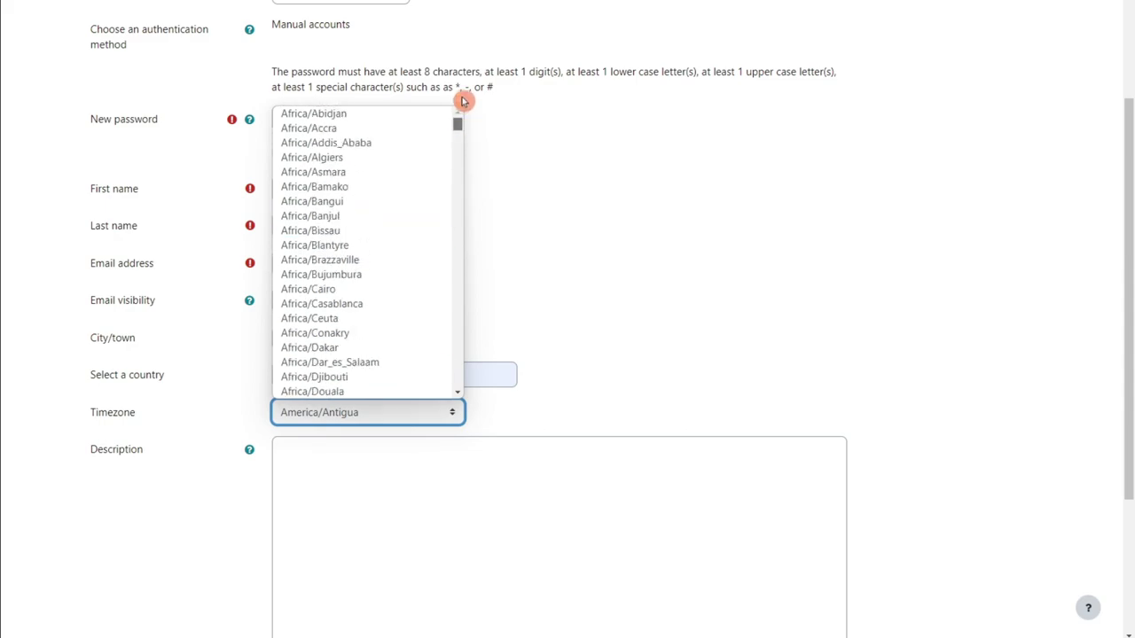
pyautogui.scroll(-10, 426, 178)
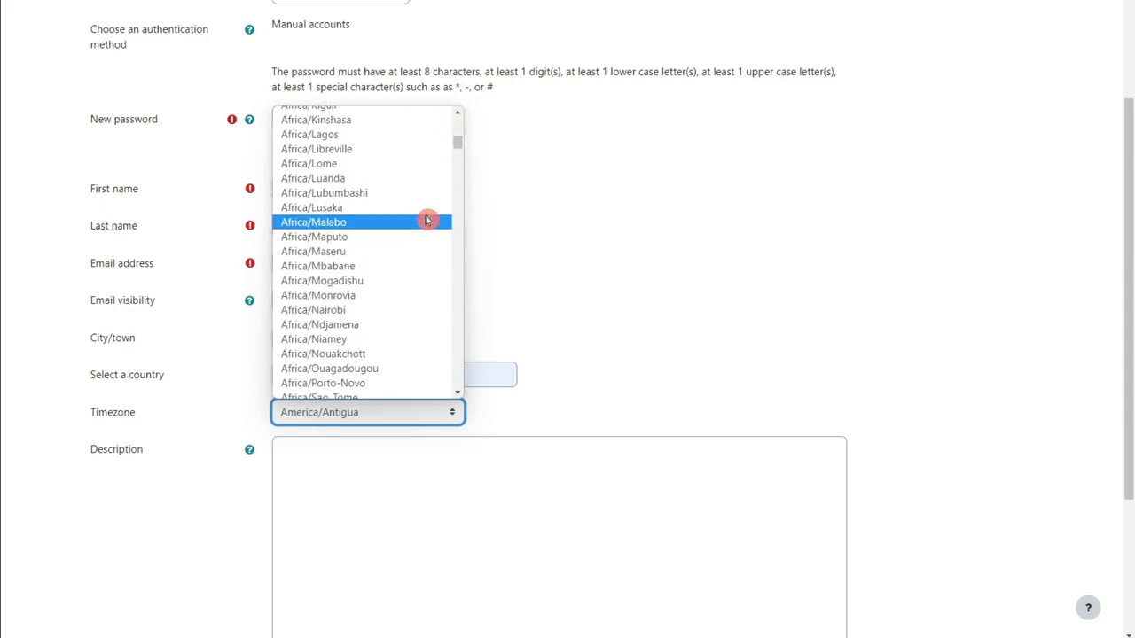
pyautogui.scroll(-20, 426, 245)
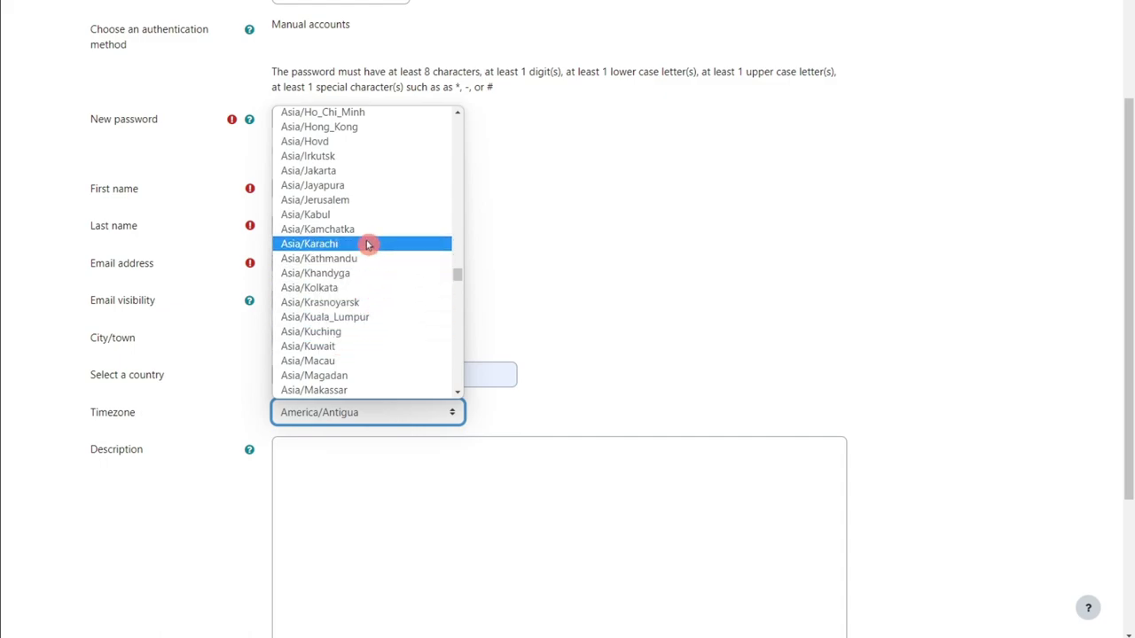
pyautogui.scroll(1, 363, 213)
pyautogui.scroll(1, 363, 213)
pyautogui.scroll(-3, 375, 248)
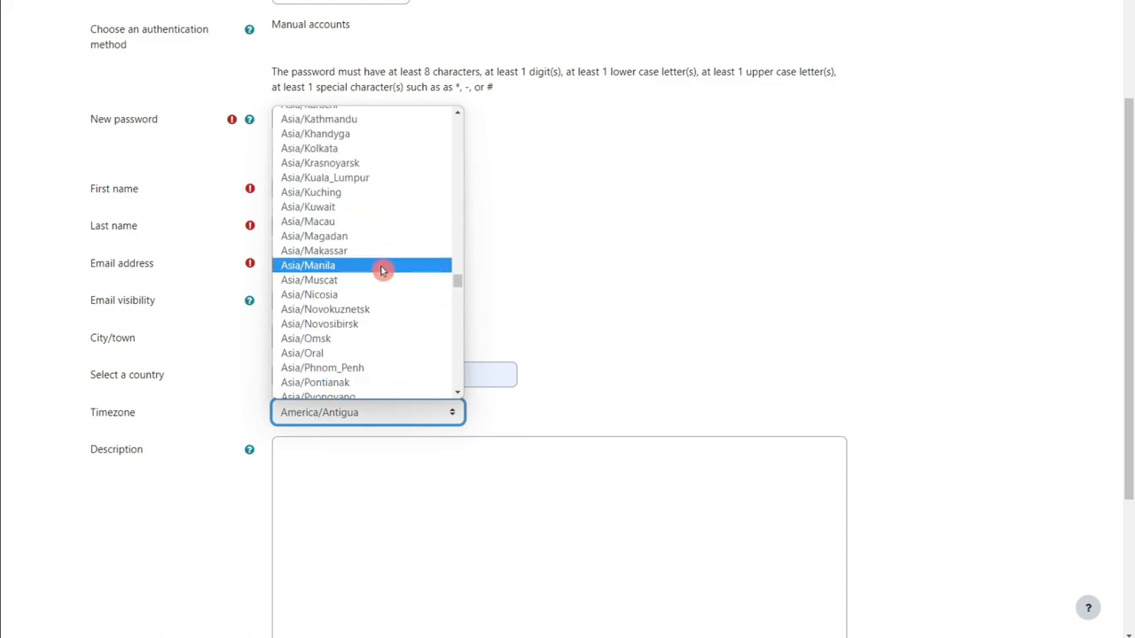
pyautogui.scroll(-3, 373, 297)
pyautogui.click(358, 227)
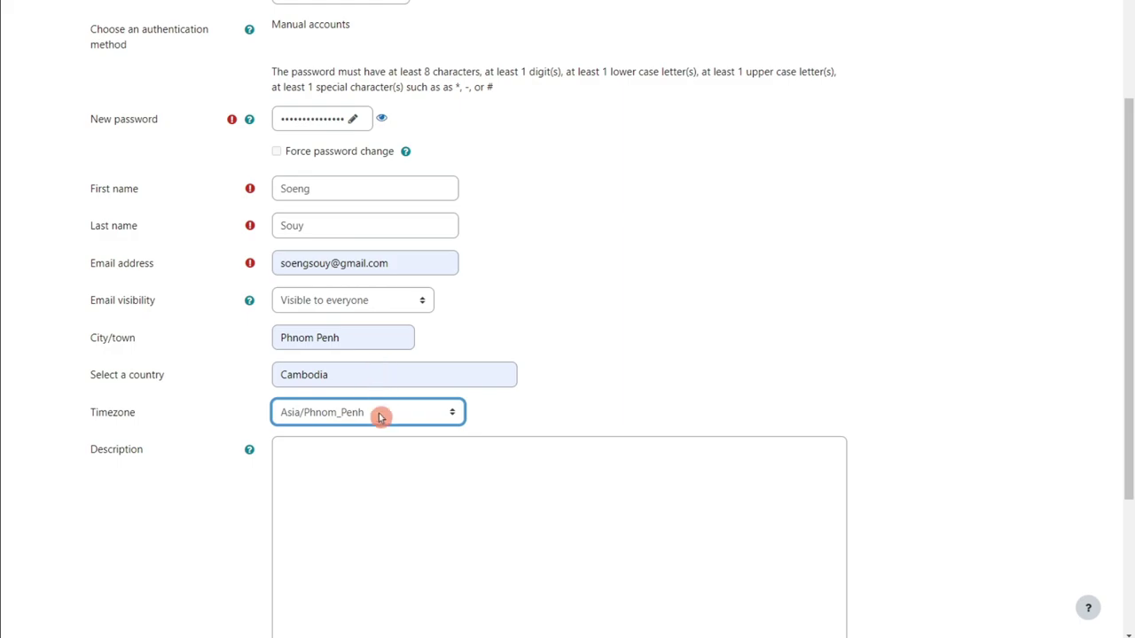
pyautogui.scroll(-3, 368, 411)
pyautogui.click(341, 367)
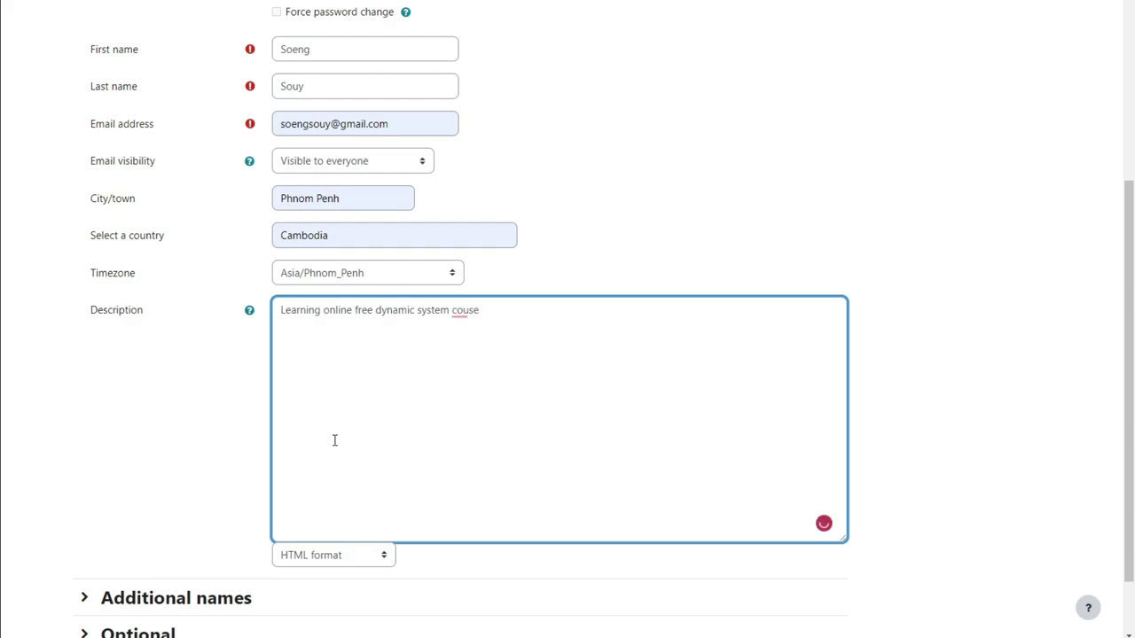
# Correct 'couse' to 'course' in the description 'Learning online free dynamic system course.'.
pyautogui.click(466, 310)
pyautogui.click(487, 333)
pyautogui.scroll(-1, 470, 395)
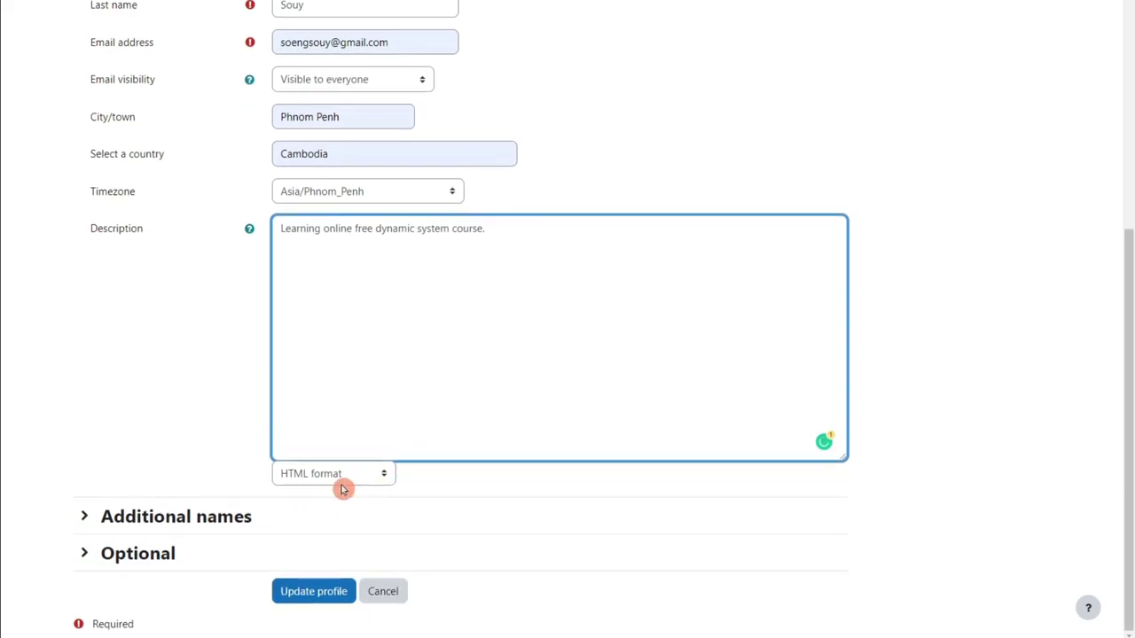
# Expand the Additional names and Optional sections, then submit with Update profile.
pyautogui.click(86, 517)
pyautogui.scroll(-2, 133, 523)
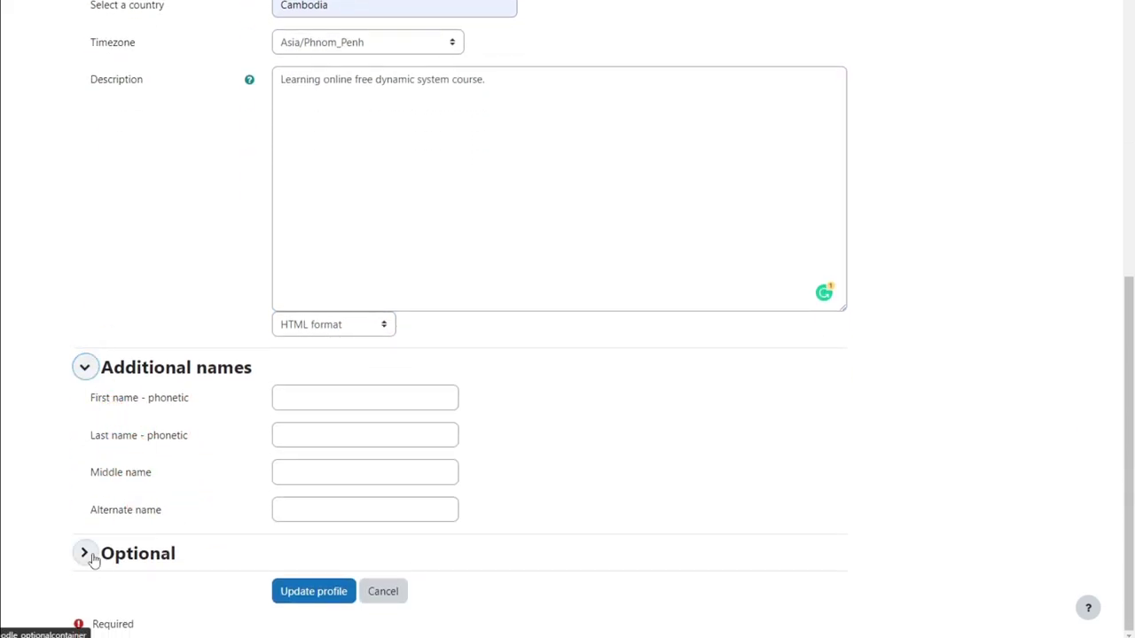
pyautogui.click(84, 553)
pyautogui.scroll(-3, 241, 489)
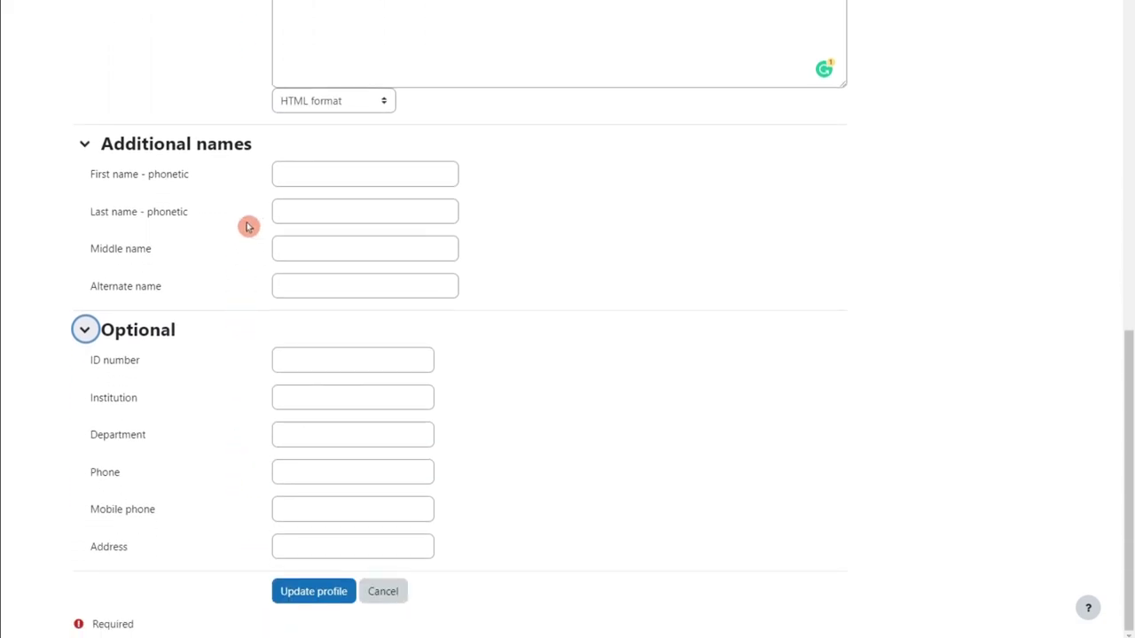
pyautogui.click(303, 166)
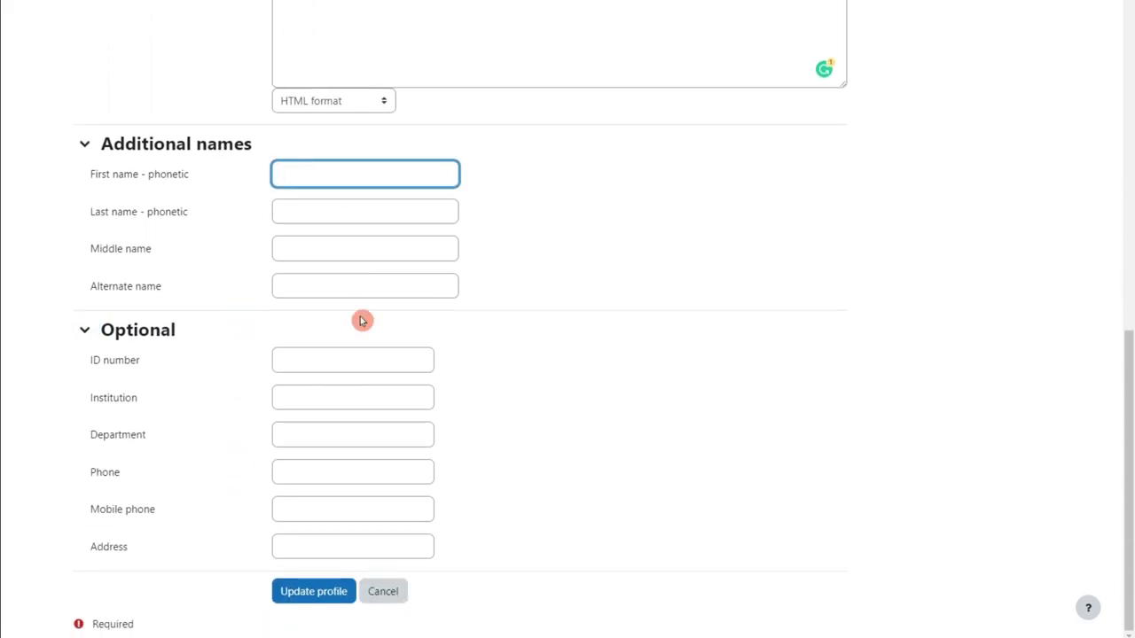
pyautogui.click(300, 602)
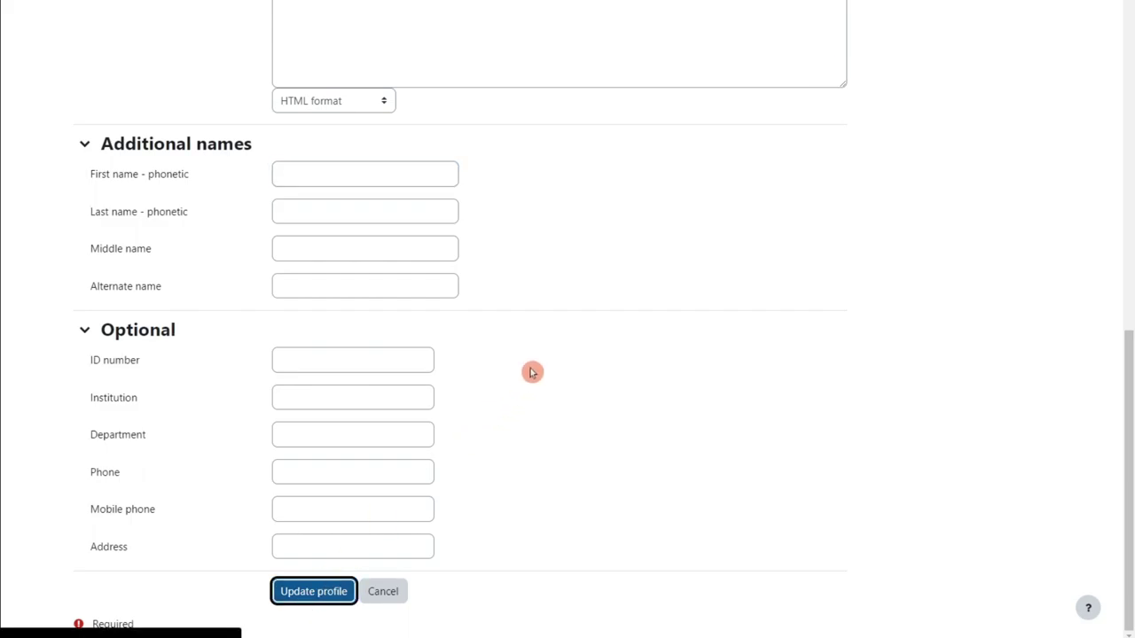
pyautogui.scroll(9, 541, 310)
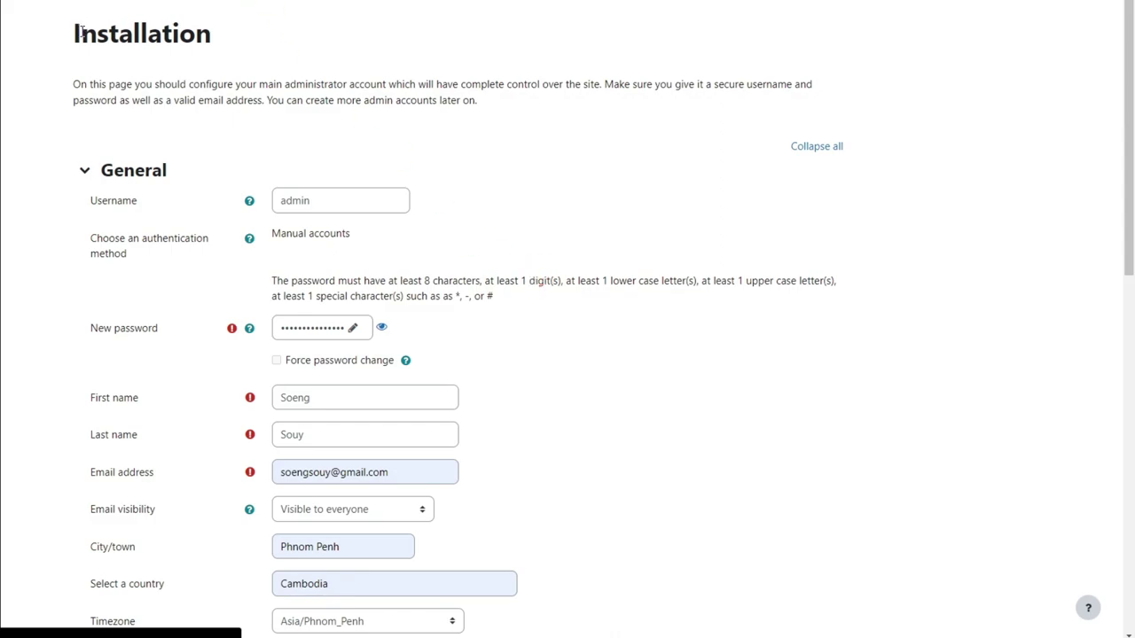
# Read the password requirements and look over the filled administrator account form.
pyautogui.moveTo(76, 34); pyautogui.dragTo(213, 50)
pyautogui.moveTo(73, 85); pyautogui.dragTo(470, 105)
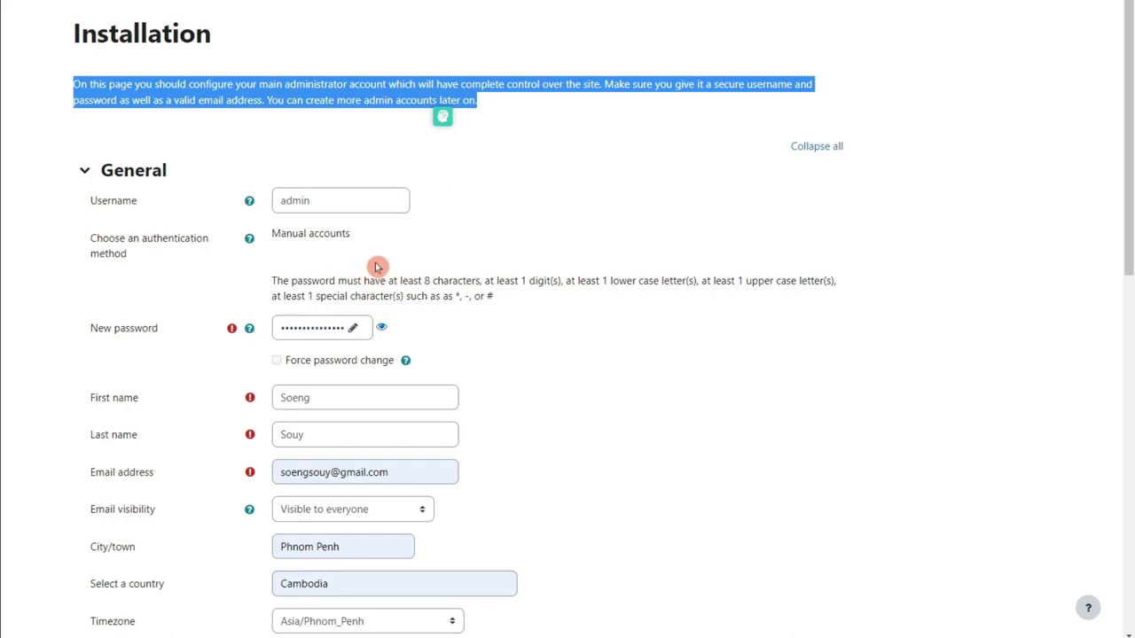
pyautogui.moveTo(272, 282); pyautogui.dragTo(529, 294)
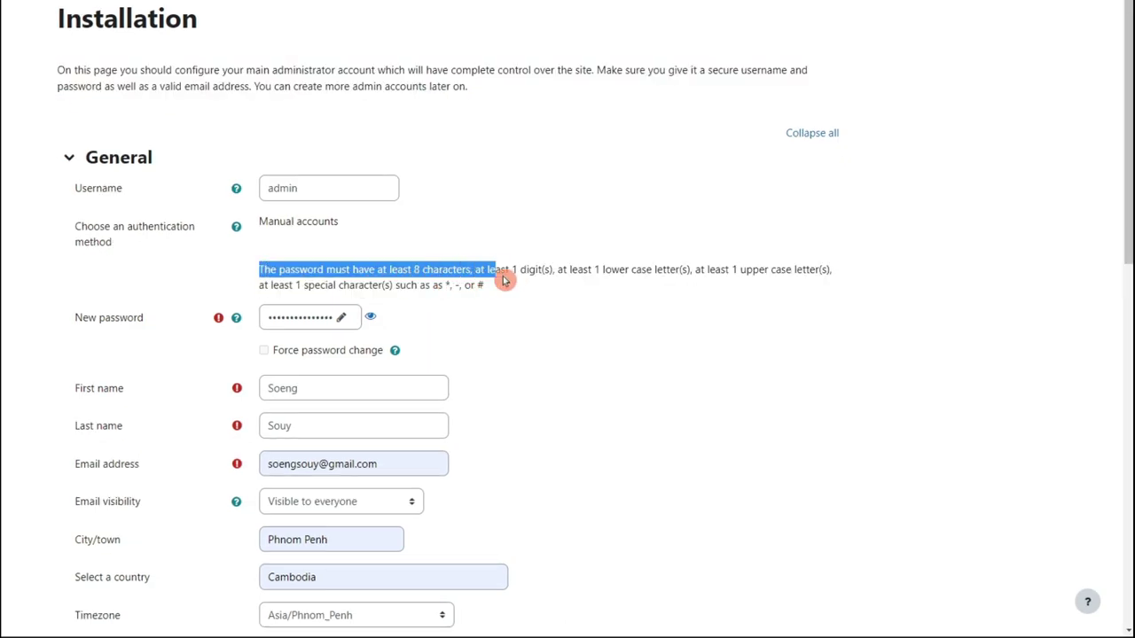
pyautogui.scroll(-10, 479, 355)
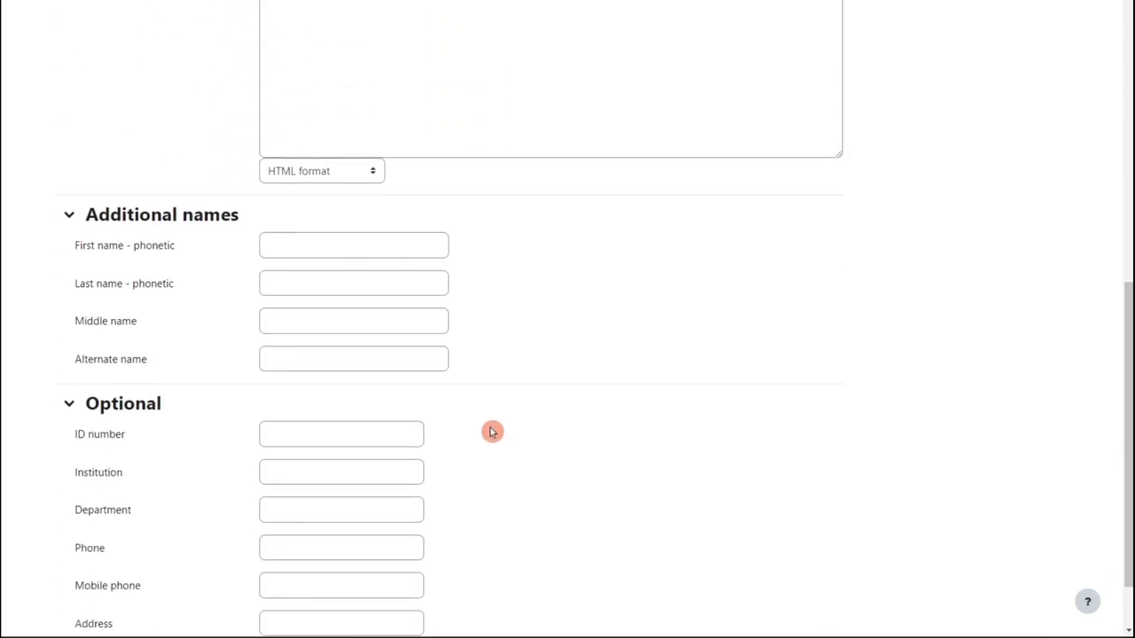
pyautogui.scroll(10, 461, 399)
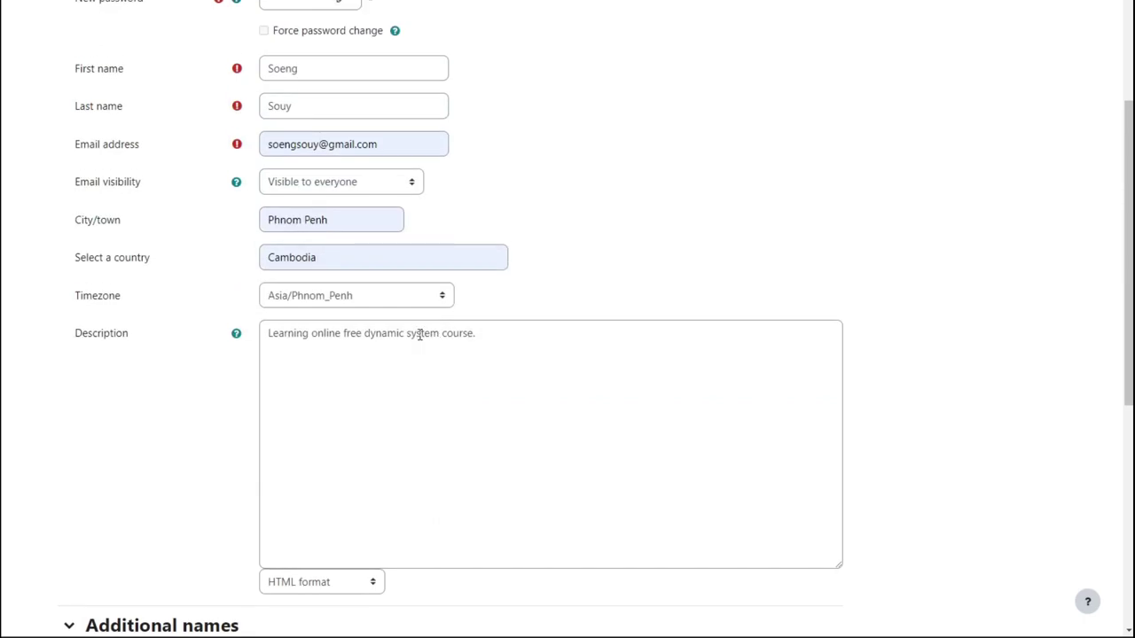
pyautogui.click(296, 106)
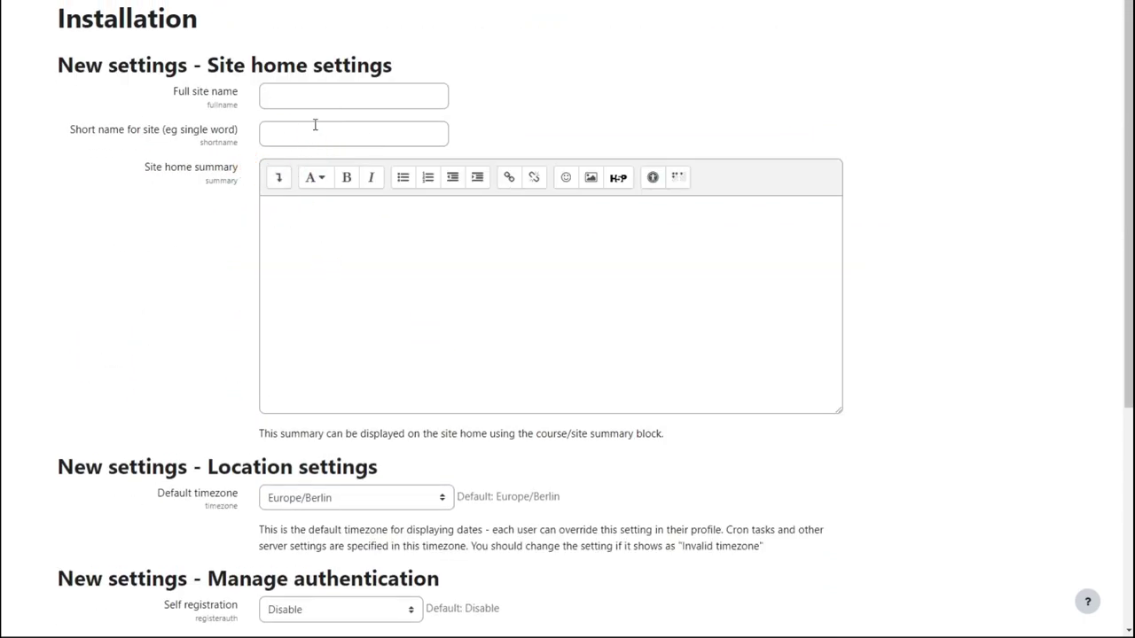
# Set the full site name to Learning.
pyautogui.click(307, 94)
pyautogui.click(365, 132)
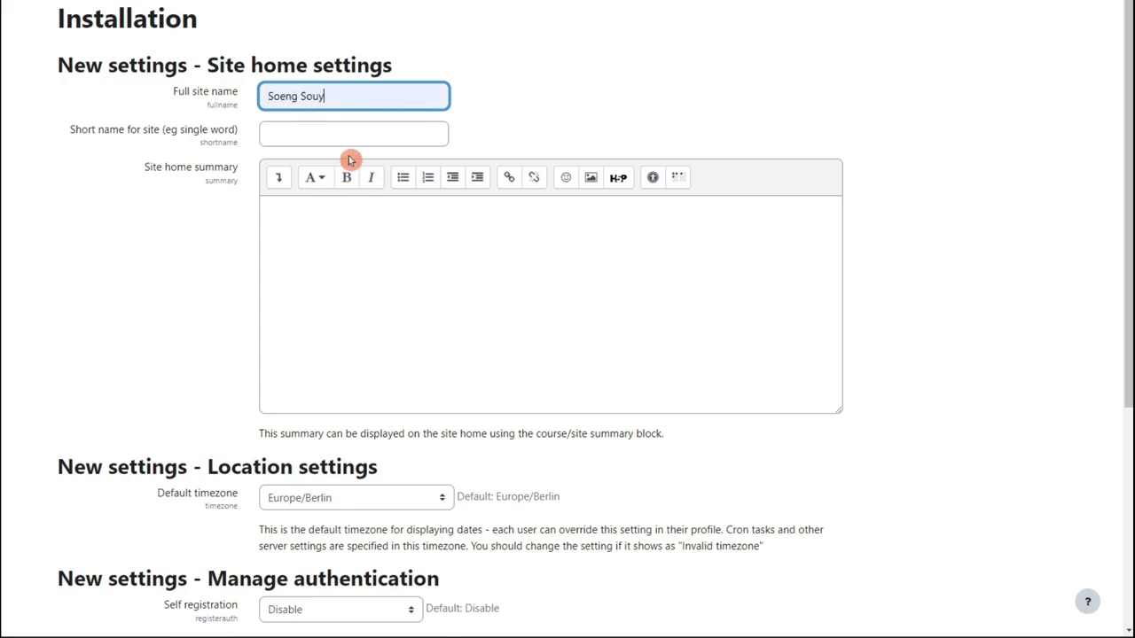
pyautogui.moveTo(344, 104); pyautogui.dragTo(200, 92)
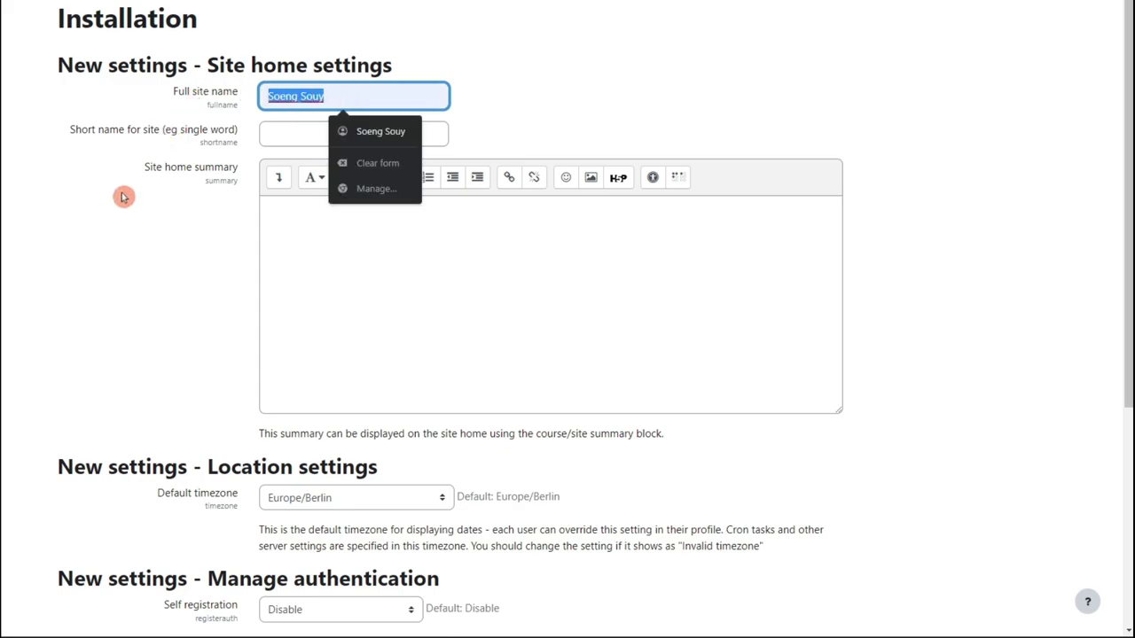
pyautogui.write('Lear')
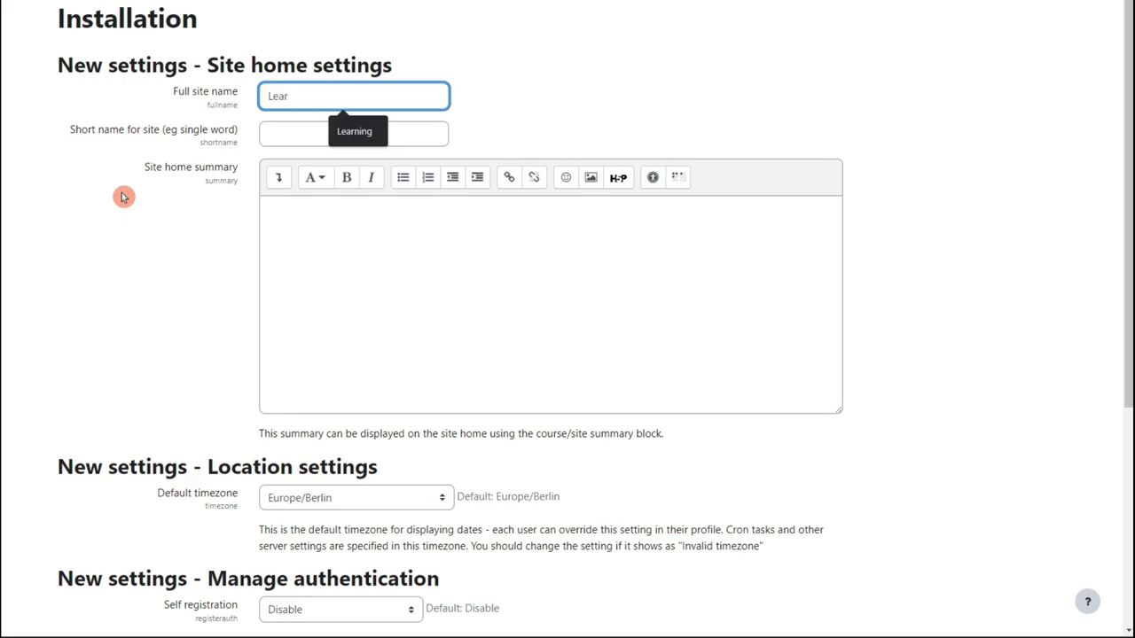
pyautogui.click(333, 132)
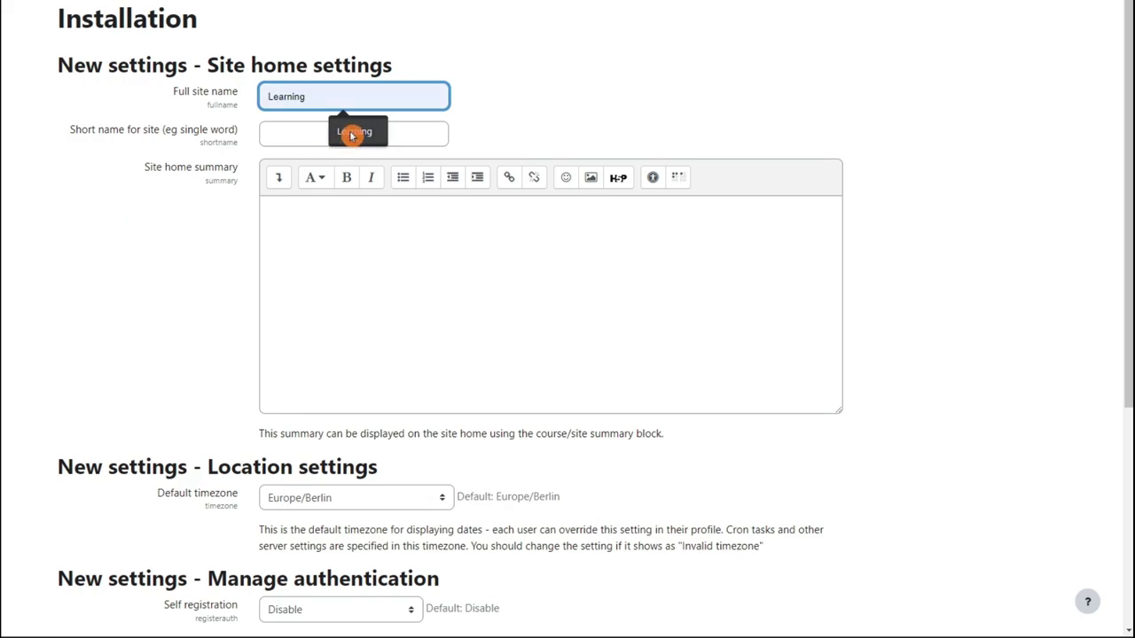
# Autofill the owner's name as short name and enter the summary 'Learning to learning'.
pyautogui.click(314, 133)
pyautogui.click(371, 172)
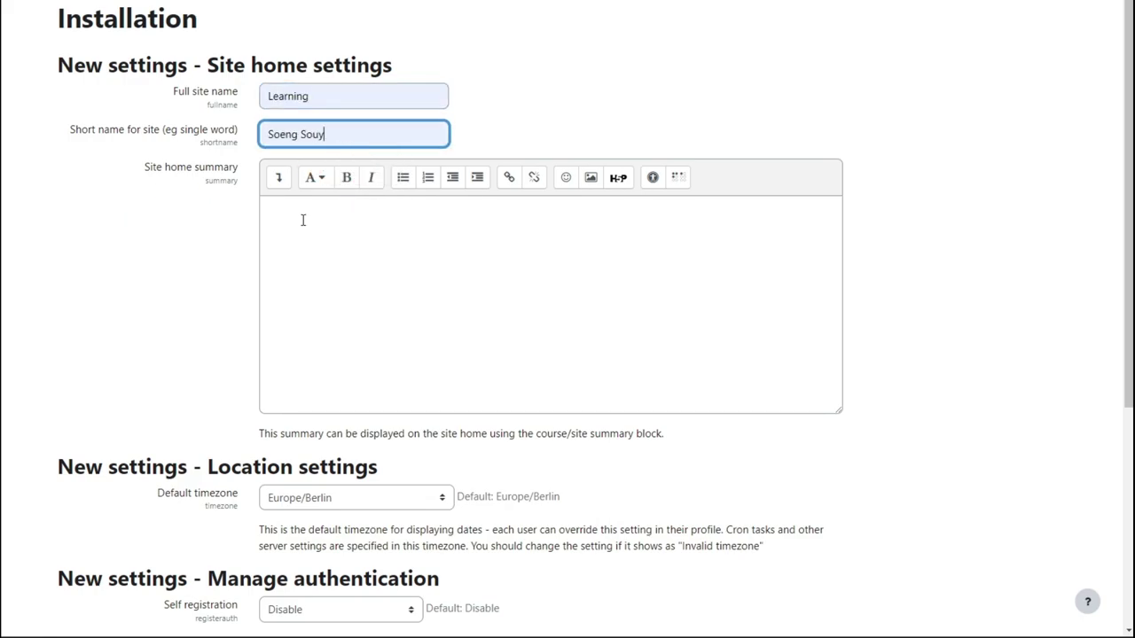
pyautogui.click(353, 275)
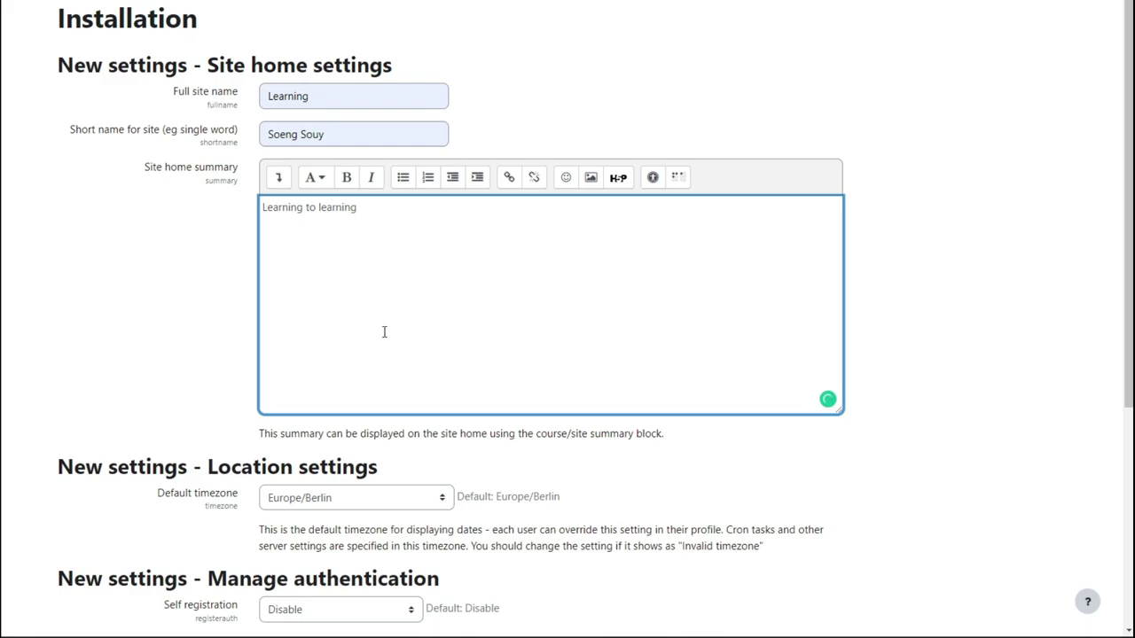
pyautogui.scroll(-3, 384, 332)
# Set the Default timezone to Asia/Phnom_Penh.
pyautogui.click(339, 286)
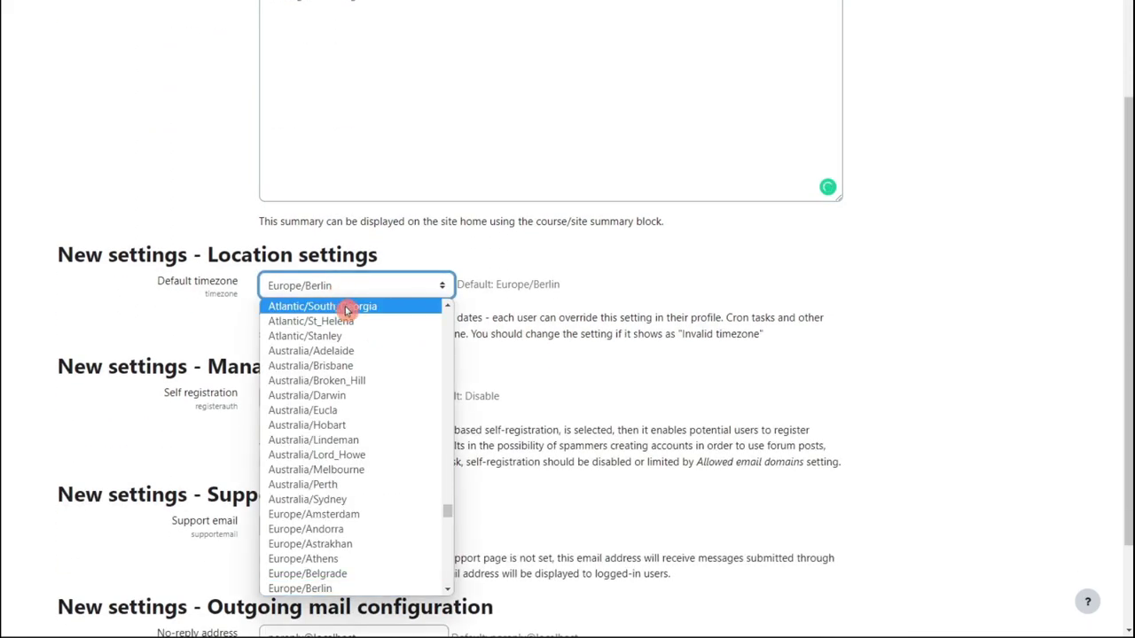
pyautogui.scroll(-5, 346, 509)
pyautogui.scroll(-8, 349, 519)
pyautogui.scroll(15, 355, 478)
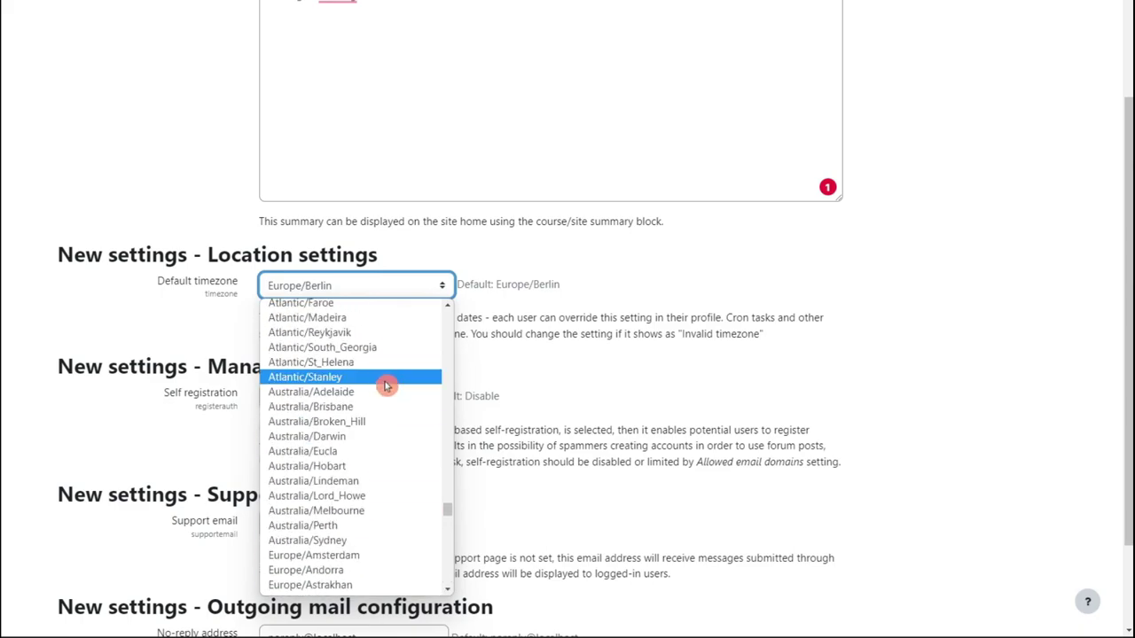
pyautogui.scroll(10, 385, 387)
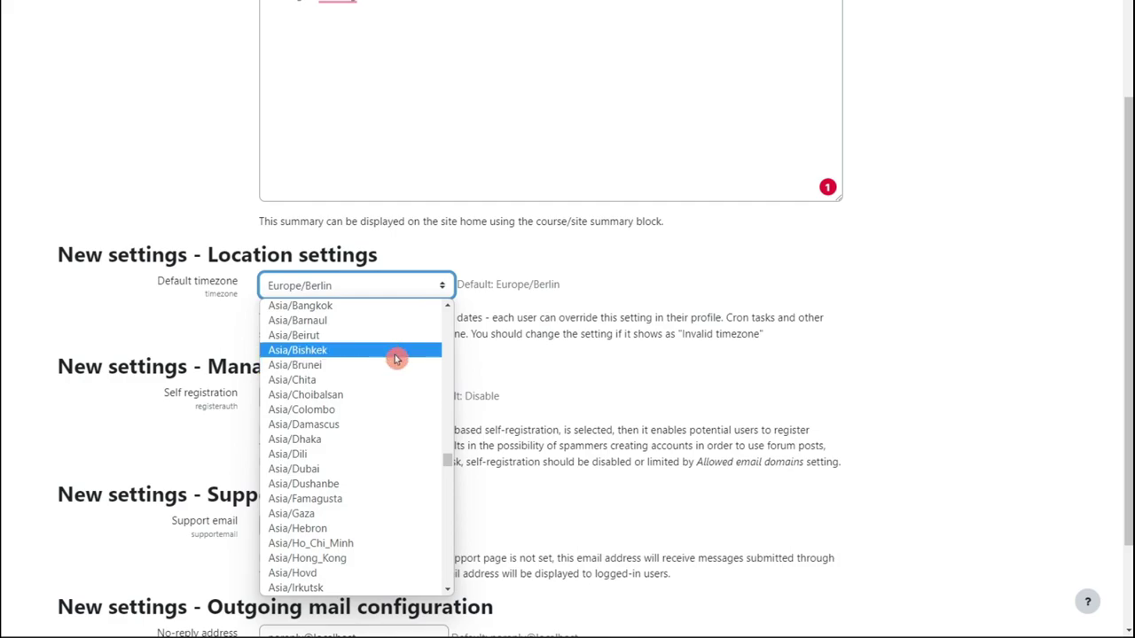
pyautogui.scroll(3, 396, 359)
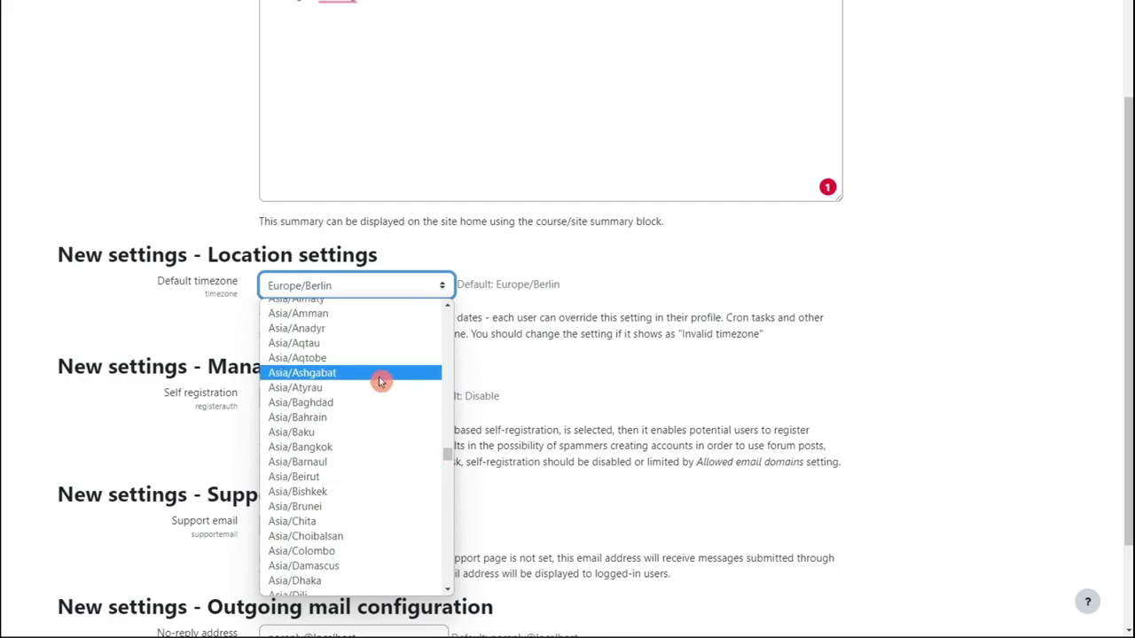
pyautogui.scroll(3, 381, 382)
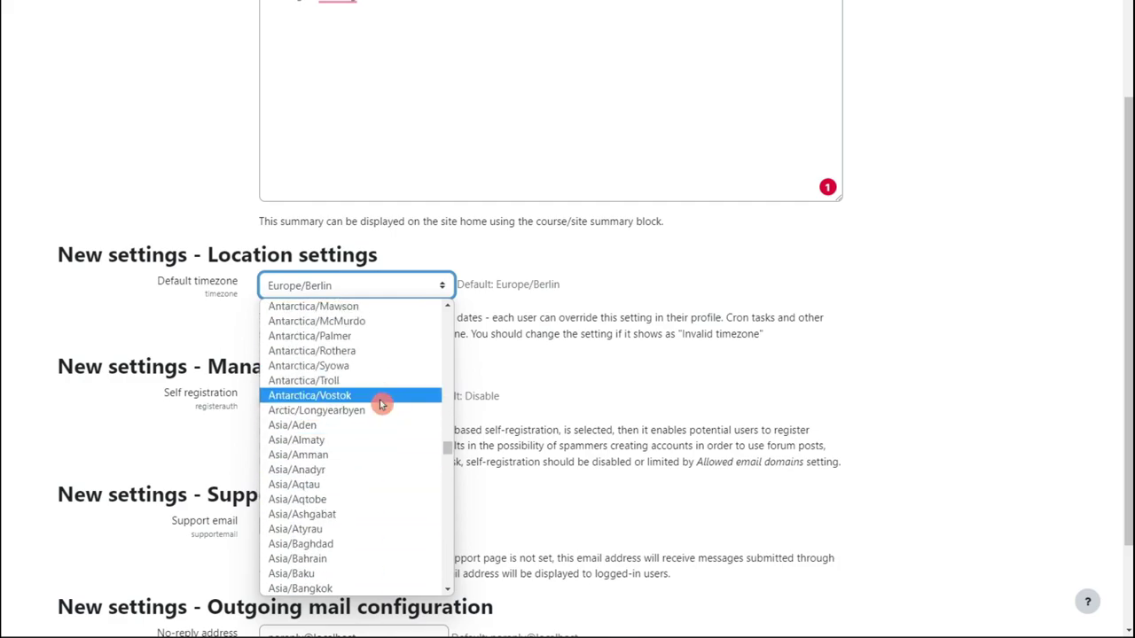
pyautogui.scroll(-3, 384, 424)
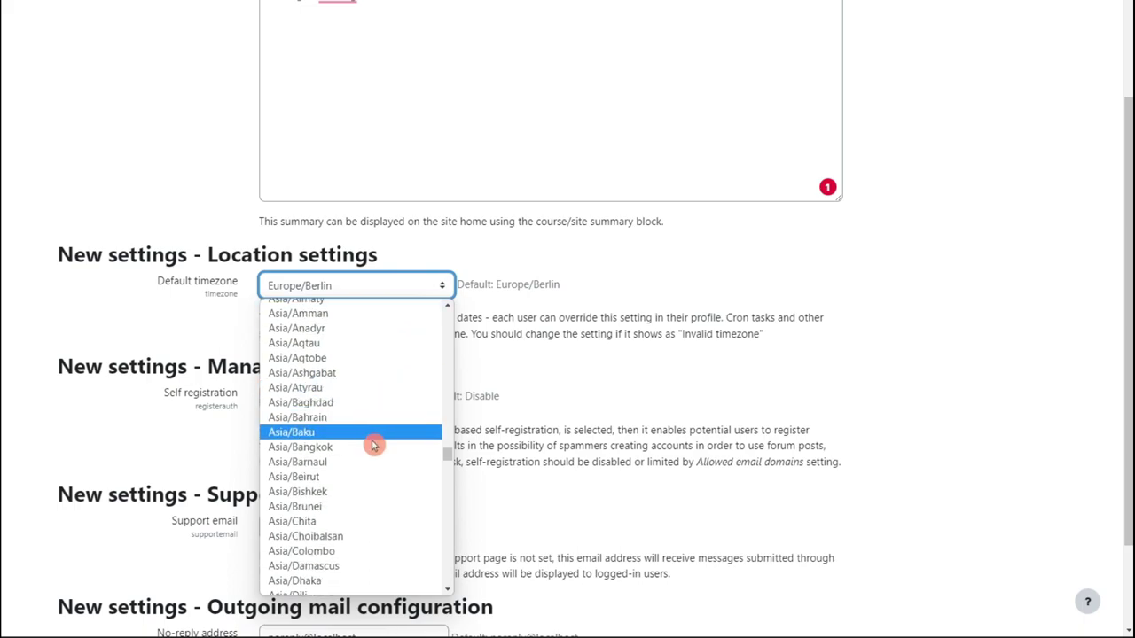
pyautogui.scroll(-3, 379, 492)
pyautogui.scroll(-3, 379, 498)
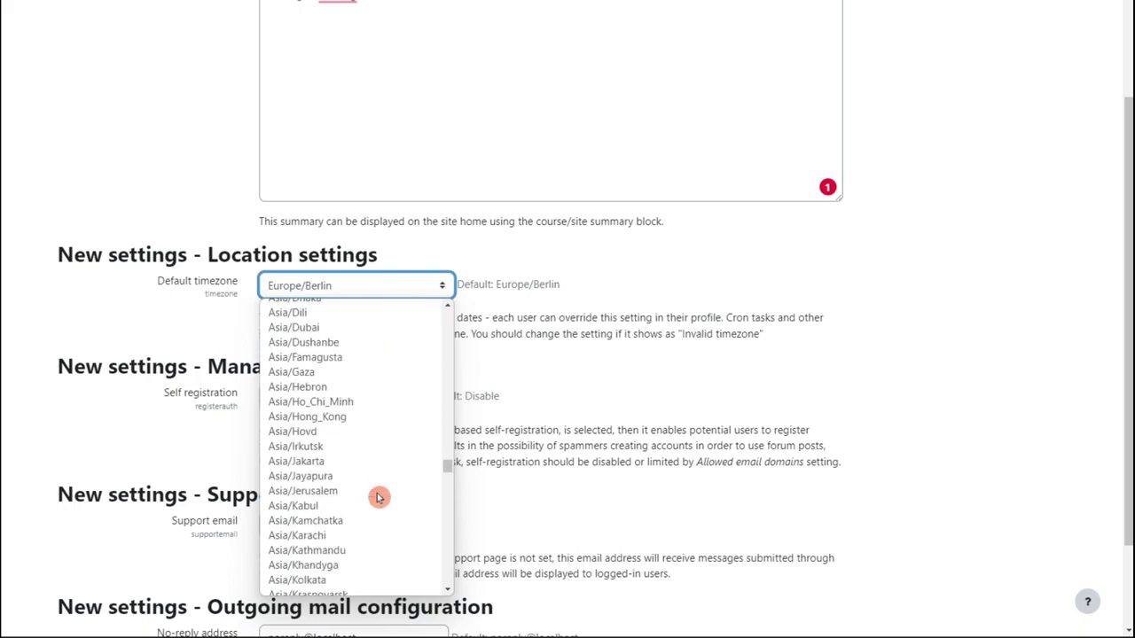
pyautogui.scroll(-3, 378, 497)
pyautogui.scroll(-3, 375, 494)
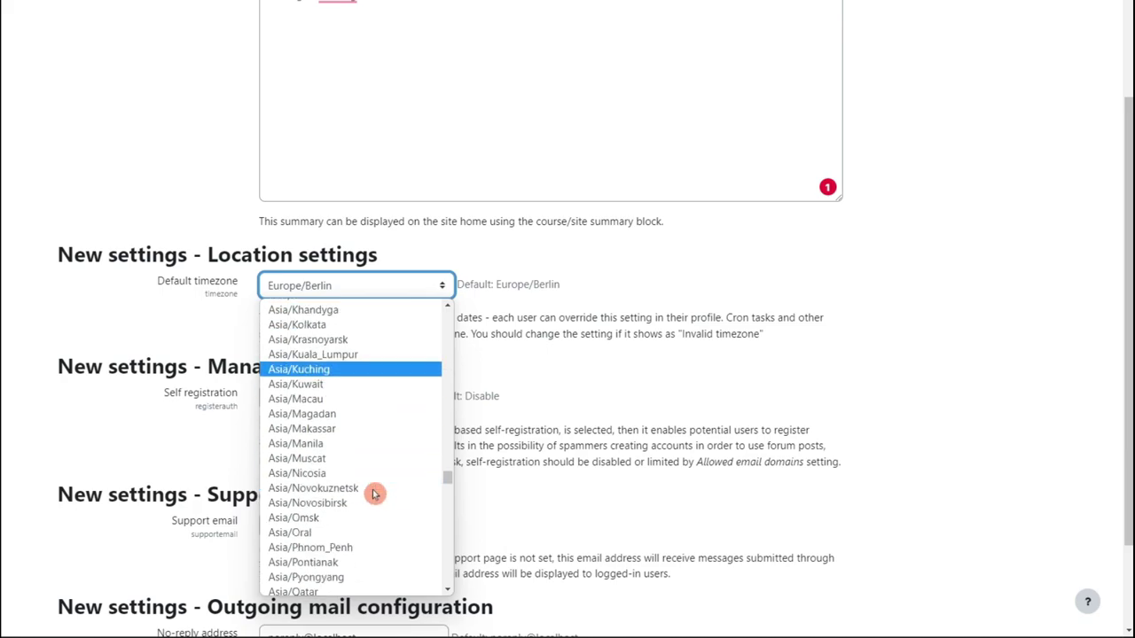
pyautogui.click(363, 520)
# Use the admin's suggested e-mail for both Support email and No-reply address.
pyautogui.scroll(-1, 346, 443)
pyautogui.click(341, 457)
pyautogui.click(360, 488)
pyautogui.scroll(-1, 352, 501)
pyautogui.moveTo(443, 518); pyautogui.dragTo(213, 526)
pyautogui.write('s')
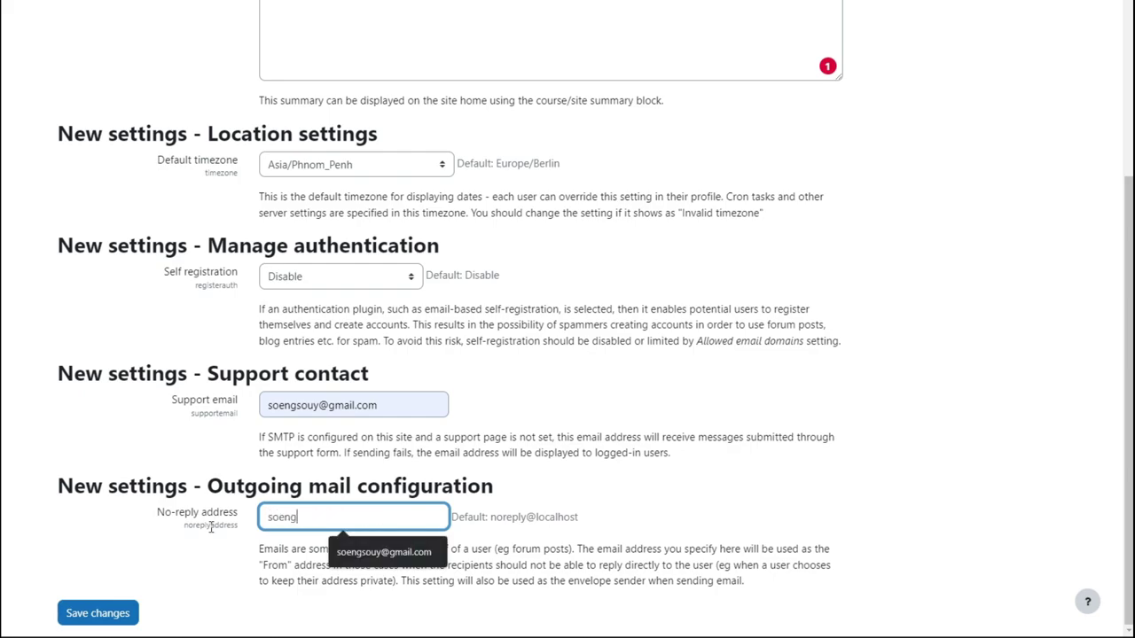
pyautogui.write('oeng')
pyautogui.click(384, 552)
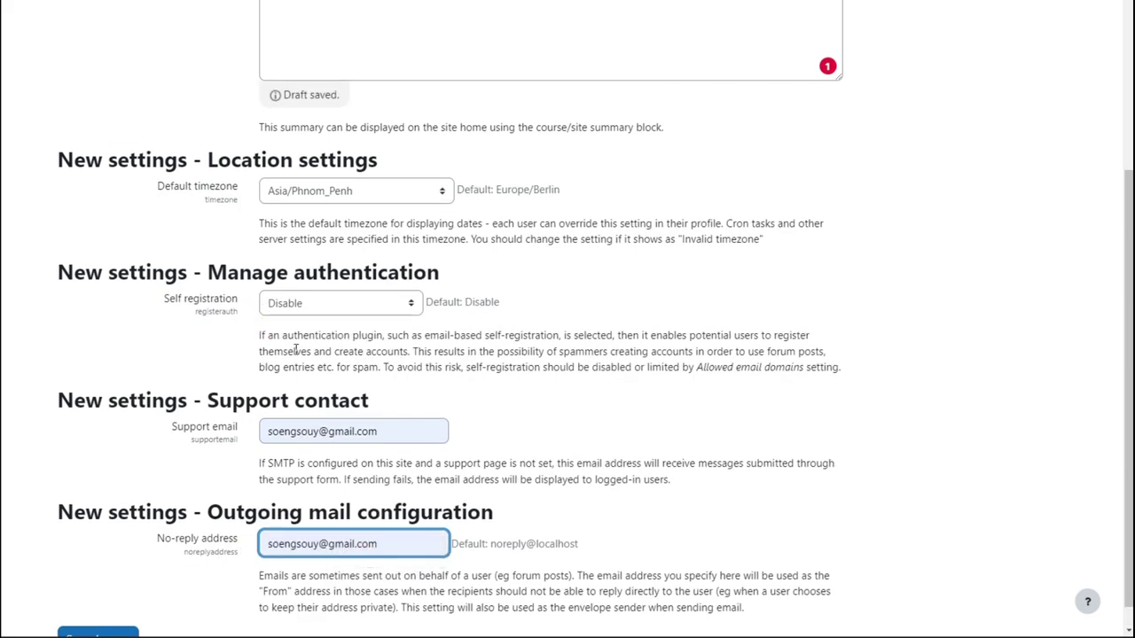
# Save the site settings form and let the administrator's Dashboard load.
pyautogui.click(97, 612)
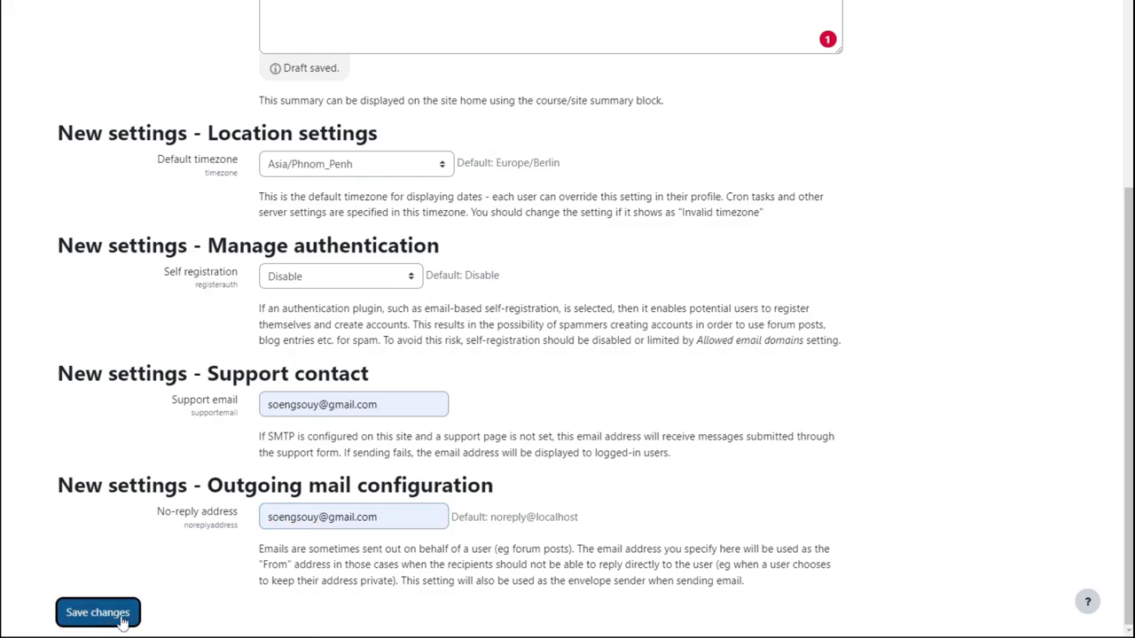
pyautogui.scroll(4, 520, 305)
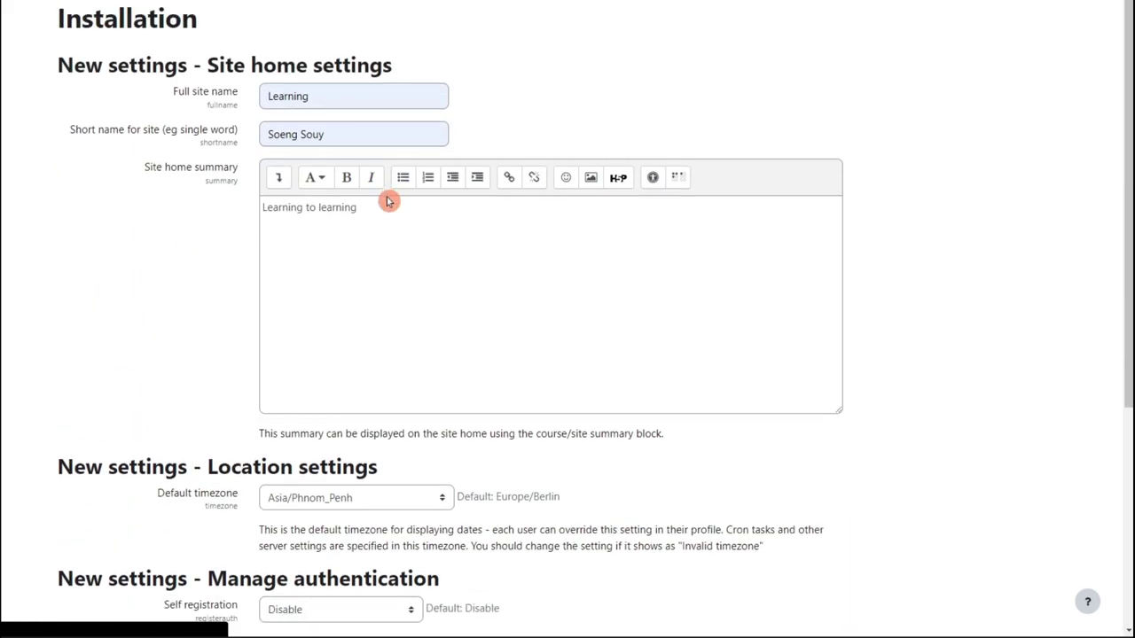
pyautogui.scroll(-4, 398, 298)
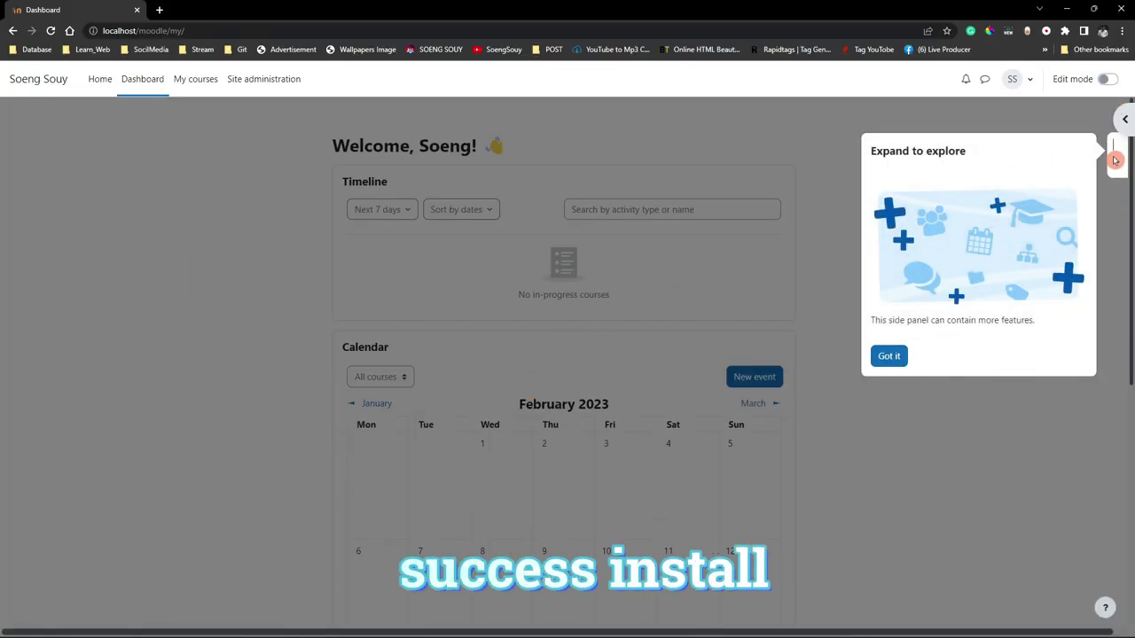
# Dismiss the side-panel tour and toggle the block drawer closed and open several times.
pyautogui.click(1123, 119)
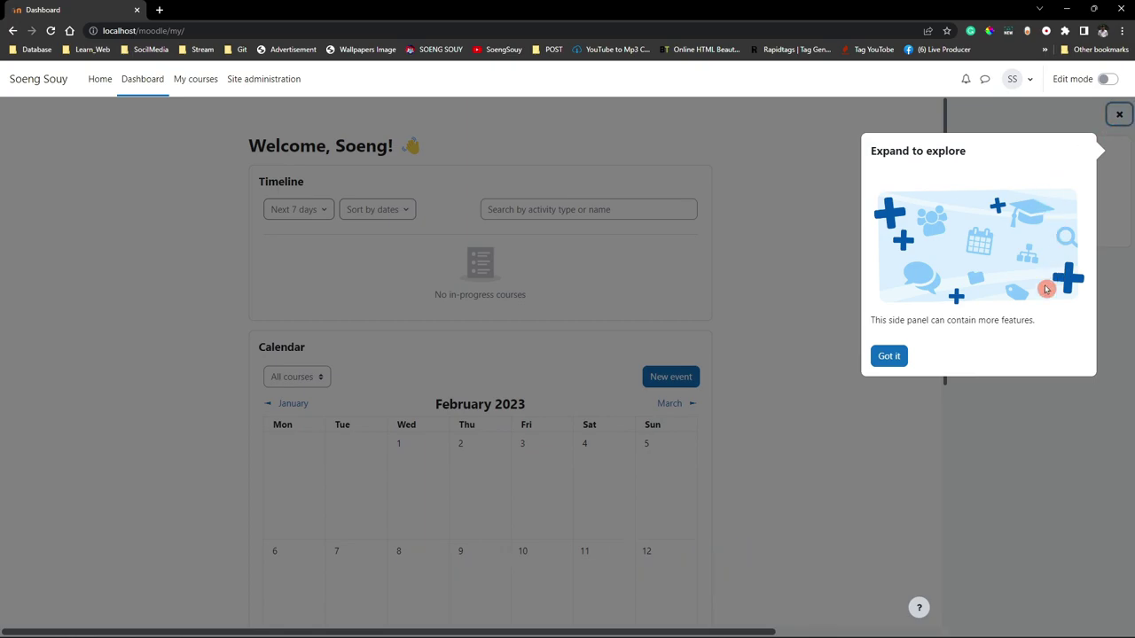
pyautogui.click(896, 353)
pyautogui.click(1119, 115)
pyautogui.click(1121, 119)
pyautogui.click(1120, 115)
pyautogui.click(1122, 118)
pyautogui.click(1123, 117)
pyautogui.click(1123, 117)
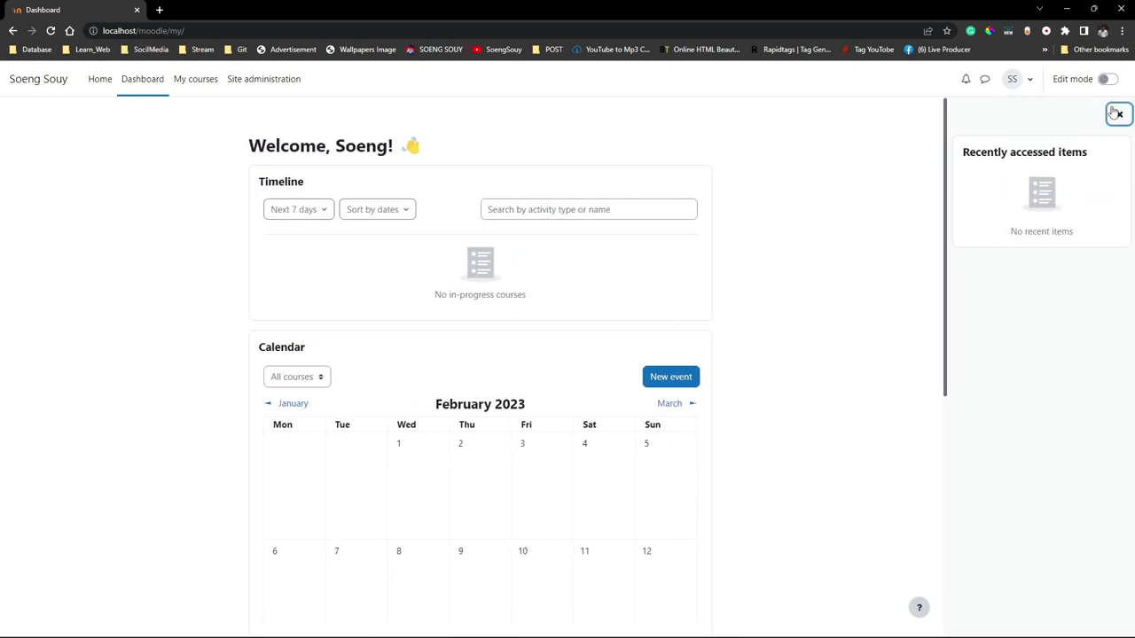
# Switch dashboard Edit mode on and off twice, leaving it off, then open the user menu.
pyautogui.click(1107, 80)
pyautogui.click(1110, 81)
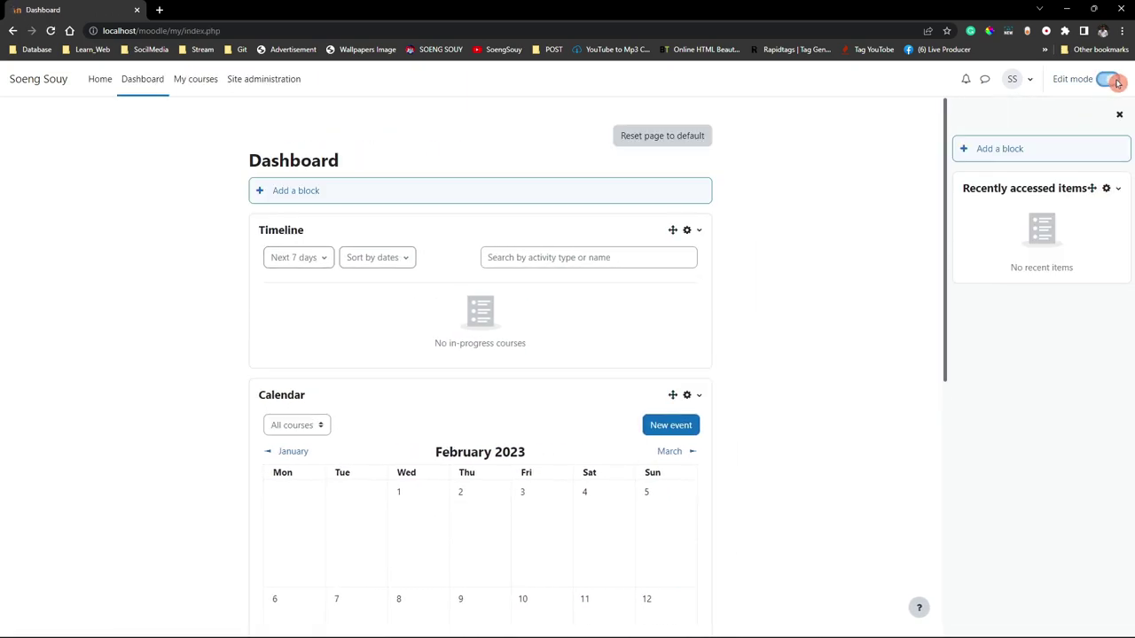
pyautogui.click(1115, 83)
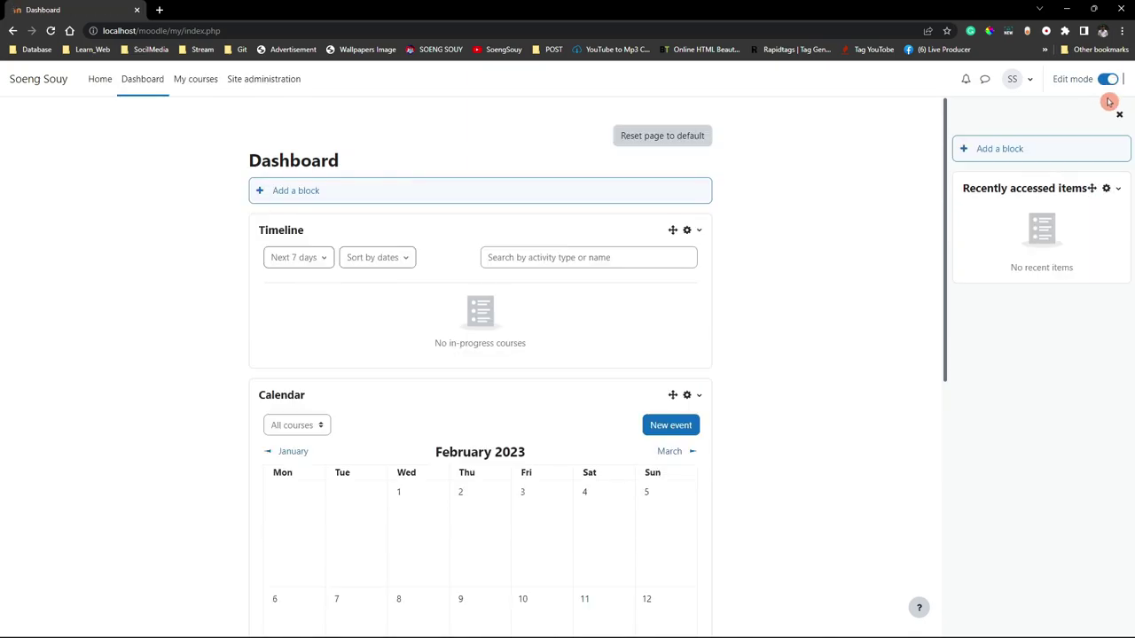
pyautogui.click(1105, 80)
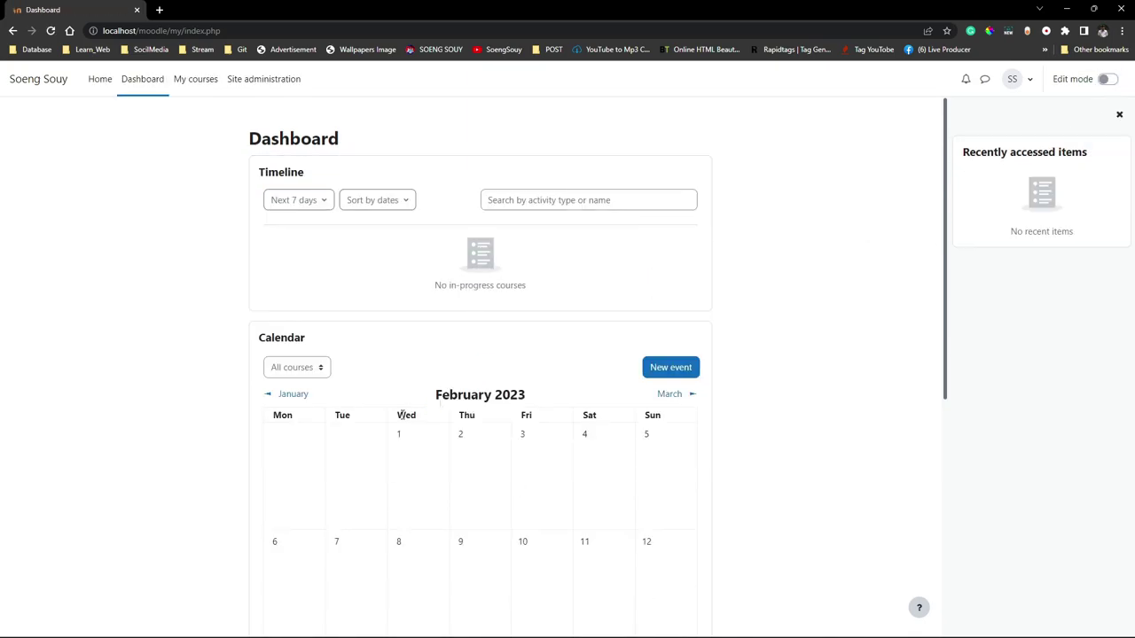
pyautogui.scroll(-5, 440, 312)
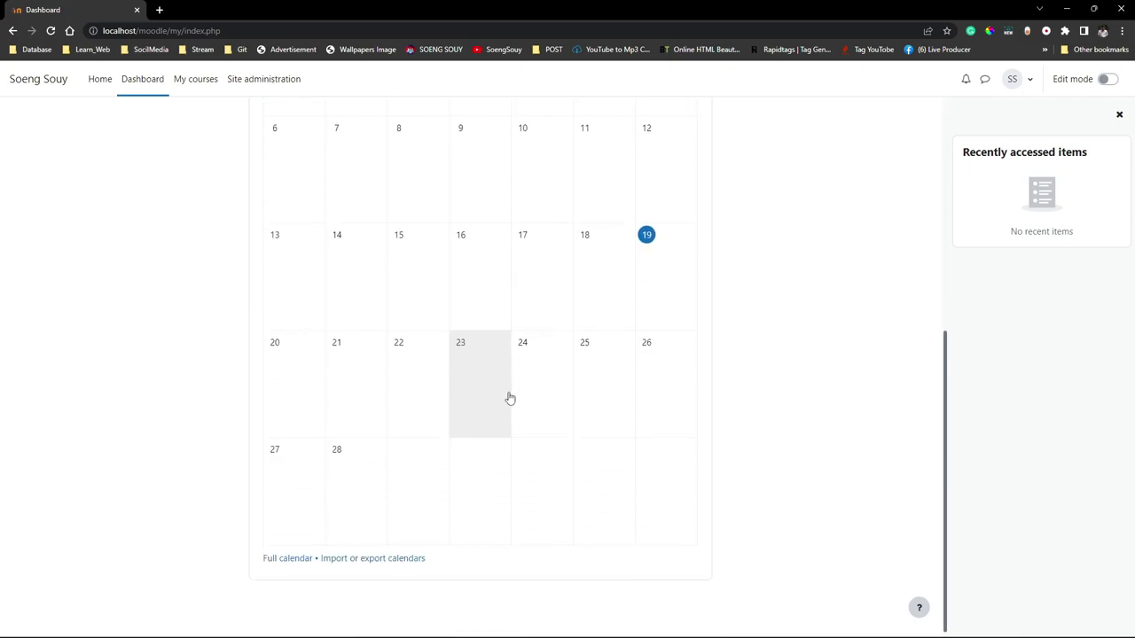
pyautogui.scroll(5, 560, 451)
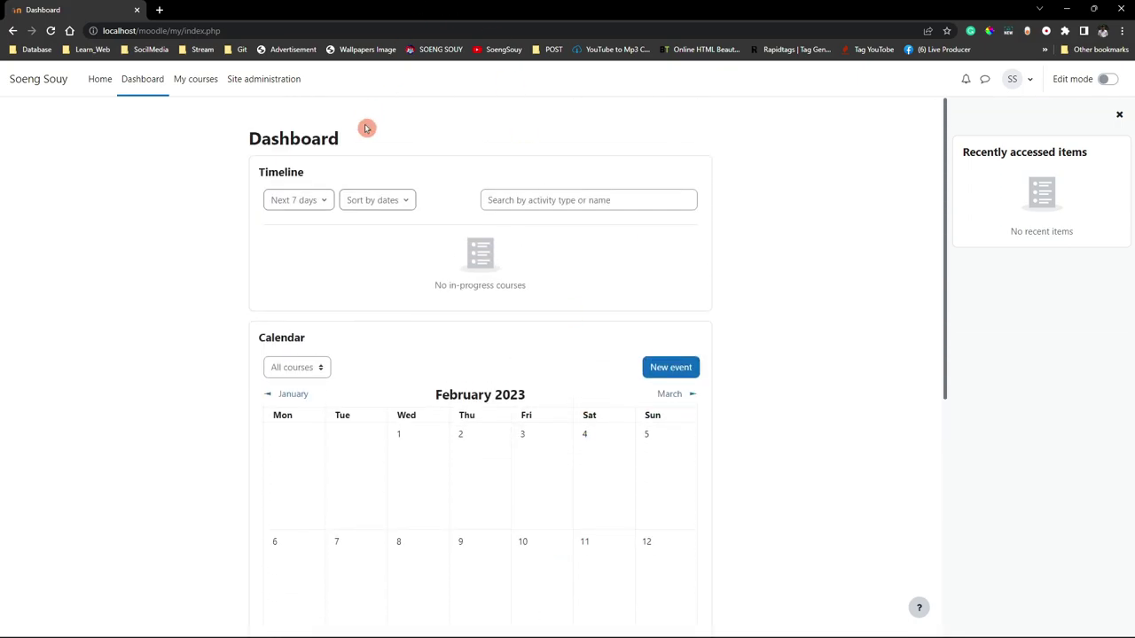
pyautogui.click(1015, 87)
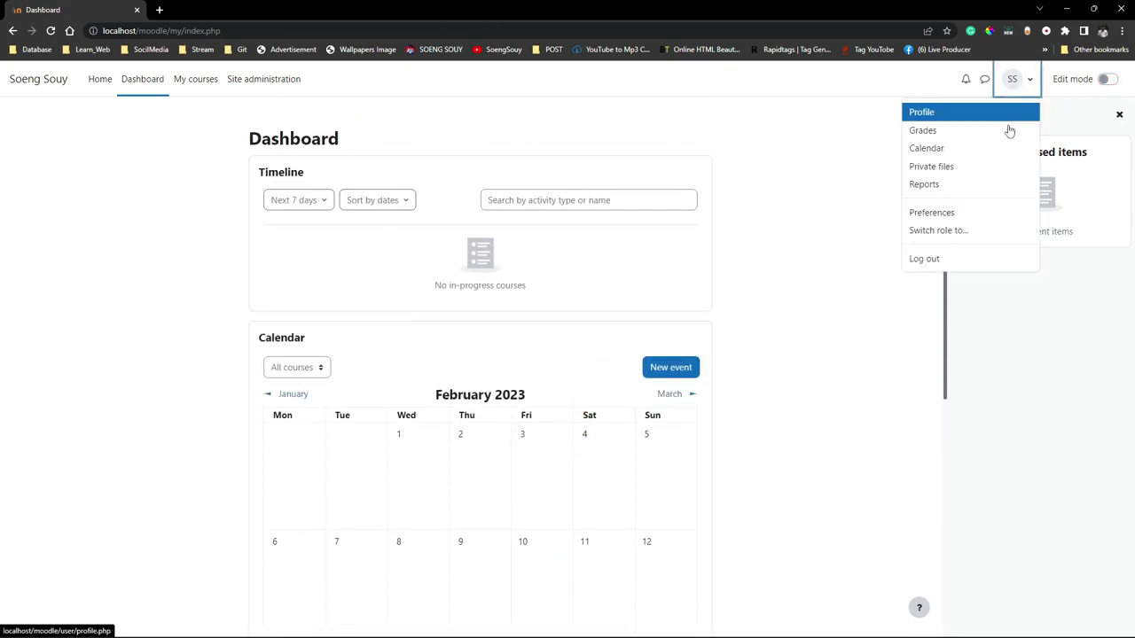
# Log out of the site and go to the login page.
pyautogui.click(933, 258)
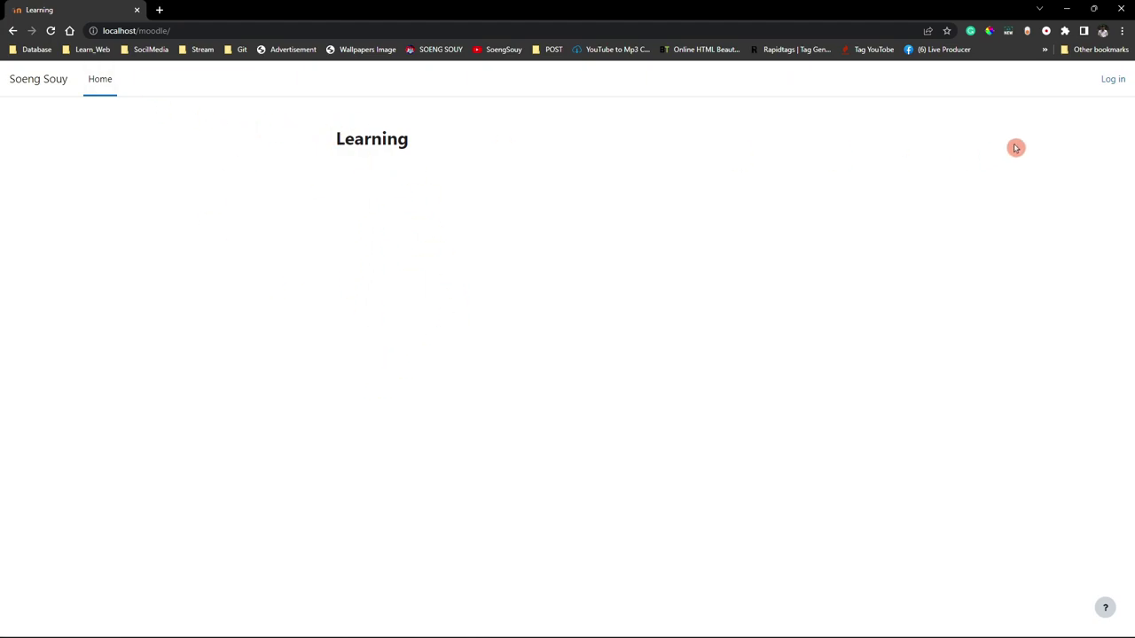
pyautogui.click(374, 154)
pyautogui.moveTo(358, 143); pyautogui.dragTo(469, 157)
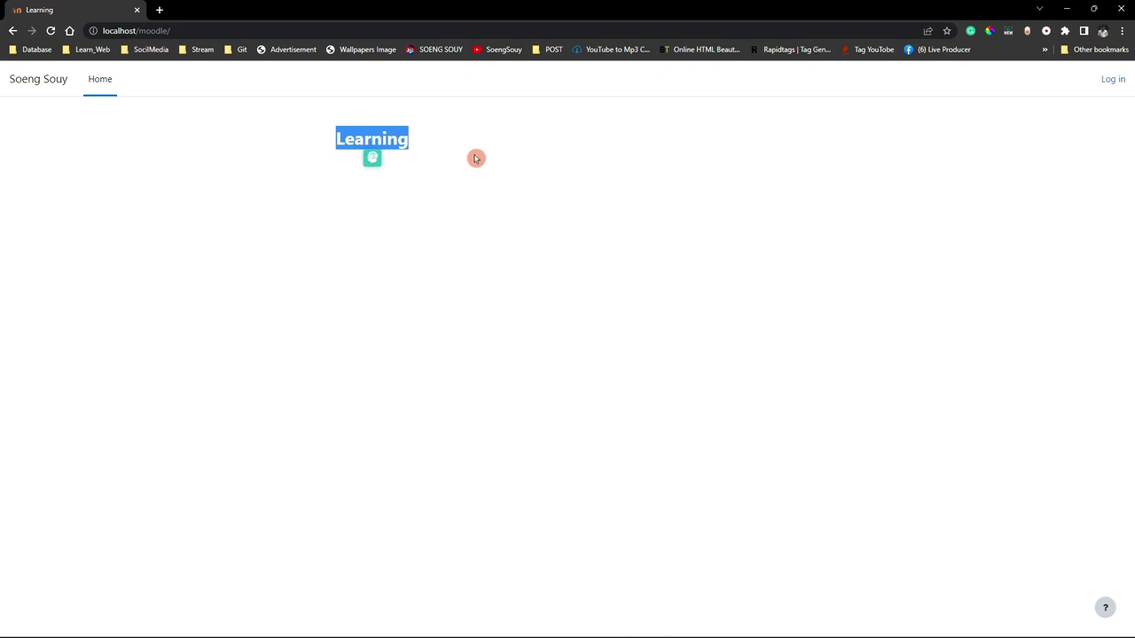
pyautogui.click(1113, 82)
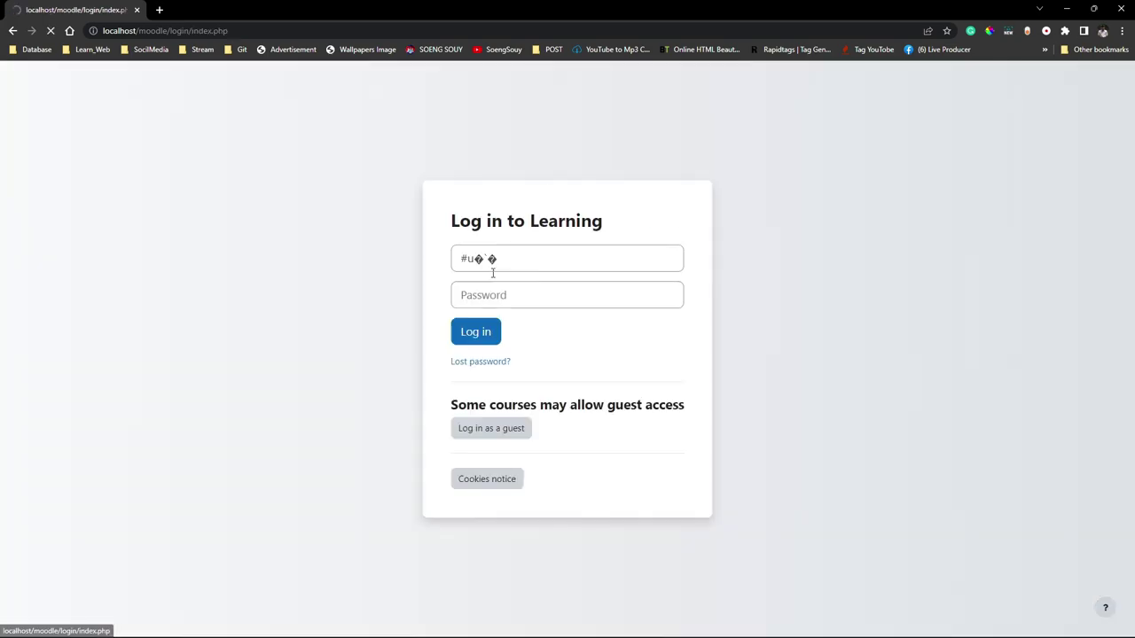
# Clear the garbled text prefilled in the Username field.
pyautogui.click(510, 259)
pyautogui.click(545, 296)
pyautogui.click(535, 259)
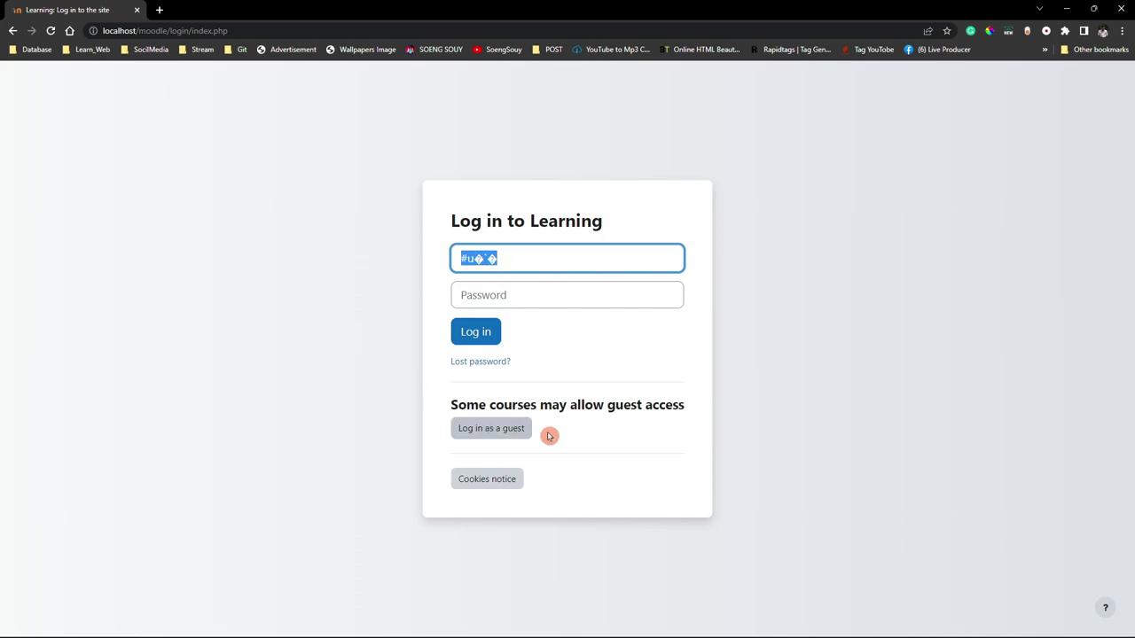
pyautogui.click(514, 470)
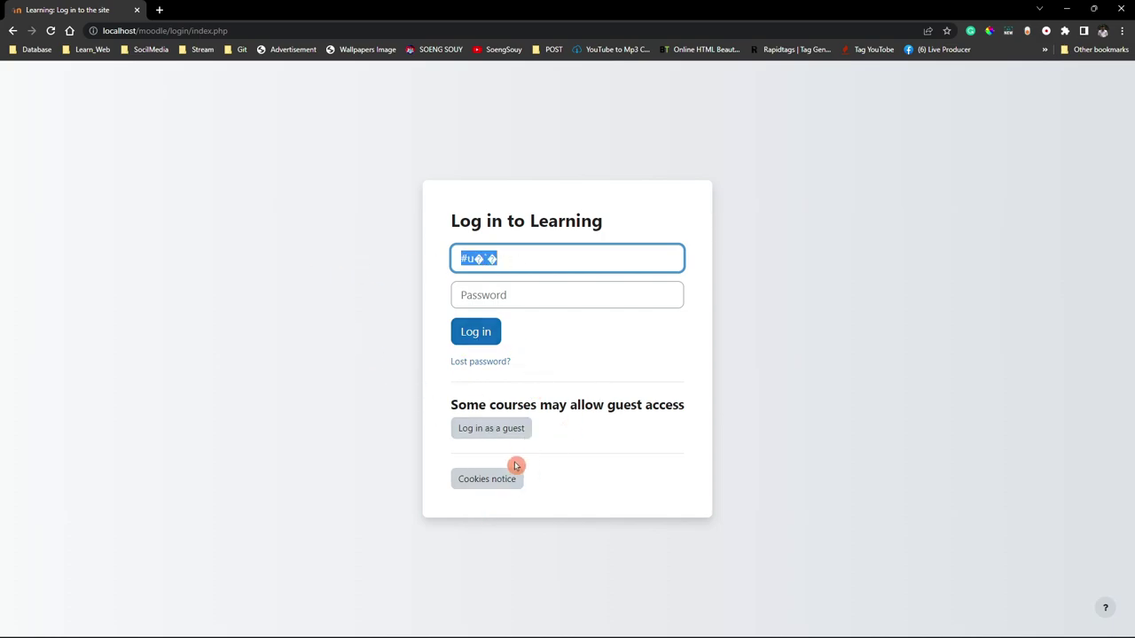
pyautogui.click(544, 329)
pyautogui.moveTo(541, 259); pyautogui.dragTo(402, 255)
pyautogui.press('BackSpace')
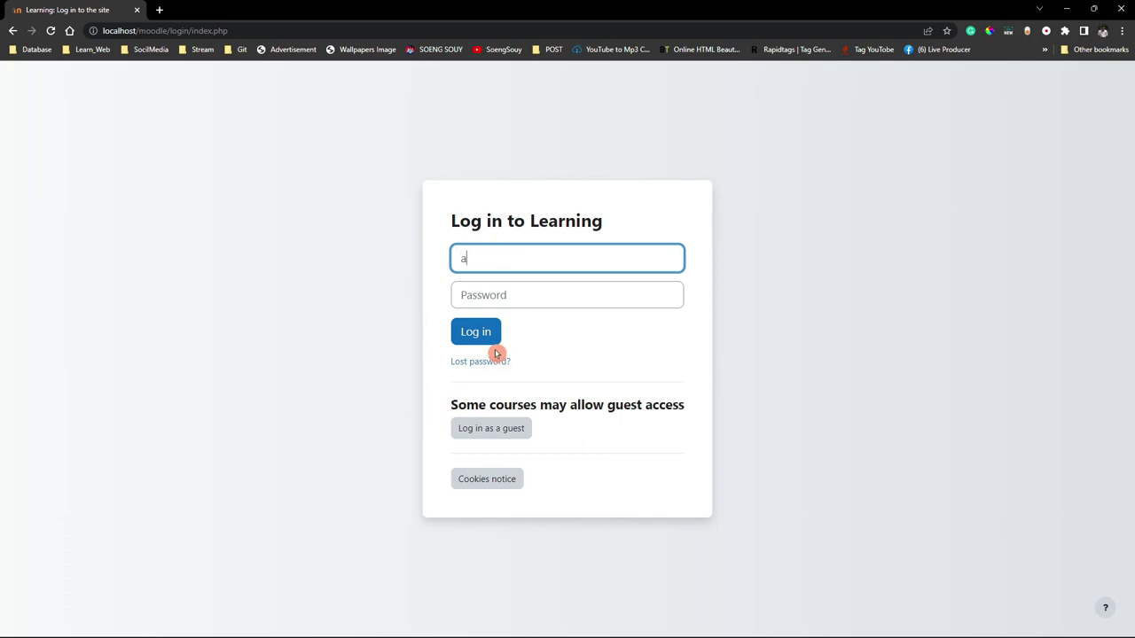
# Log in as 'admin' with the account password and reload the Dashboard.
pyautogui.write('admin')
pyautogui.click(537, 291)
pyautogui.click(546, 302)
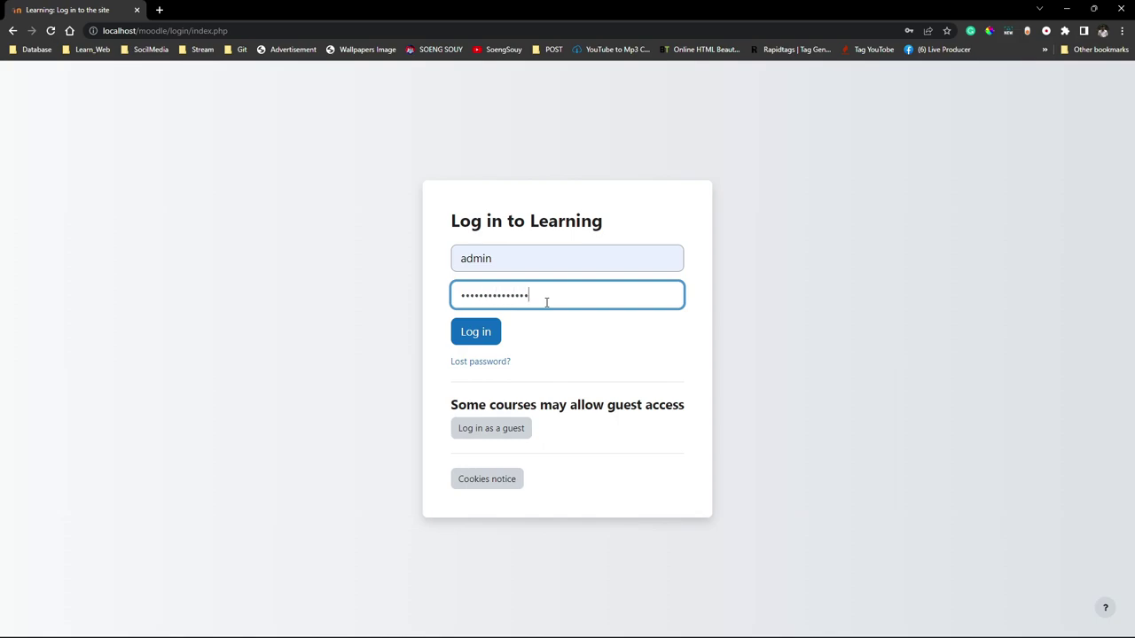
pyautogui.click(546, 302)
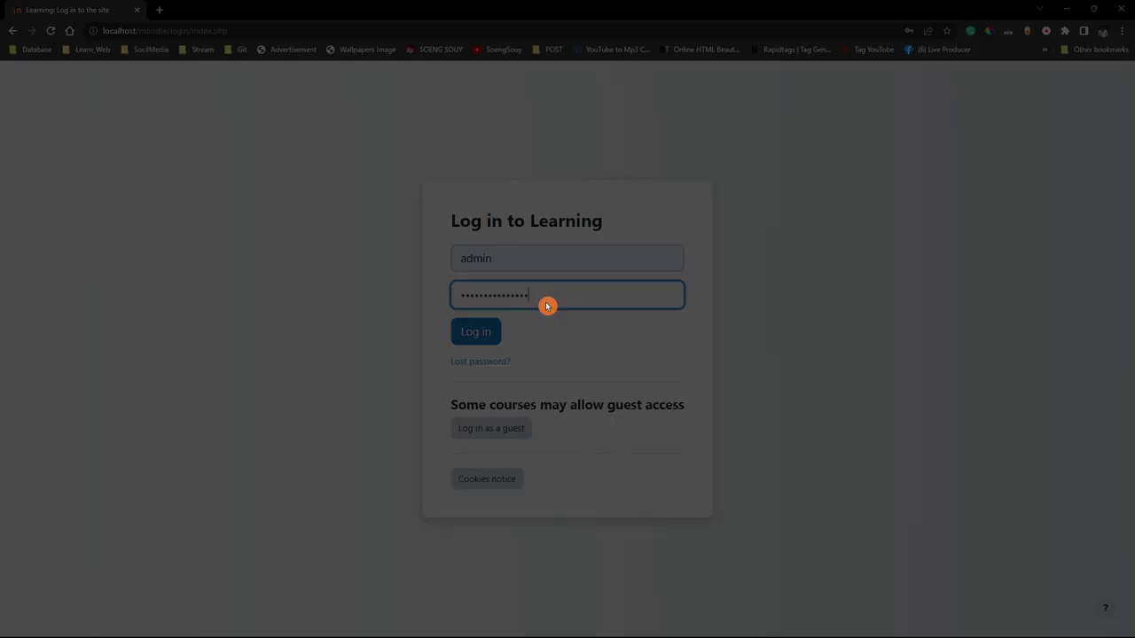
pyautogui.click(494, 333)
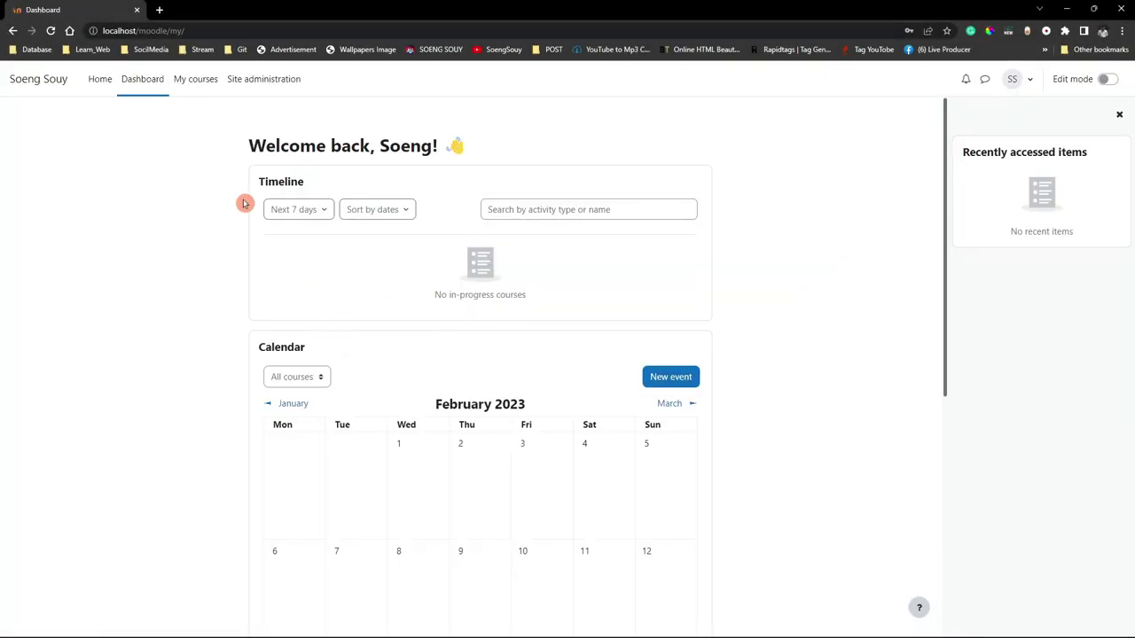
pyautogui.click(26, 83)
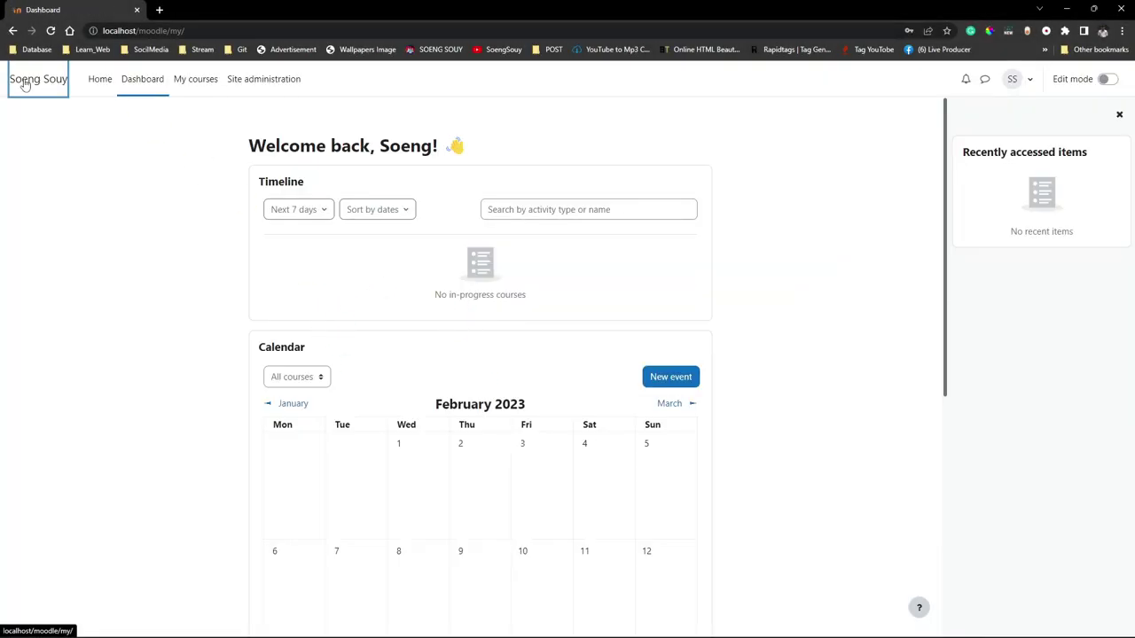
# Go to My courses, dismiss its tour, and show the course action options.
pyautogui.click(87, 135)
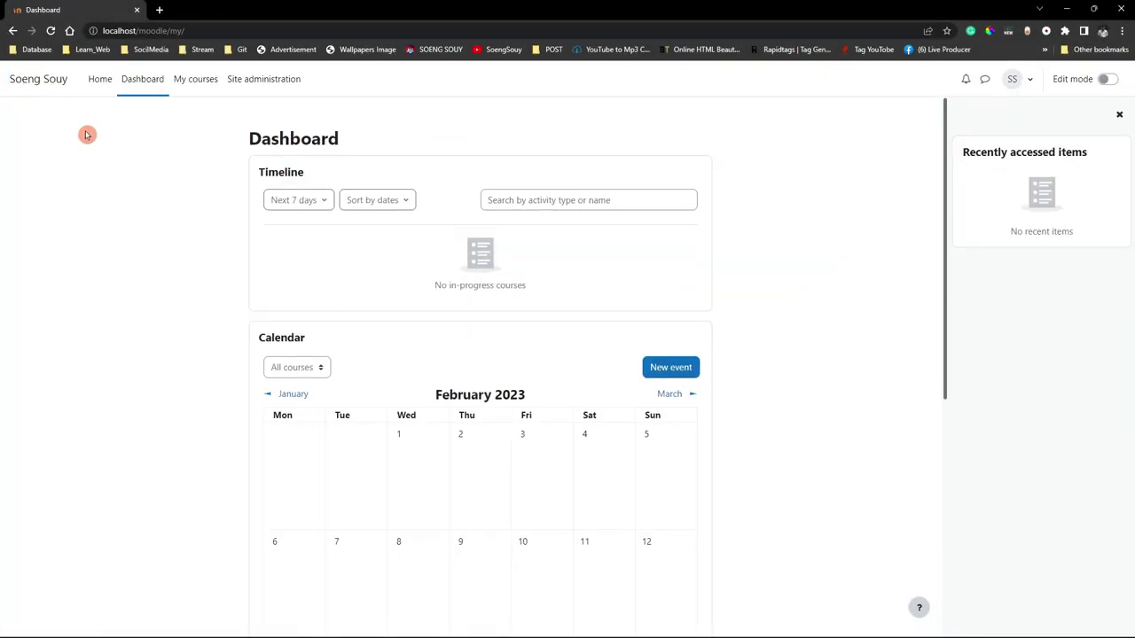
pyautogui.click(276, 97)
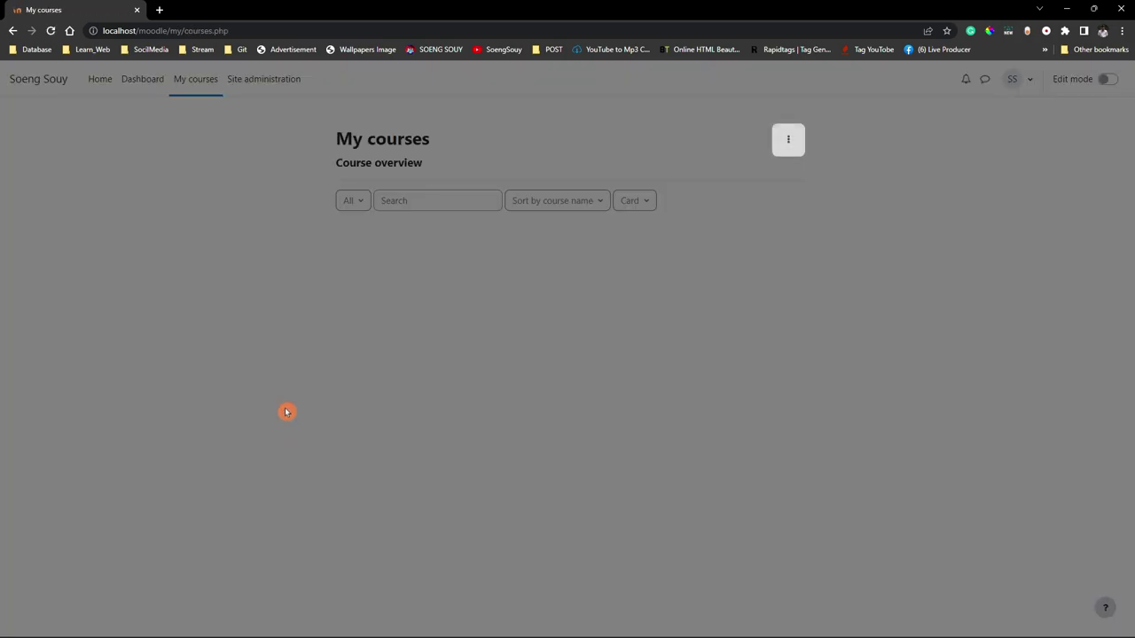
pyautogui.click(808, 396)
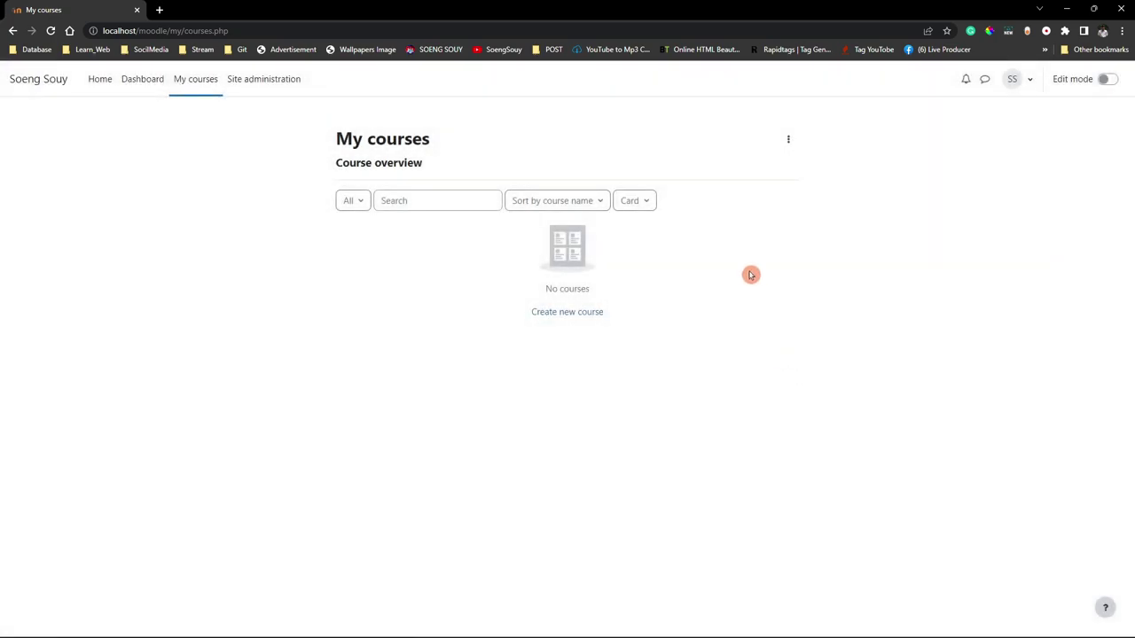
pyautogui.click(786, 145)
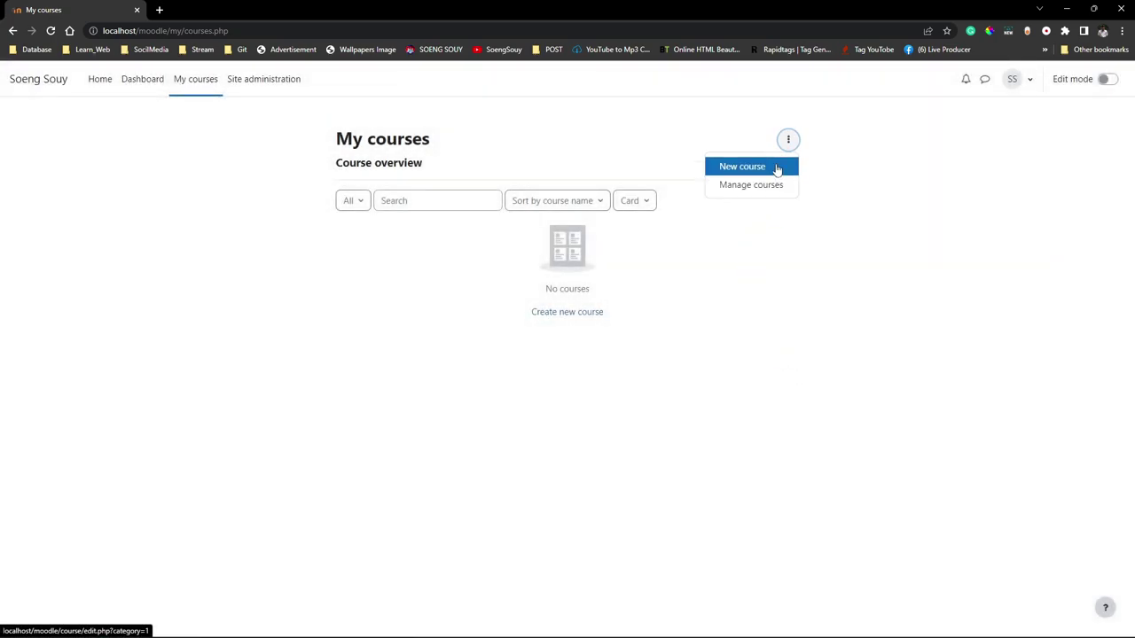
# Open the new-course form and expand Groups, keeping group mode as No groups.
pyautogui.click(778, 171)
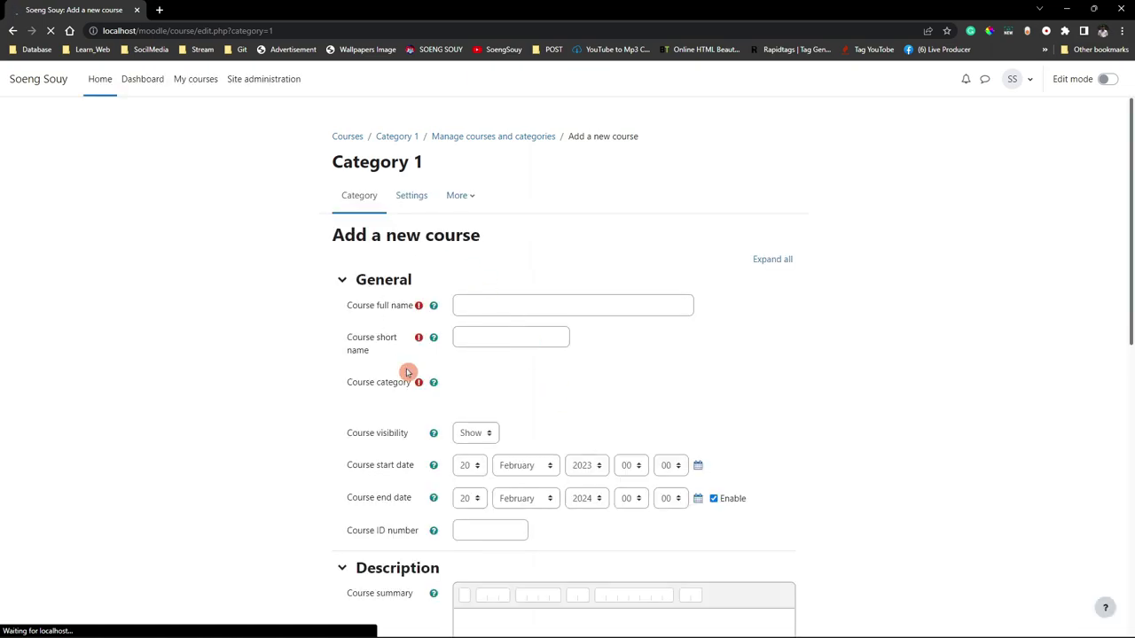
pyautogui.scroll(-5, 501, 470)
pyautogui.scroll(-5, 517, 465)
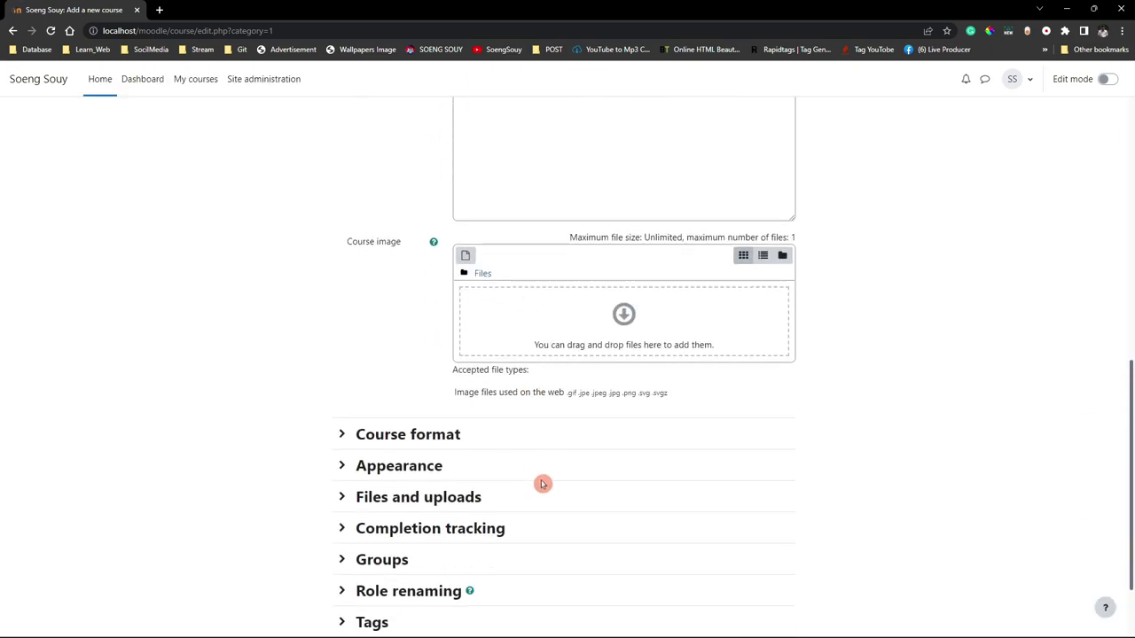
pyautogui.click(365, 459)
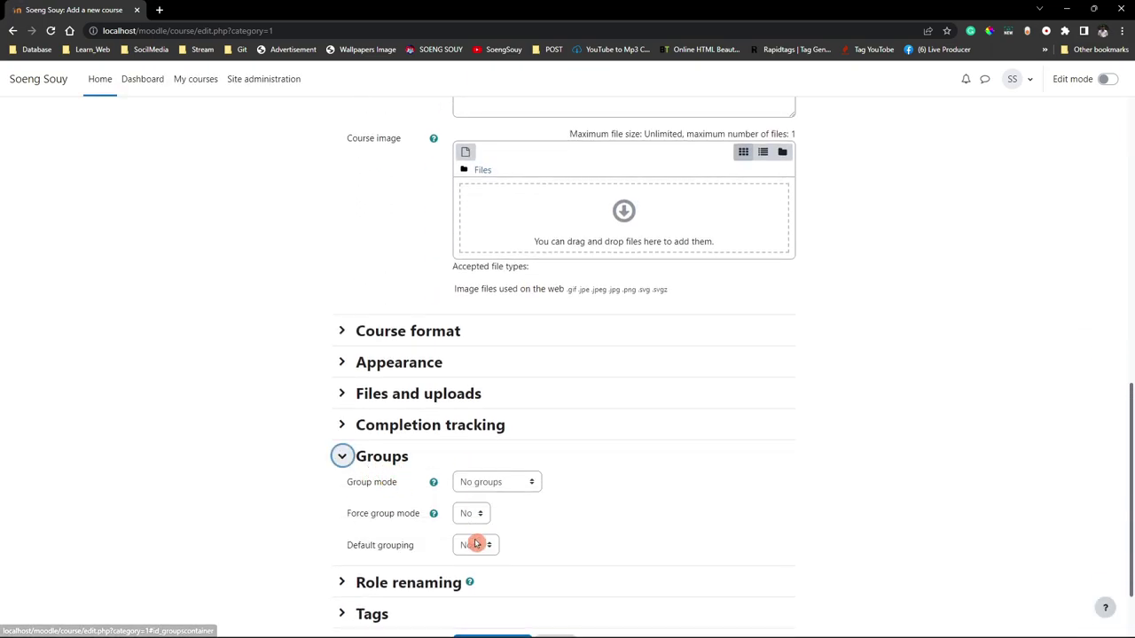
pyautogui.click(498, 482)
pyautogui.click(505, 484)
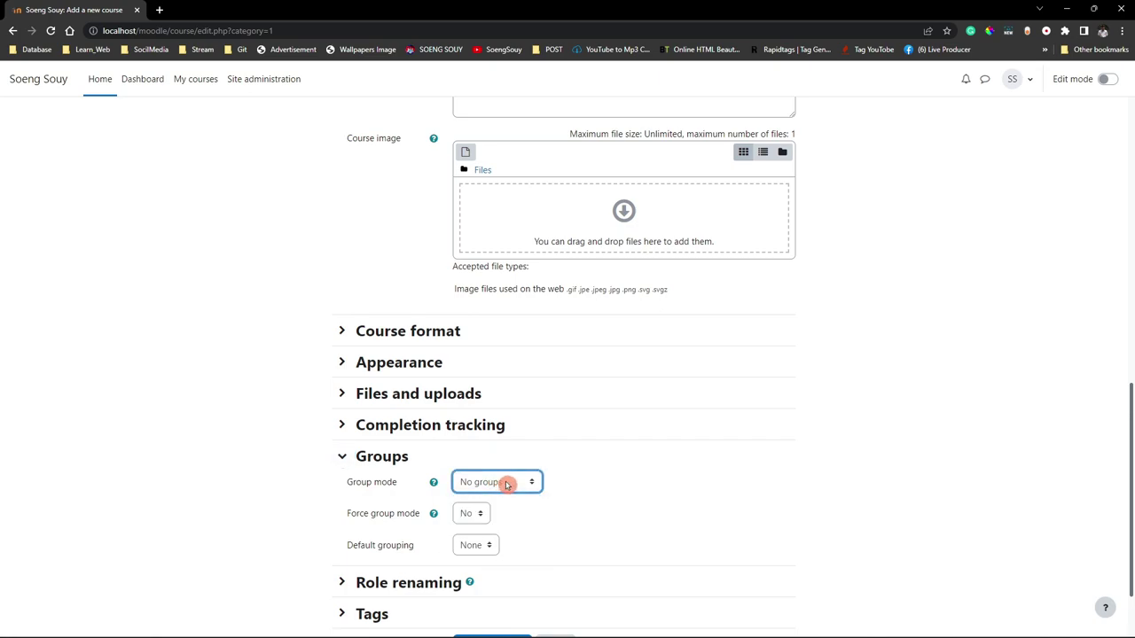
pyautogui.scroll(-2, 544, 530)
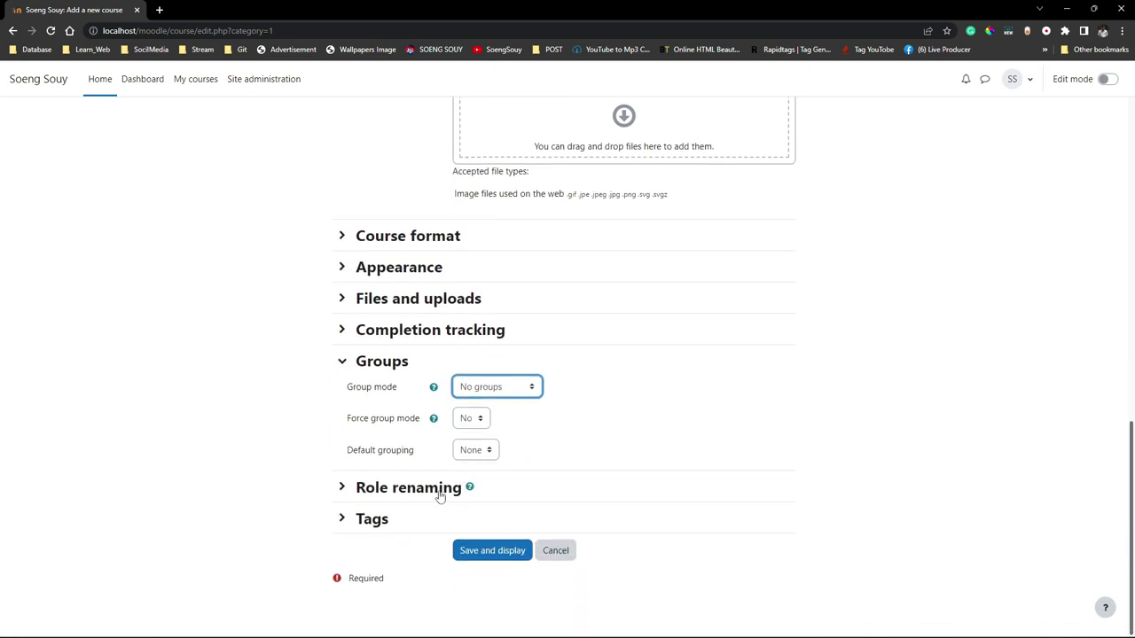
# Expand Role renaming and look through the custom names for Manager, Course creator, Teacher and others.
pyautogui.click(359, 497)
pyautogui.scroll(-2, 411, 524)
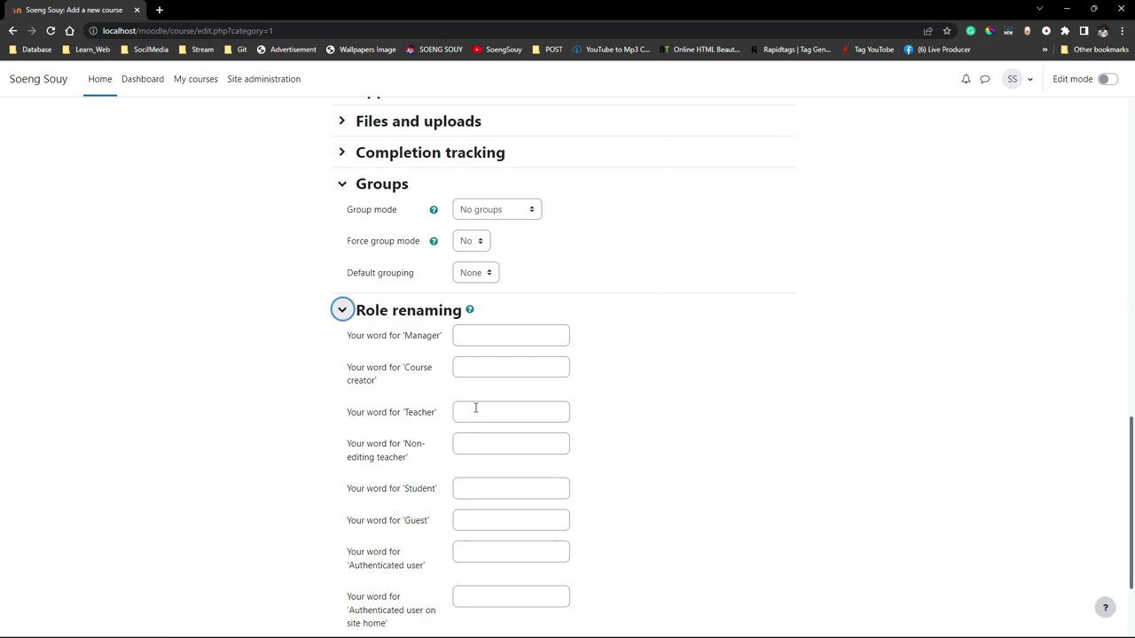
pyautogui.click(488, 334)
pyautogui.click(497, 371)
pyautogui.click(494, 412)
pyautogui.click(508, 447)
pyautogui.click(514, 509)
pyautogui.scroll(-2, 523, 520)
pyautogui.click(503, 517)
pyautogui.click(483, 481)
pyautogui.scroll(1, 481, 539)
# Expand the Tags section, then leave the form unsaved for the Dashboard.
pyautogui.click(413, 587)
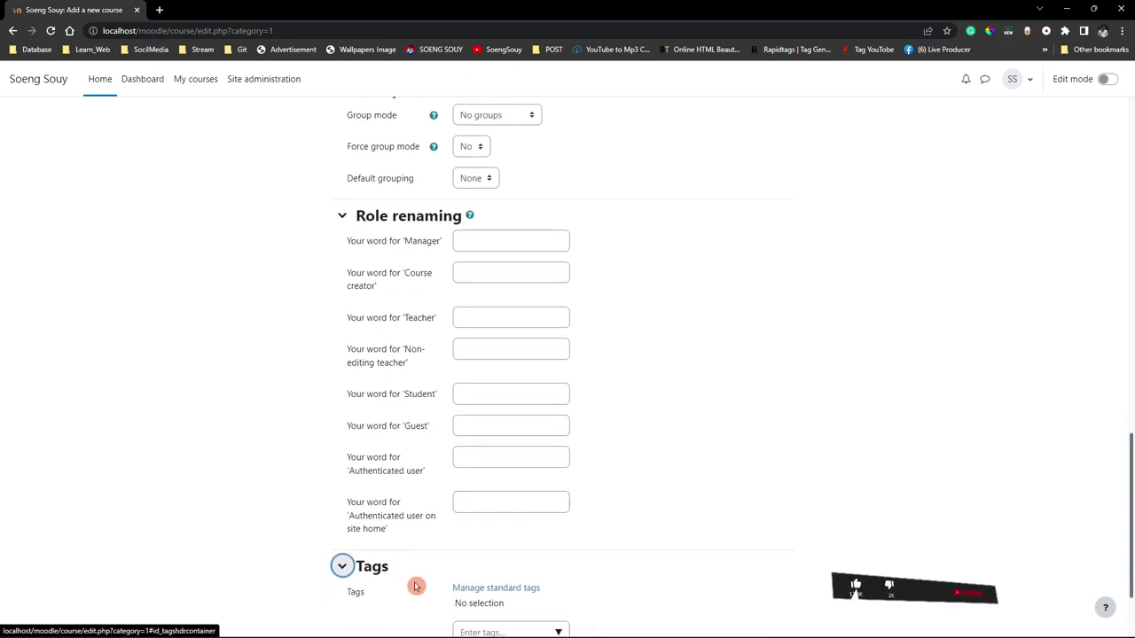
pyautogui.scroll(-2, 416, 572)
pyautogui.click(494, 514)
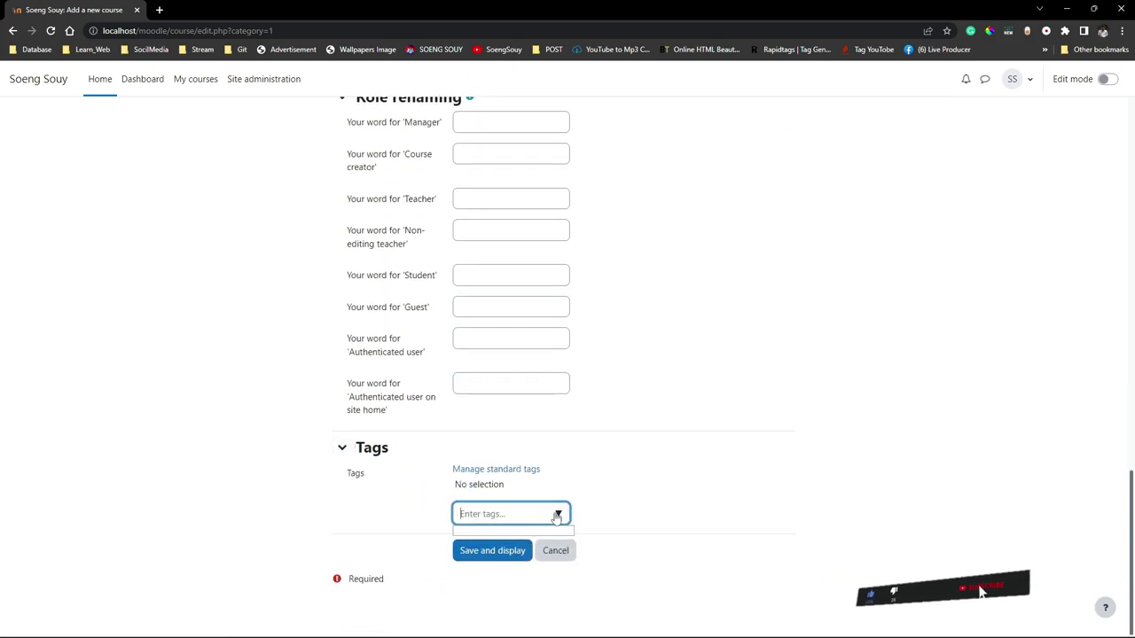
pyautogui.scroll(10, 505, 352)
pyautogui.click(54, 87)
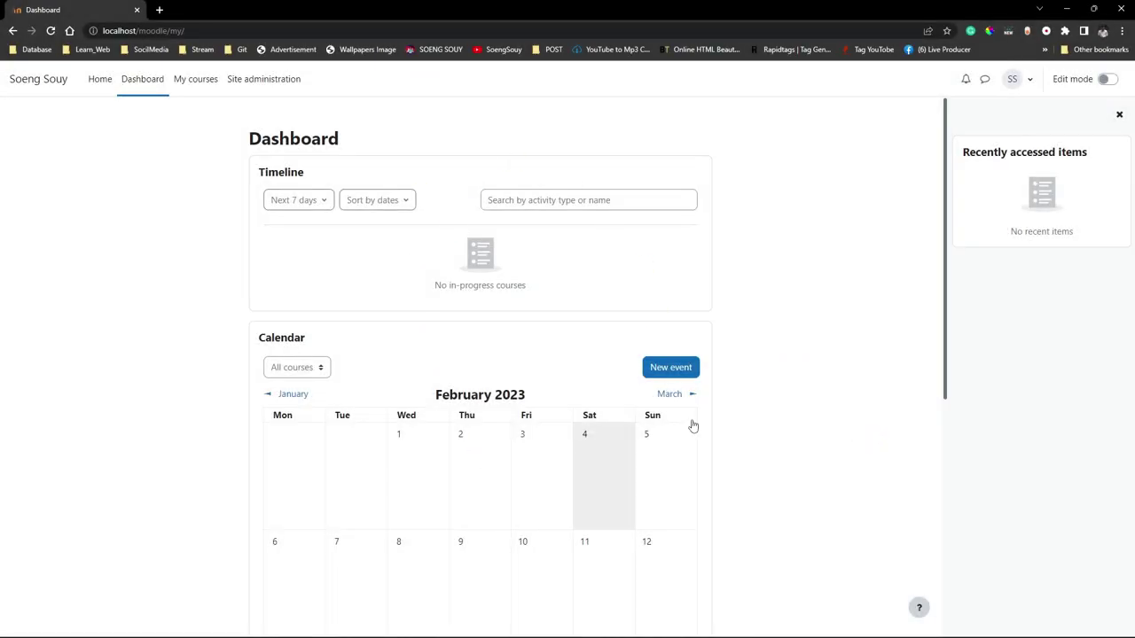
# Review config.php in Visual Studio Code, selecting all its text.
pyautogui.click(703, 624)
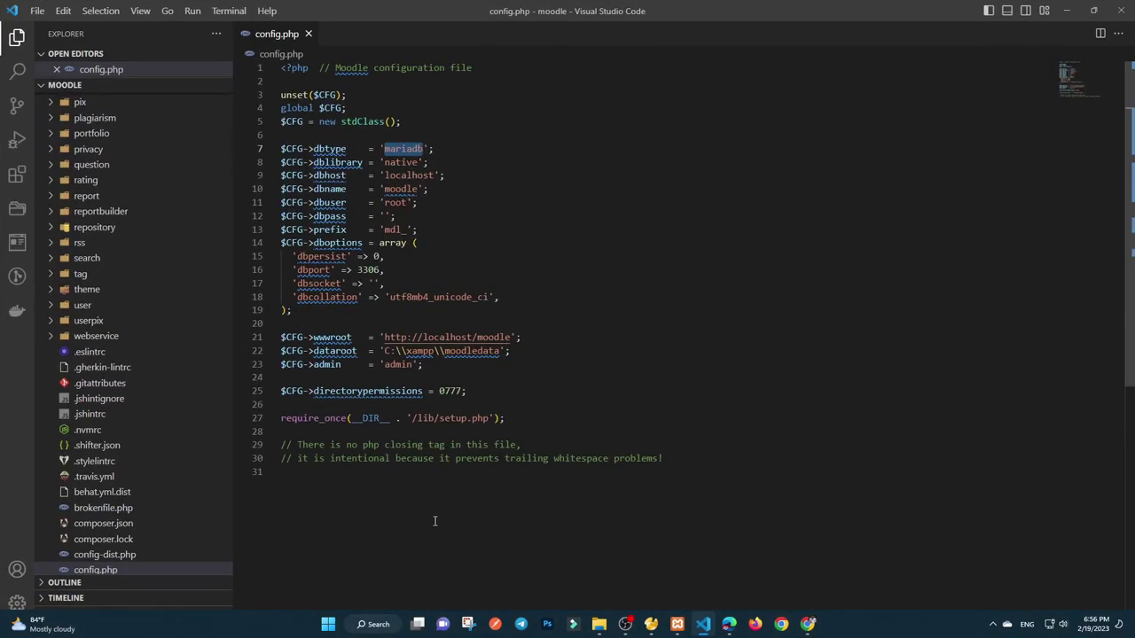
pyautogui.scroll(-5, 451, 517)
pyautogui.scroll(5, 363, 471)
pyautogui.hotkey('ctrl', 'a')
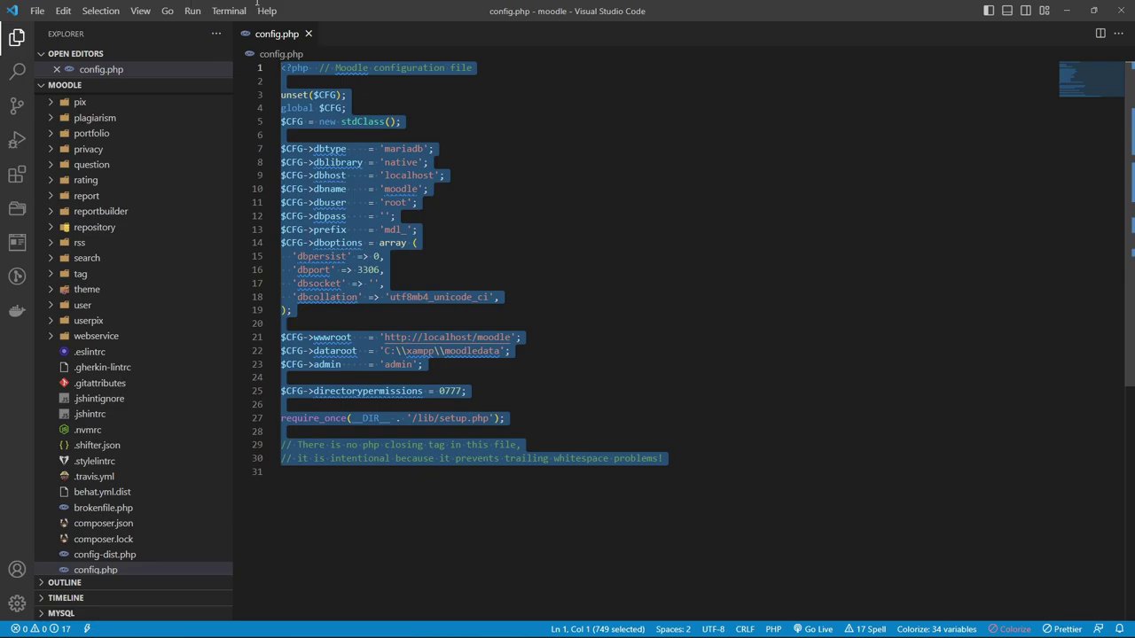
pyautogui.scroll(-3, 97, 461)
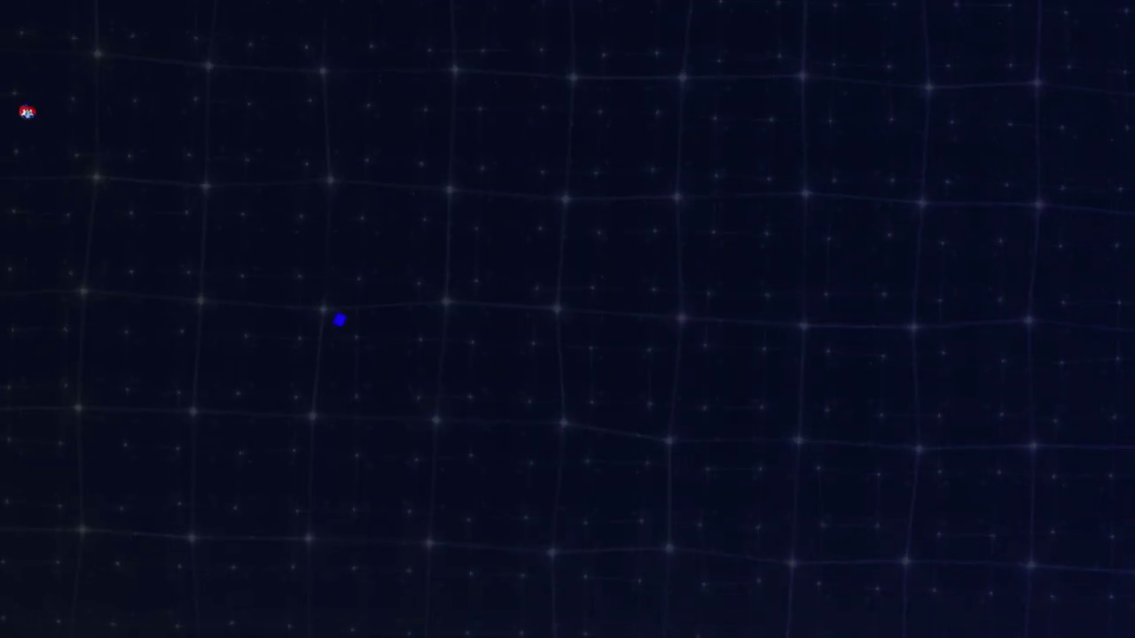